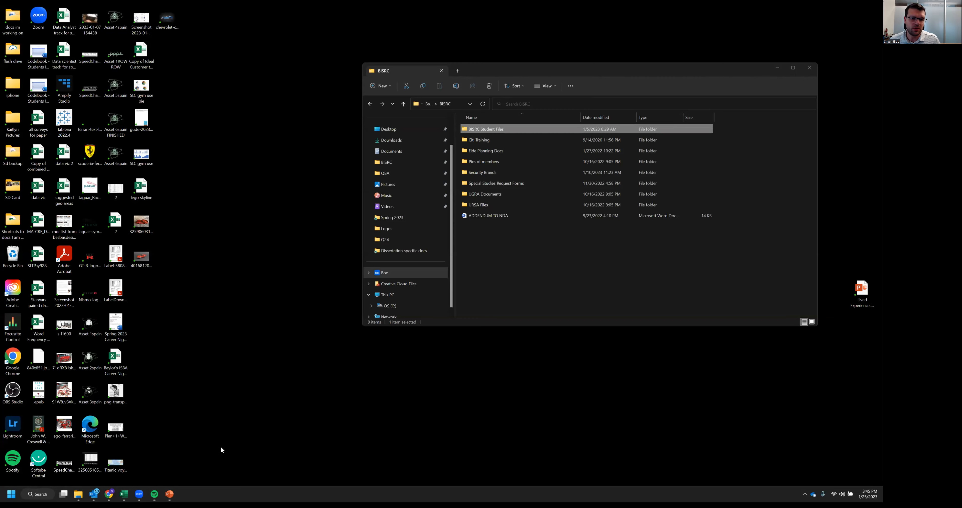
- Switch to the Unit 1 workbook in Excel and look through the Unit 1 Vocab and Categorize sheets, returning to 1-2-1 Disp Qual Data
left_click(124, 494)
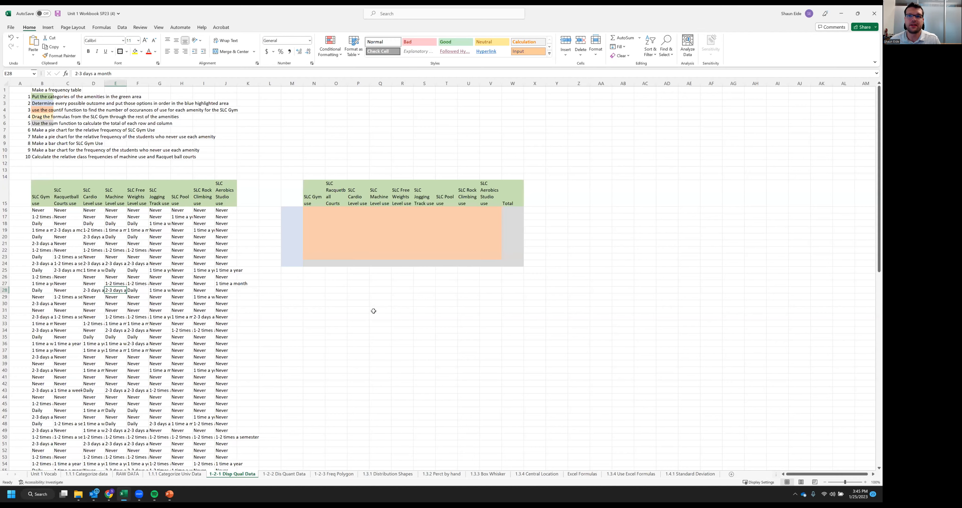
left_click(337, 370)
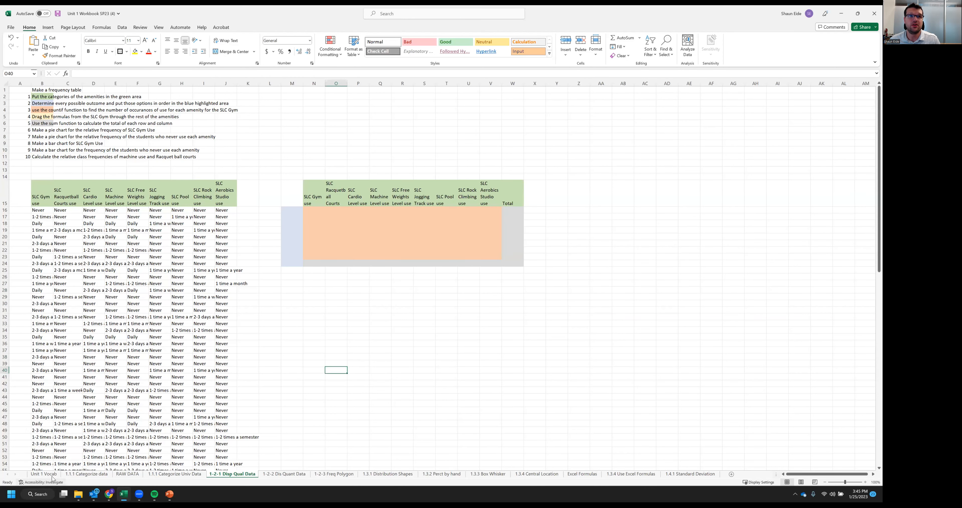
left_click(44, 473)
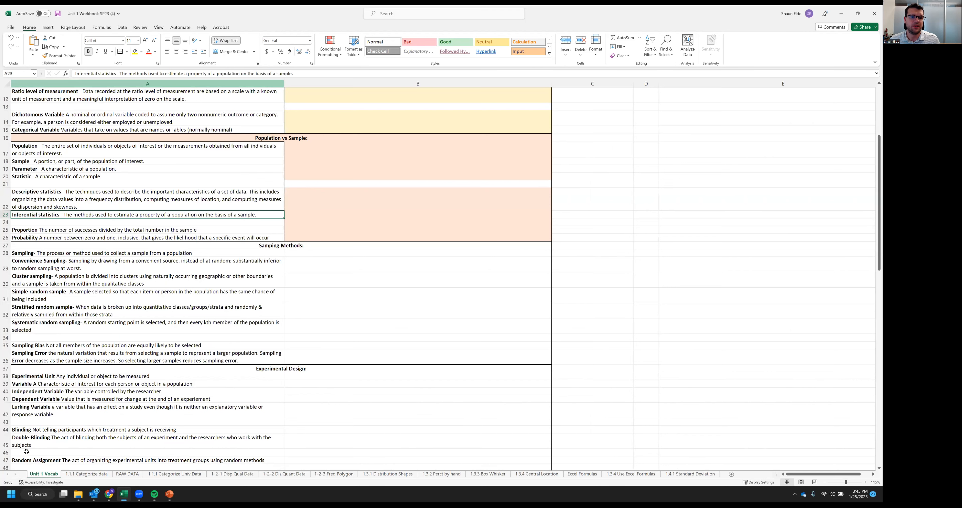
scroll(66, 453, "up", 4)
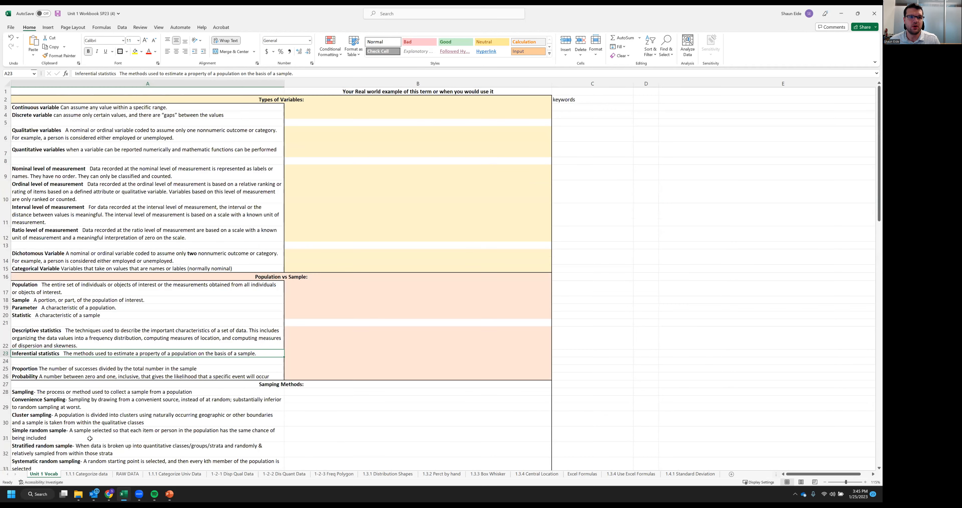
left_click(90, 478)
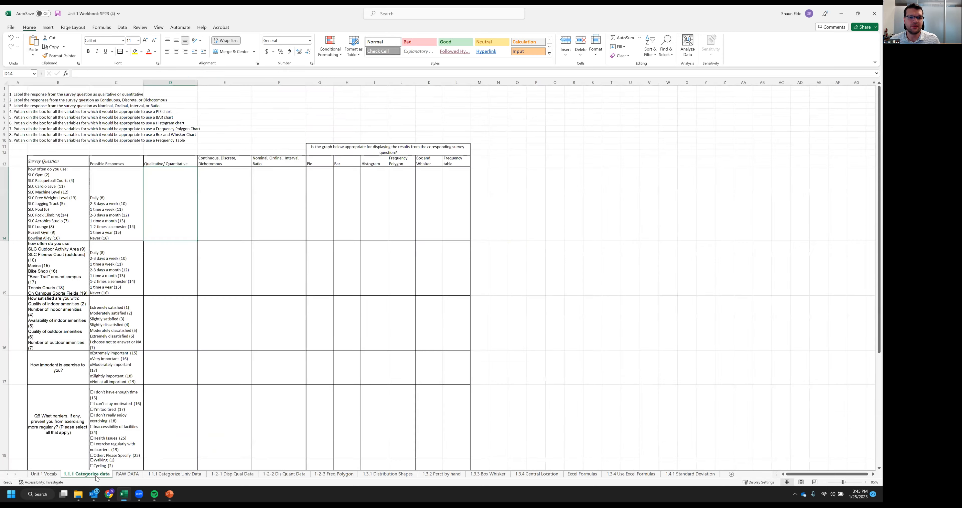
left_click(153, 477)
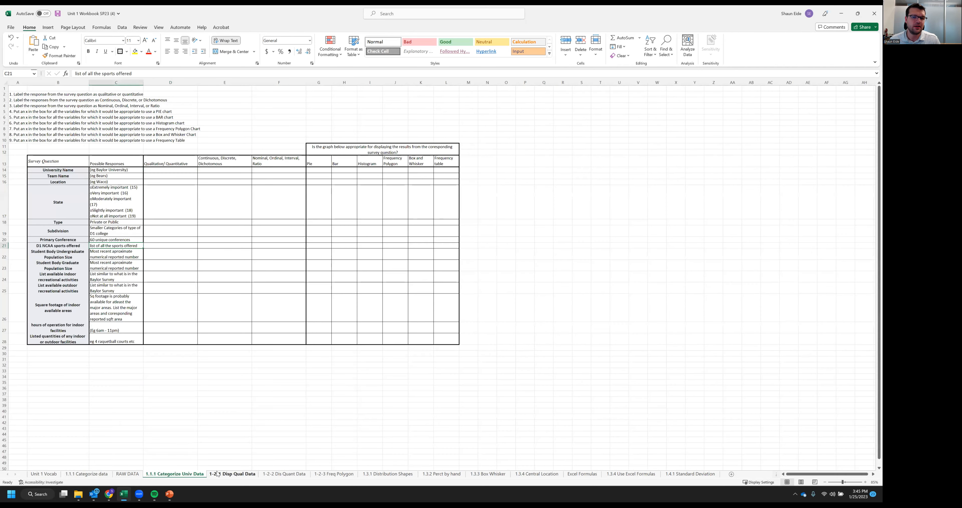
key("ctrl+Page_Down")
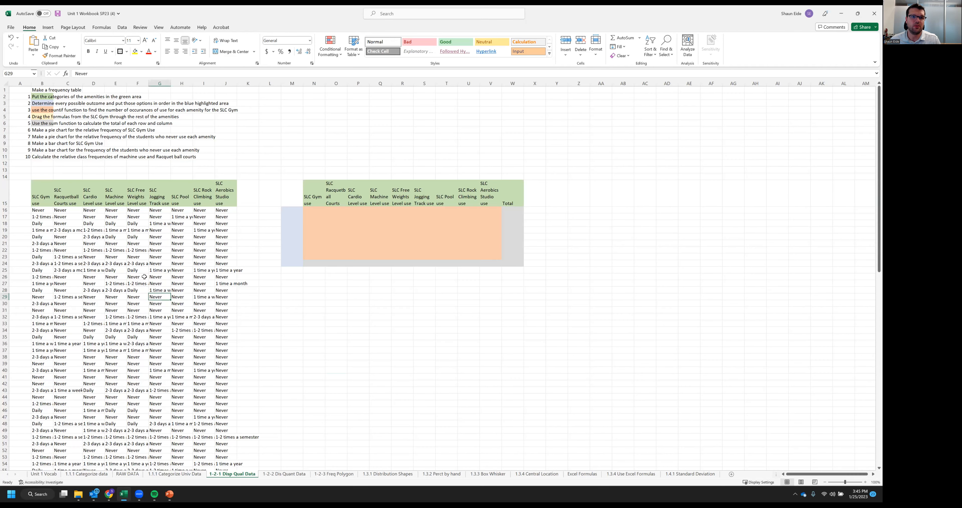
- Examine the SLC amenity headers and responses in columns B to J and compare them with the RAW DATA sheet
left_click(39, 189)
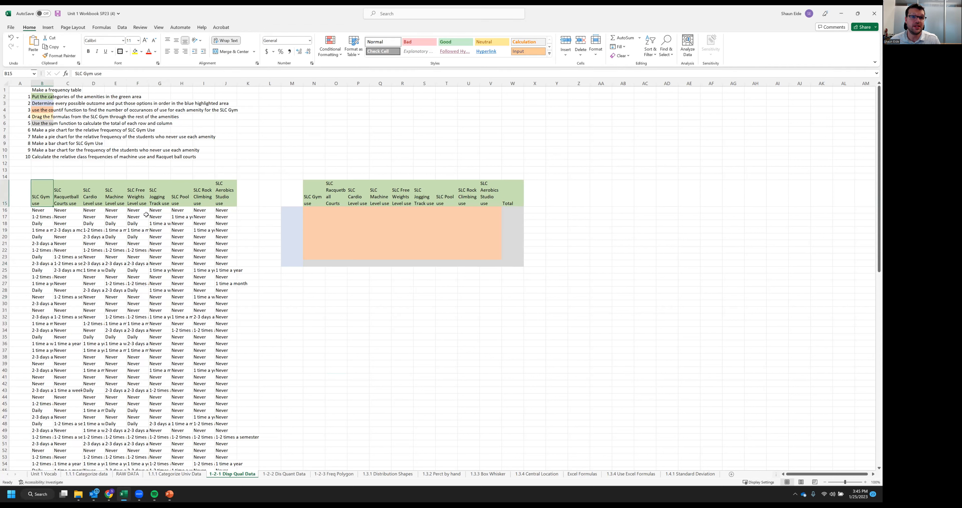
left_click(225, 257, "shift")
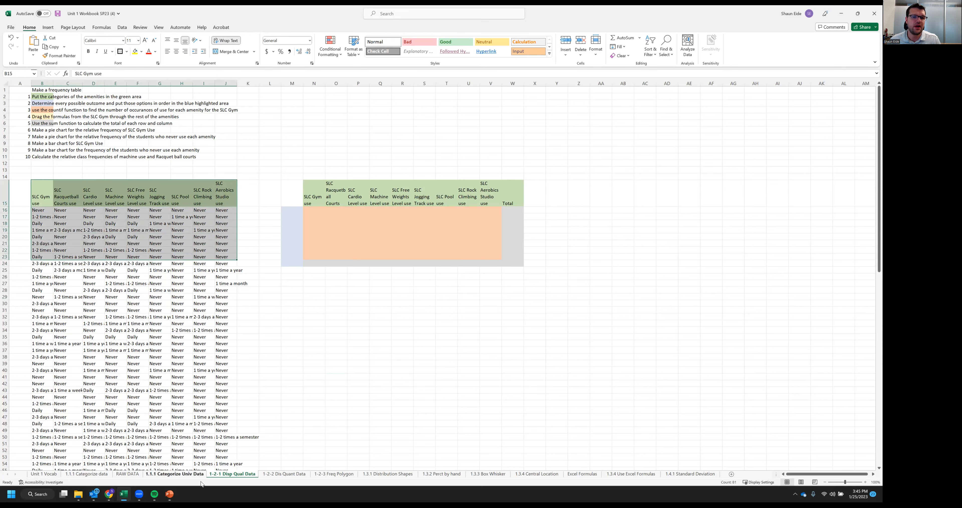
left_click(172, 343)
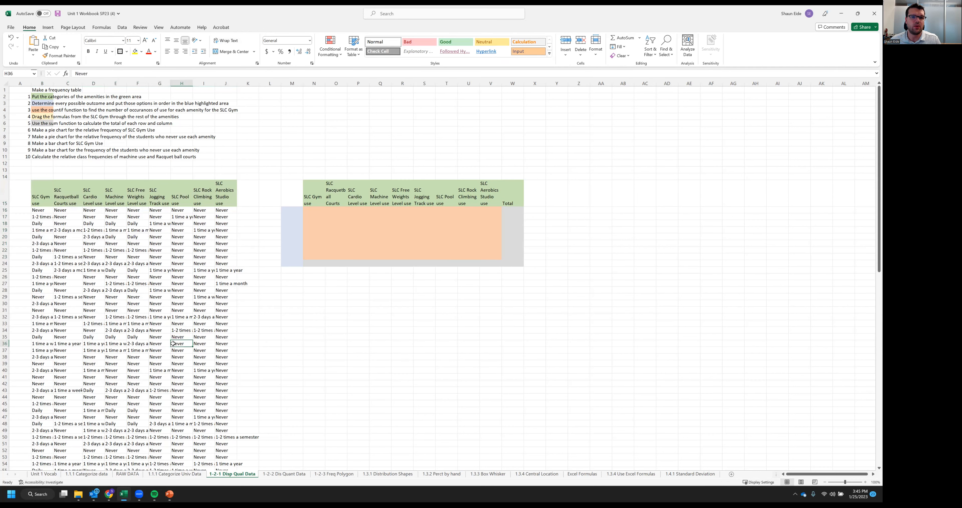
left_click(156, 472)
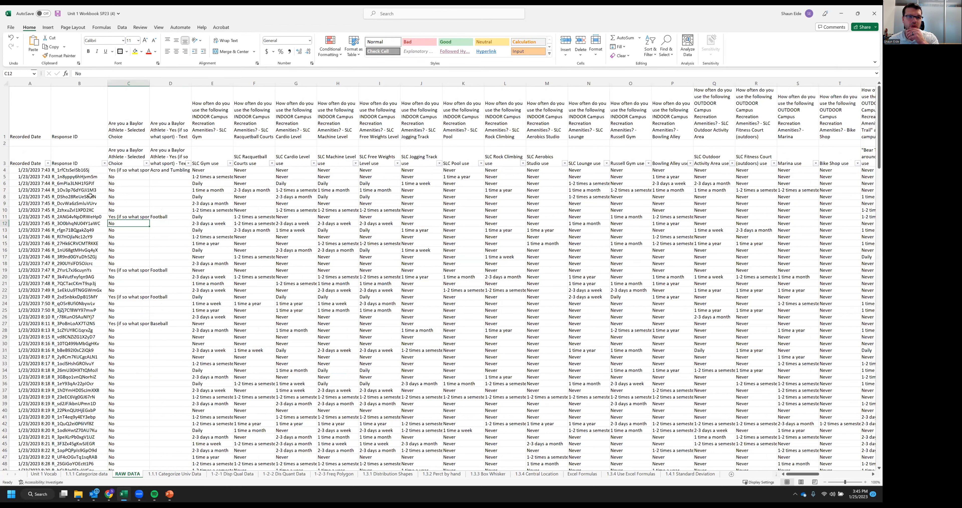
key("ctrl+Page_Down")
key("ctrl+Page_Down")
left_click_drag(38, 203, 231, 203)
left_click(211, 242)
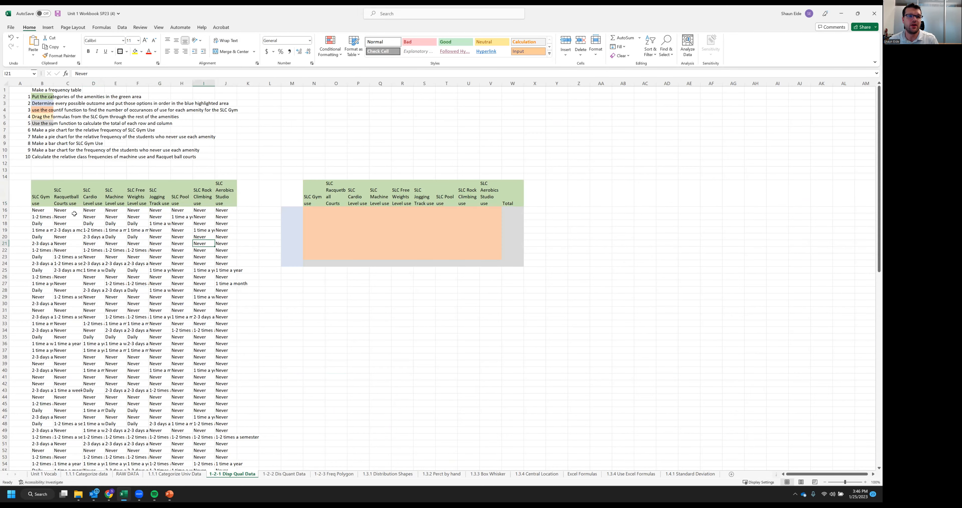
left_click_drag(50, 215, 40, 414)
left_click(91, 323)
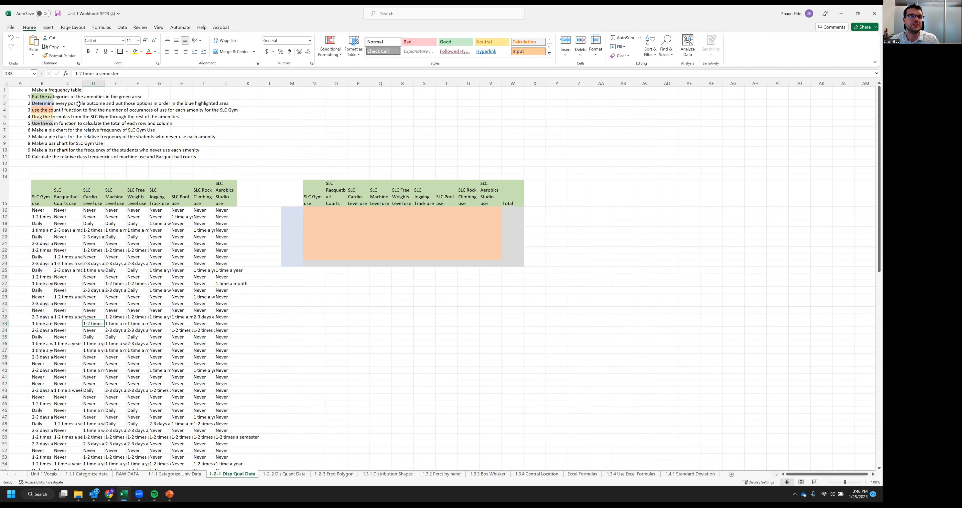
- Follow the first instruction by copying the amenity headers B15:J15 into the frequency table's green header row, starting at N15
left_click(50, 98)
left_click_drag(25, 96, 42, 150)
left_click(91, 137)
left_click(43, 95)
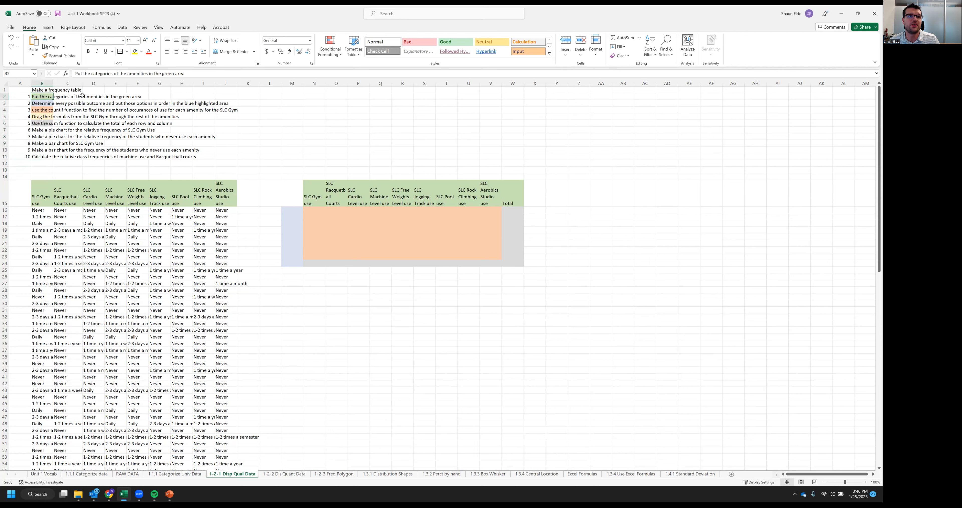
left_click_drag(44, 195, 235, 206)
key("ctrl+c")
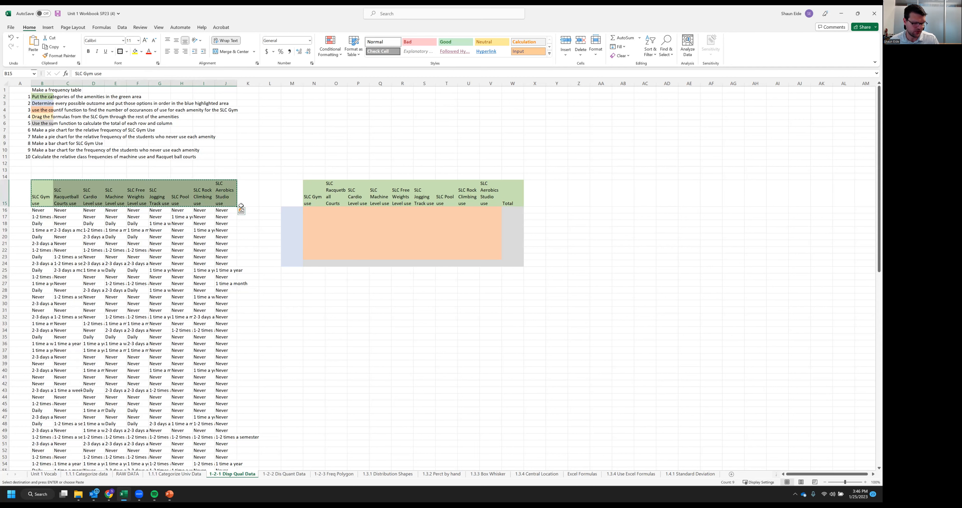
left_click(309, 197)
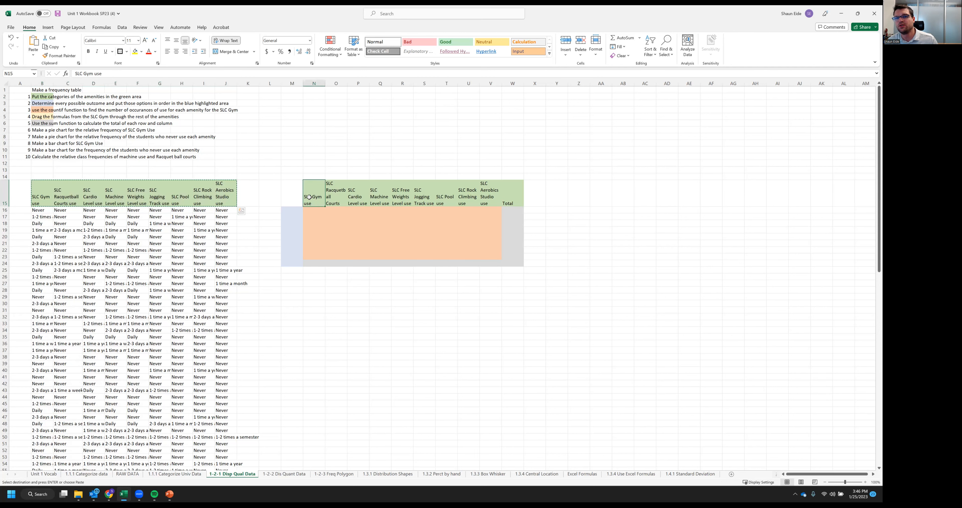
key("ctrl+v")
left_click(214, 243)
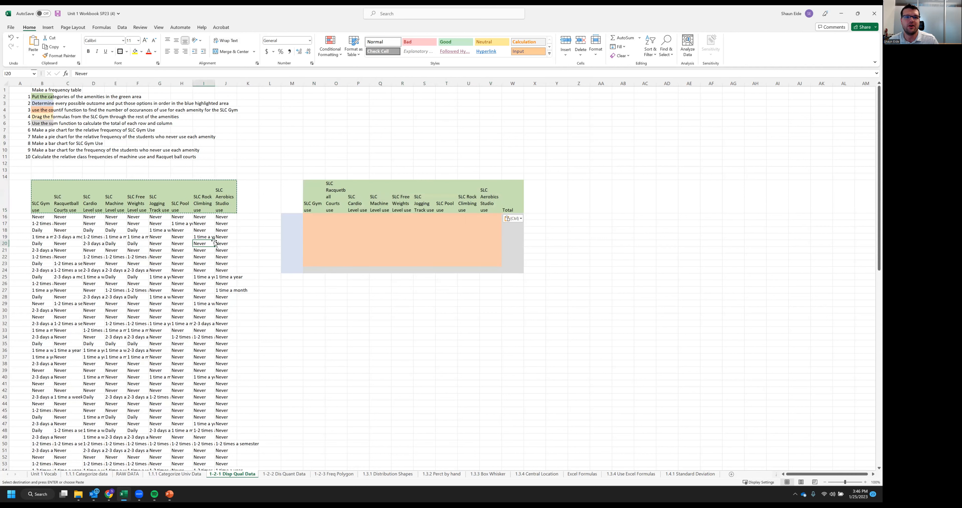
left_click(402, 237)
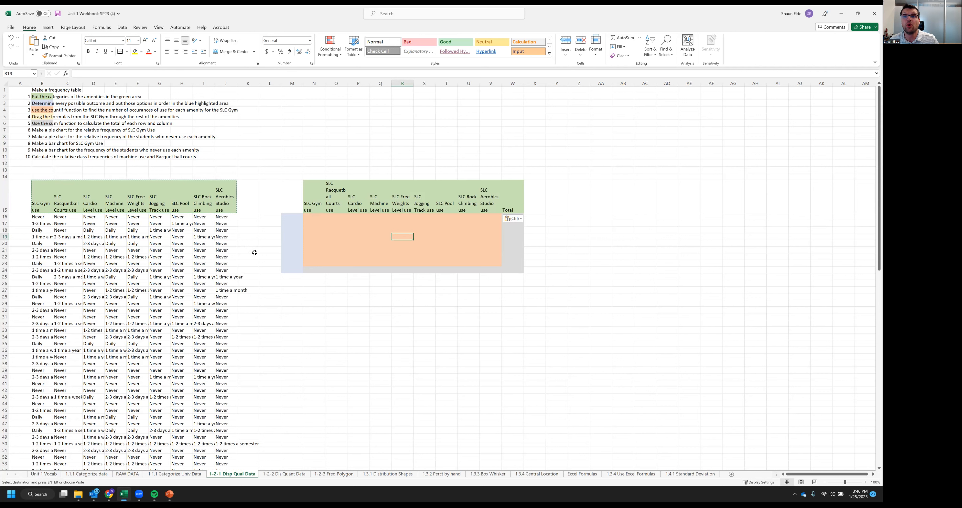
- Copy all SLC Gym use responses from B16 down and paste them below the frequency table, starting at M27
left_click(41, 217)
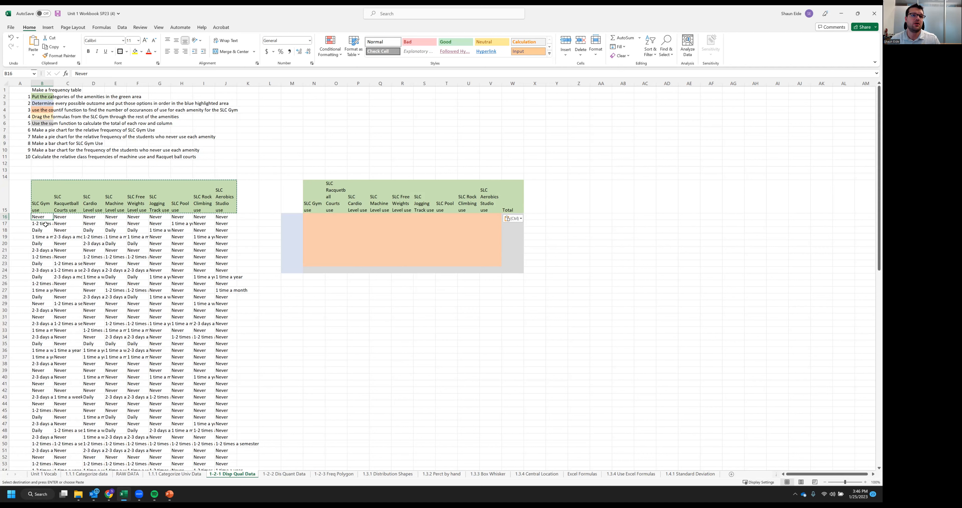
key("ctrl+shift+Down")
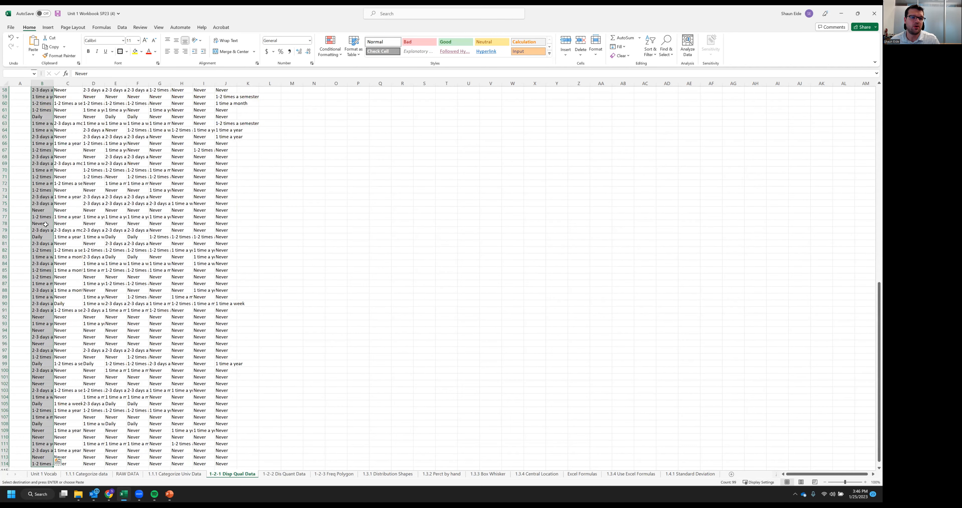
scroll(46, 227, "up", 19)
left_click(41, 215)
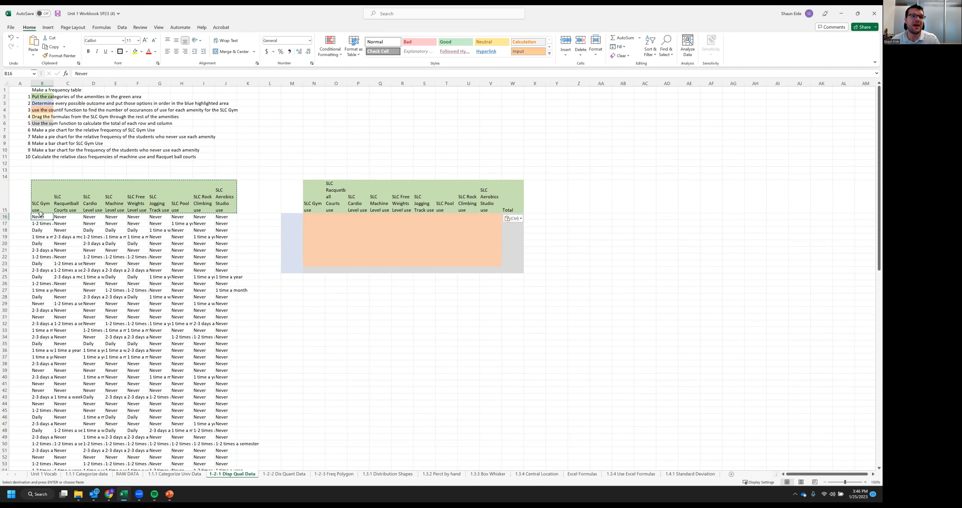
key("ctrl+shift+Down")
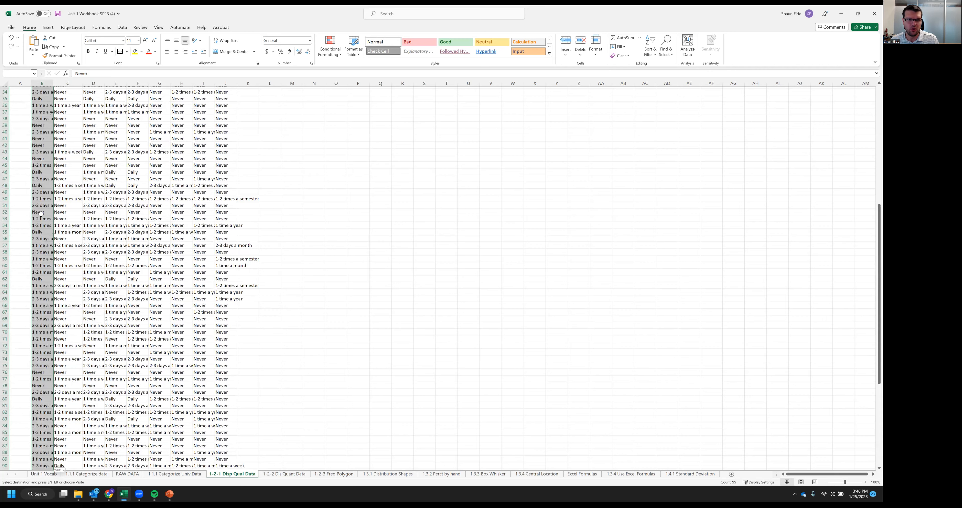
scroll(256, 213, "up", 16)
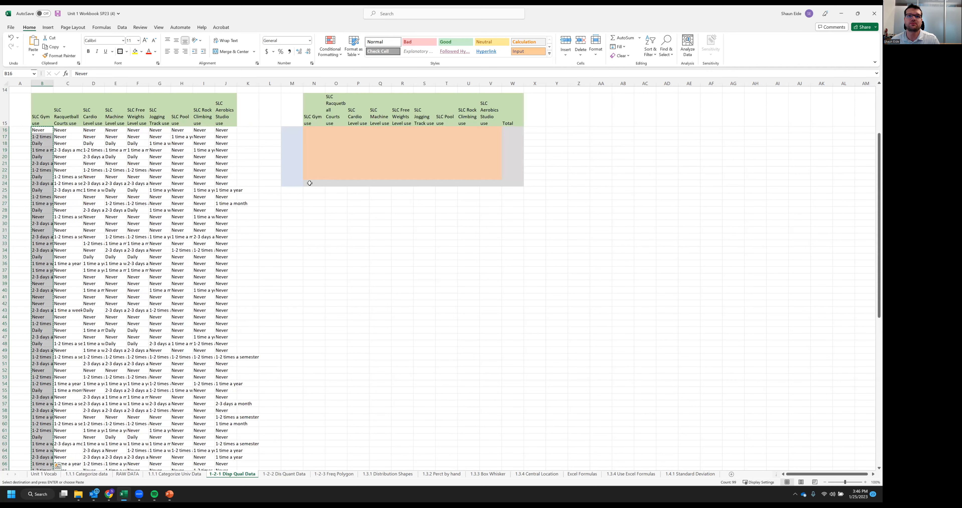
scroll(346, 223, "up", 1)
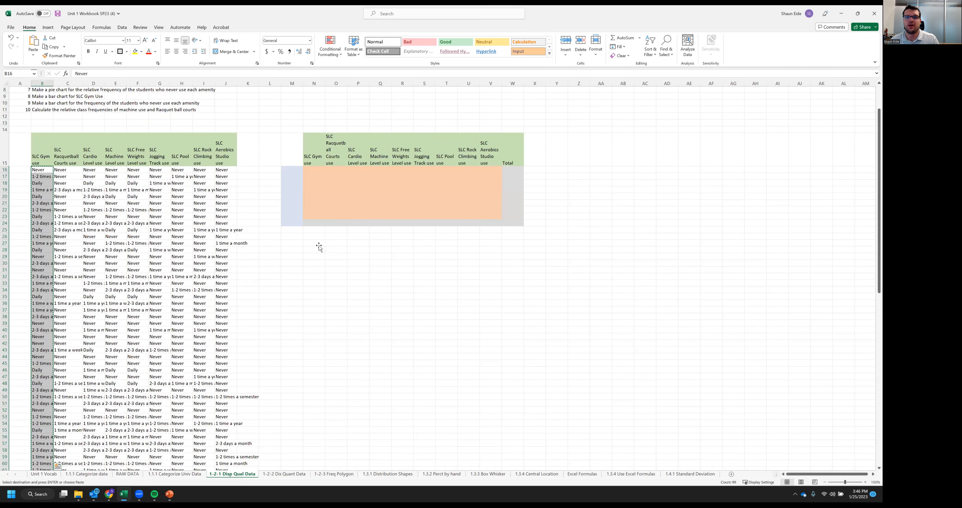
left_click(295, 242)
key("ctrl+v")
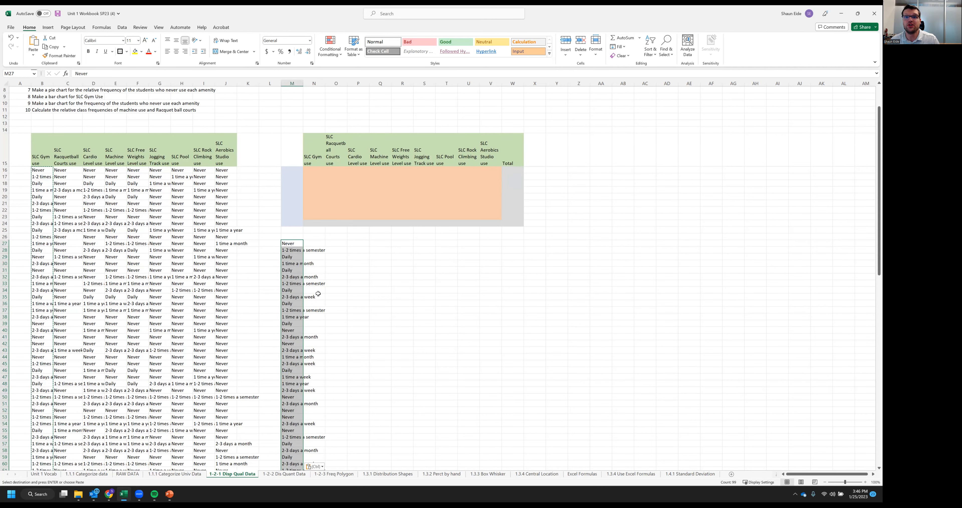
right_click(301, 244)
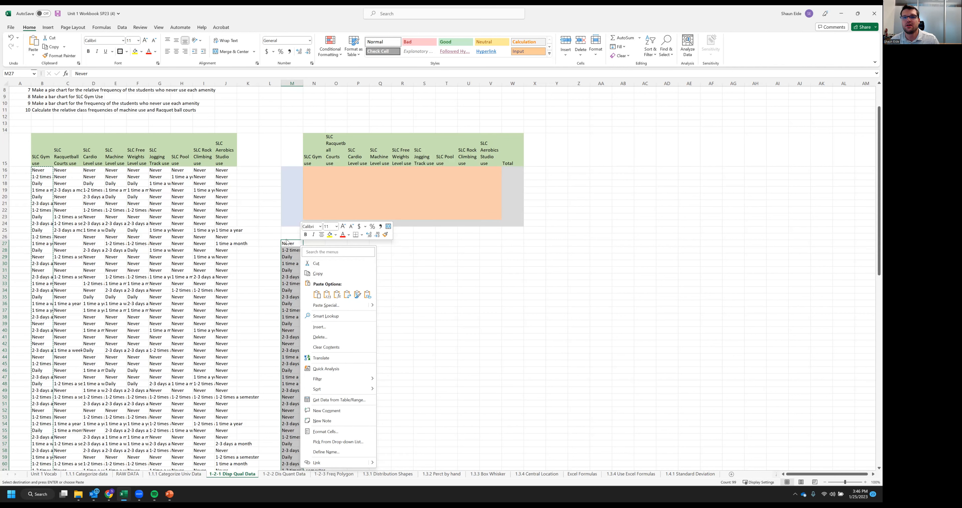
left_click(316, 294)
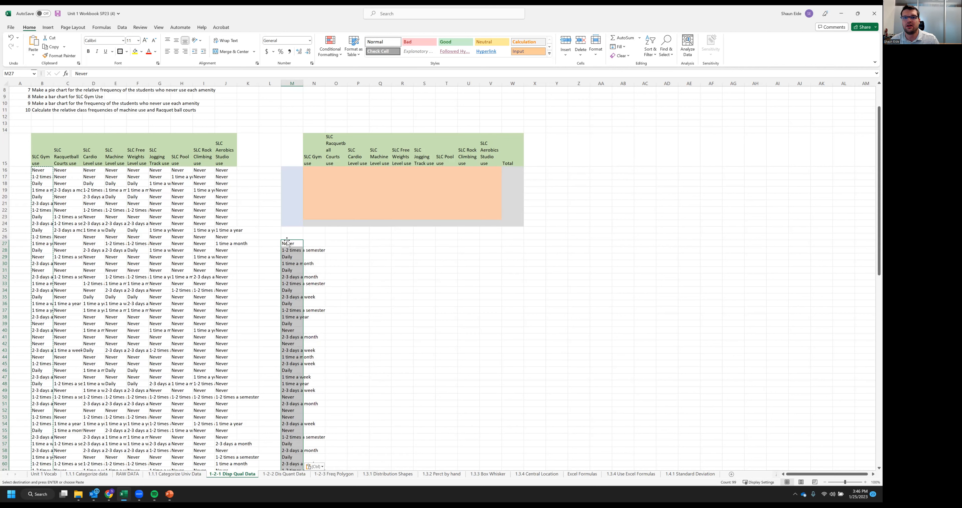
- Remove the duplicate values from the pasted responses in column M, treating the data as having no header
left_click(122, 28)
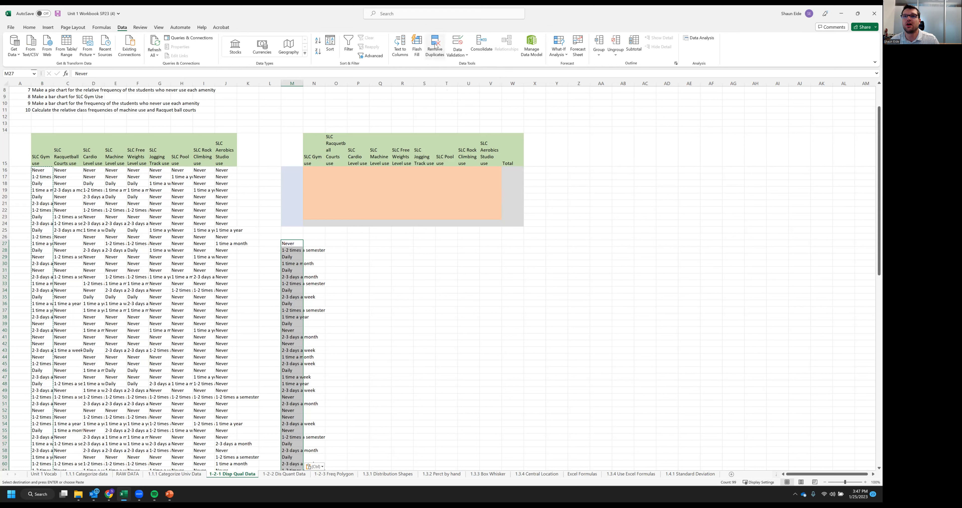
left_click(435, 53)
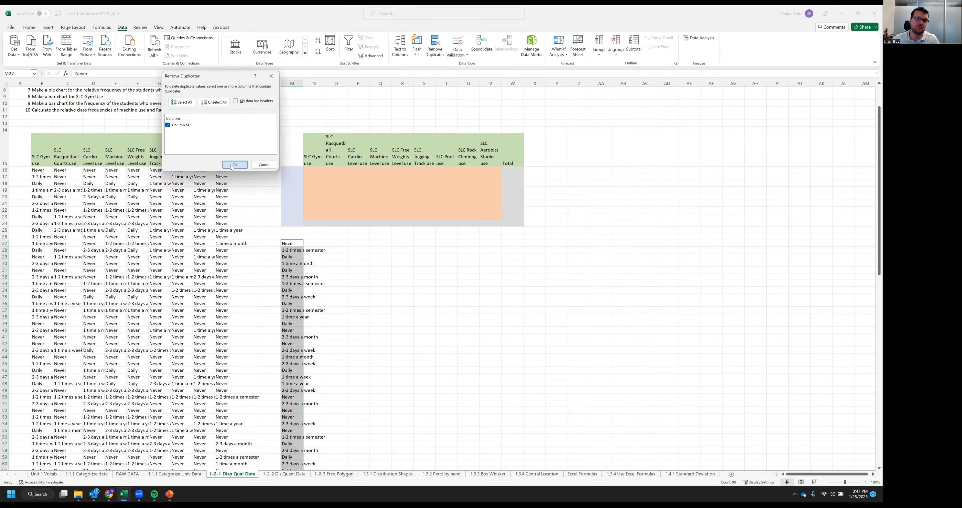
left_click(233, 166)
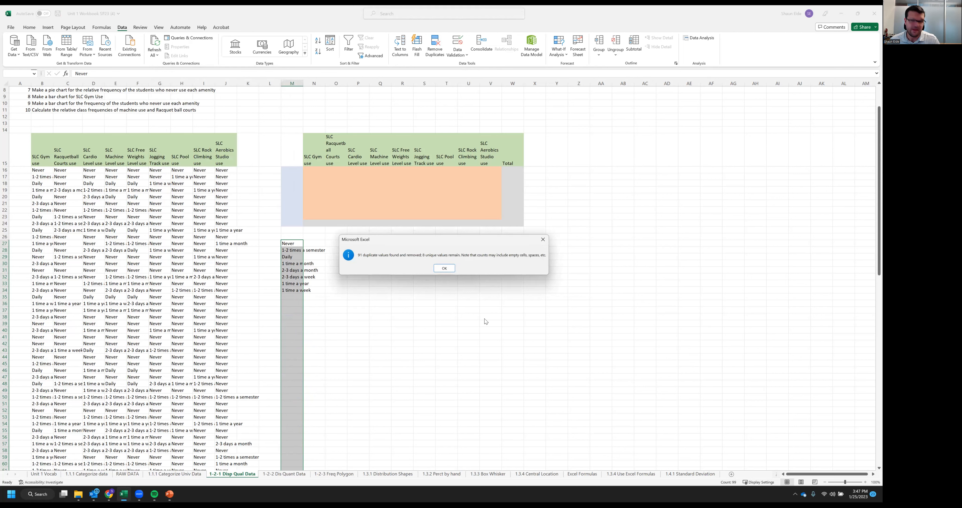
left_click(444, 268)
- Move the list of unique responses from M27:M34 to column S, starting at S27
left_click_drag(288, 244, 289, 292)
key("ctrl+c")
left_click(414, 245)
key("ctrl+v")
left_click(422, 244)
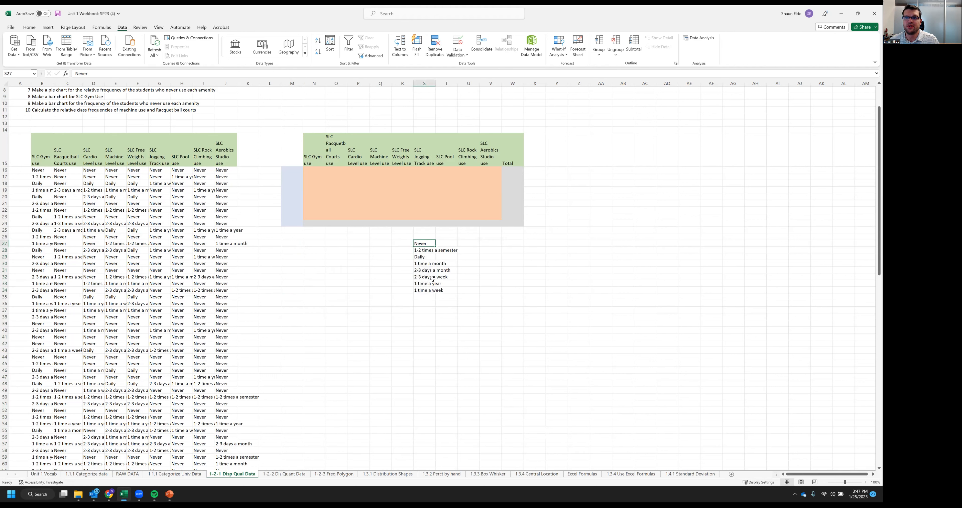
- Start an ordered list in column R by moving "Daily" to R27 and "Never" to R34
left_click(422, 258)
key("ctrl+x")
left_click(408, 245)
key("ctrl+v")
left_click(418, 243)
key("ctrl+x")
left_click(405, 289)
key("ctrl+v")
- Move "1-2 times a semester" to R32 and "1 time a year" to R33 in the ordered list
left_click(423, 250)
key("ctrl+x")
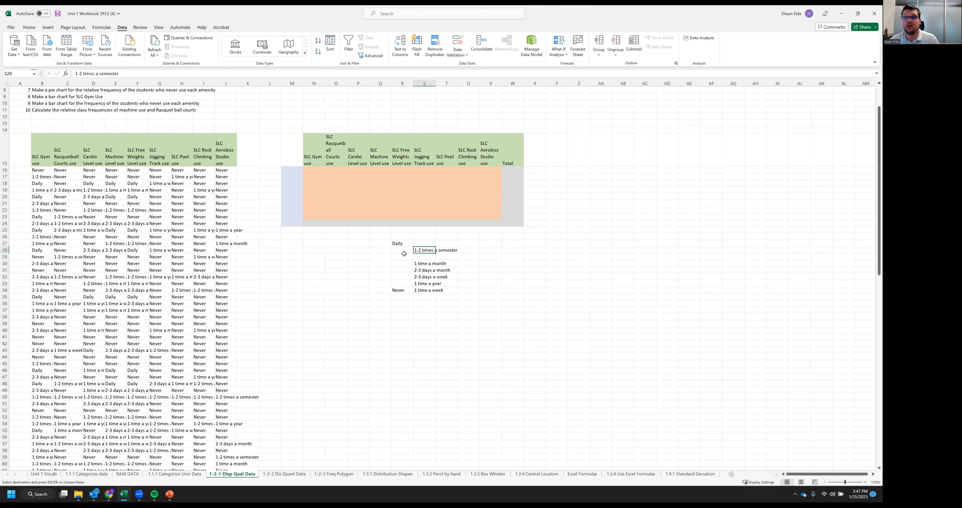
left_click(400, 283)
key("ctrl+v")
key("ctrl+x")
left_click(404, 278)
key("ctrl+v")
left_click(418, 283)
key("ctrl+x")
left_click(403, 283)
key("ctrl+v")
- Move "1 time a week" to R29 and "2-3 days a week" to R28 in the ordered list
left_click(420, 290)
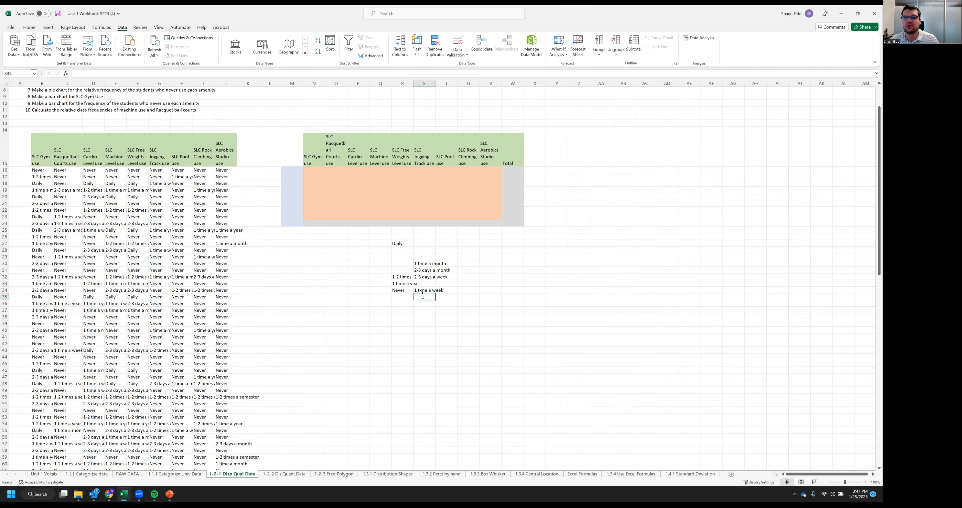
key("ctrl+x")
left_click(405, 257)
key("ctrl+v")
left_click(425, 277)
key("ctrl+x")
left_click(404, 250)
key("ctrl+v")
- Complete the ordered list by moving "2-3 days a month" to R30 and "1 time a month" to R31
left_click(427, 272)
key("ctrl+x")
left_click(403, 263)
key("ctrl+v")
left_click(423, 264)
key("ctrl+x")
left_click(403, 270)
key("ctrl+v")
left_click_drag(403, 243, 404, 291)
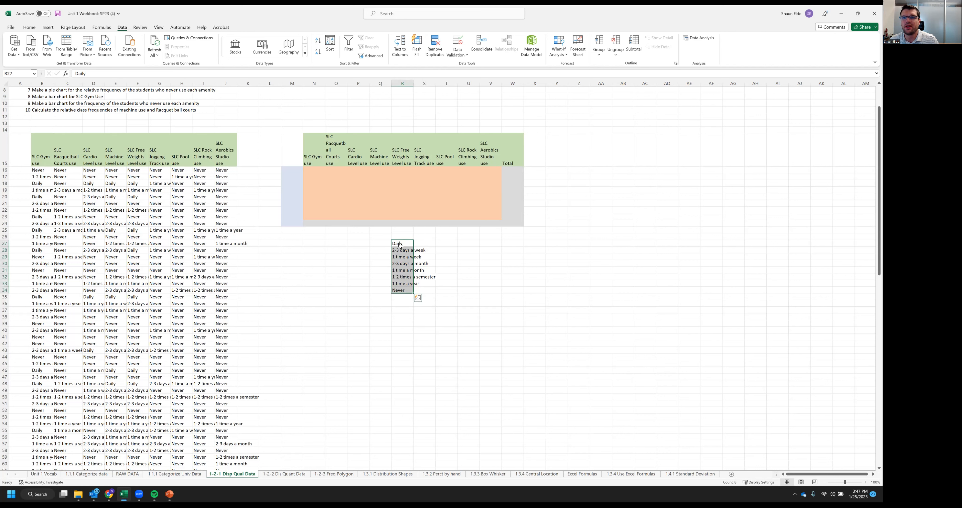
left_click(426, 244)
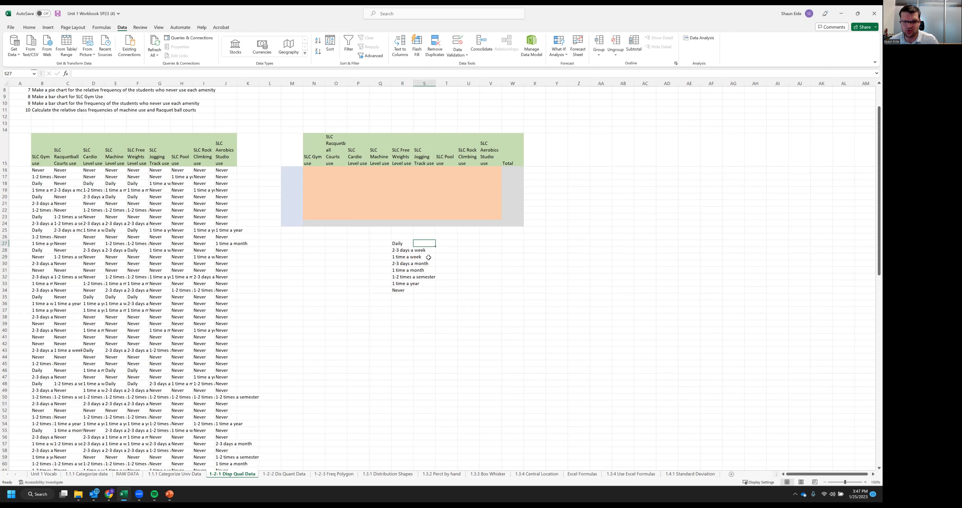
left_click(399, 244)
key("ctrl+c")
left_click(426, 244)
key("ctrl+v")
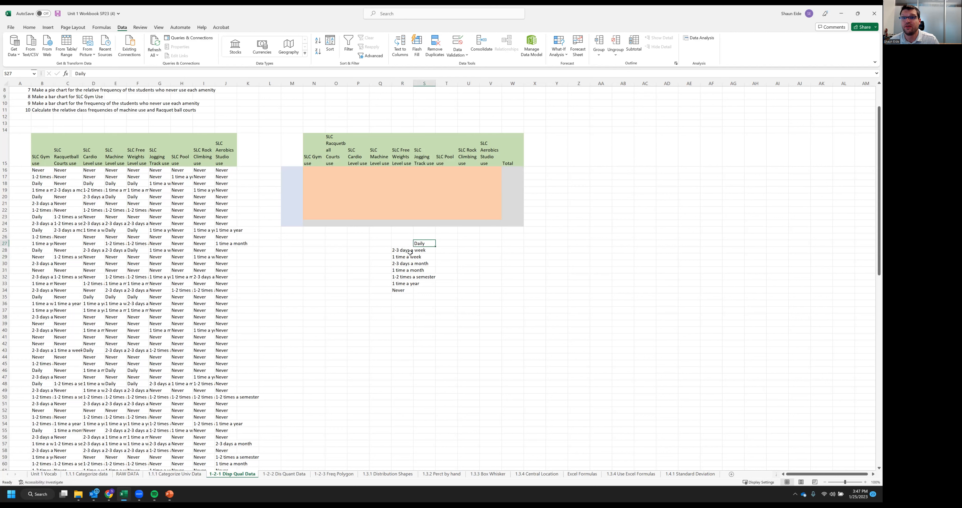
left_click_drag(413, 249, 404, 245)
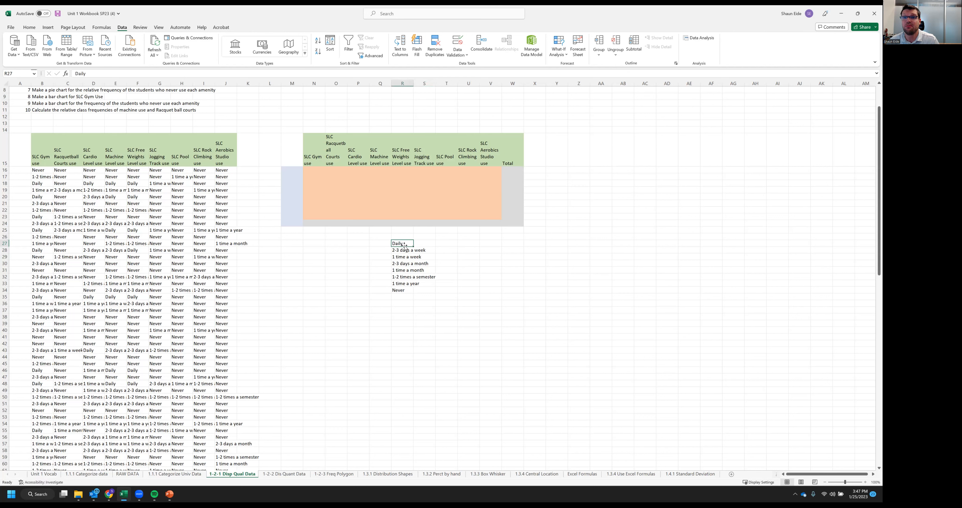
- Paste the ordered list from R27:R34 as values into the blue area starting at M16, and clear the helper list
key("ctrl+shift+Down")
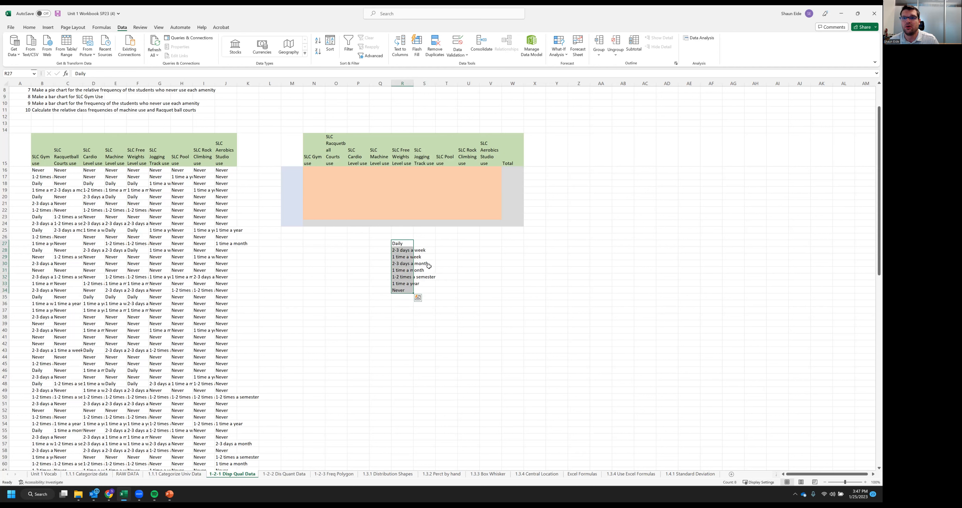
key("ctrl+c")
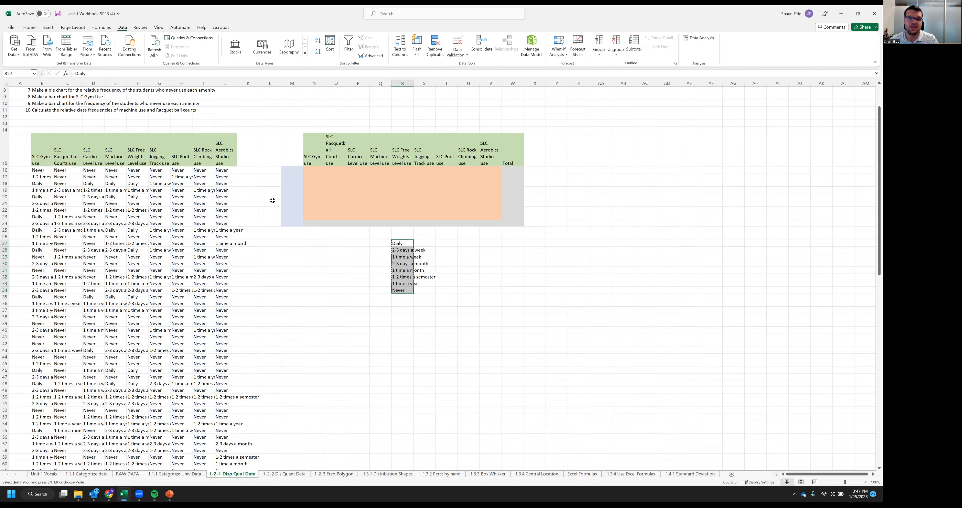
left_click(282, 170)
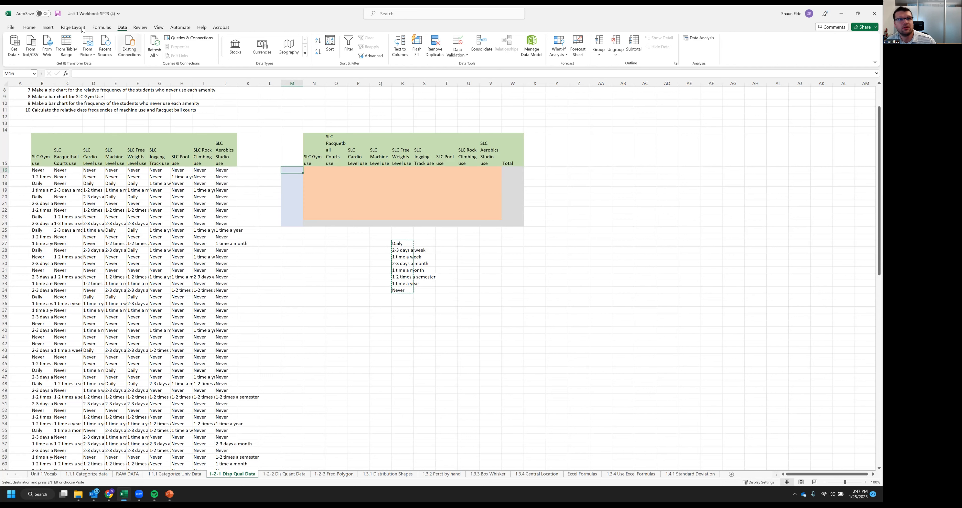
left_click(29, 28)
left_click(34, 55)
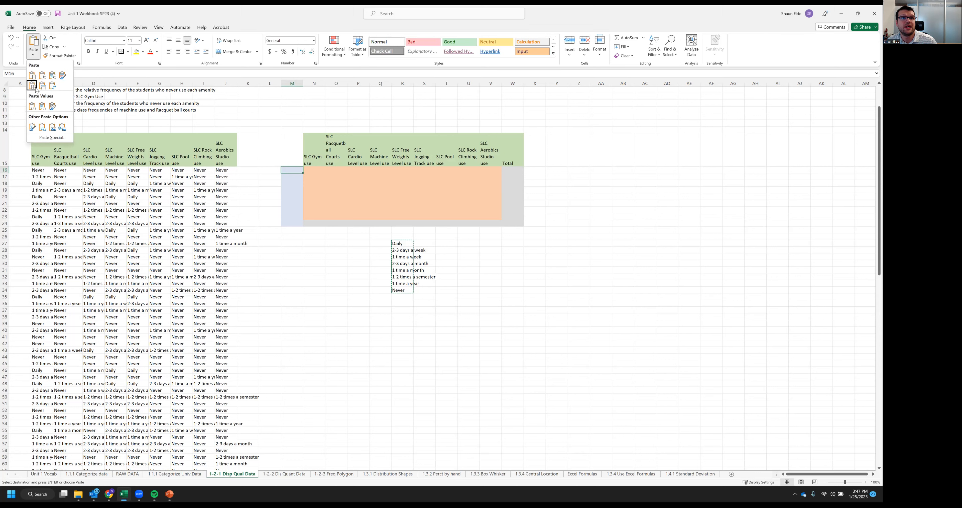
left_click(32, 107)
left_click_drag(377, 236, 432, 288)
key("Delete")
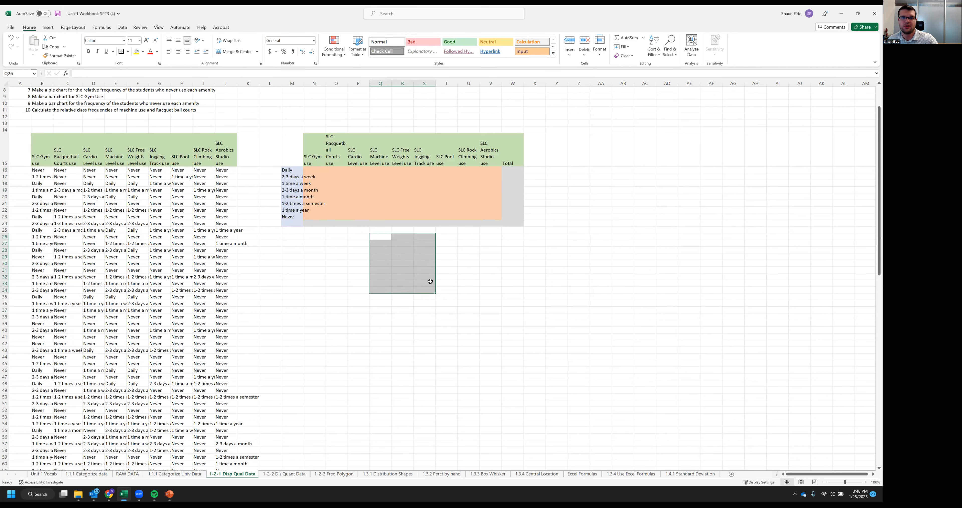
- Review the response options in M16:M23 and the worksheet's task instructions, including the COUNTIF item in B4
left_click(343, 216)
left_click(298, 176)
left_click_drag(295, 170, 297, 217)
left_click(314, 197)
scroll(83, 172, "up", 3)
left_click(85, 118)
left_click(46, 106)
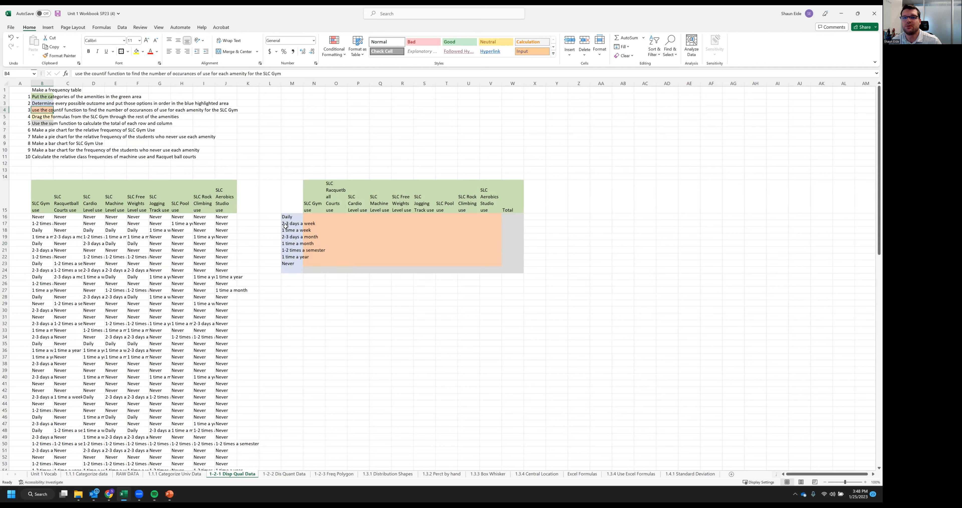
left_click_drag(286, 218, 285, 262)
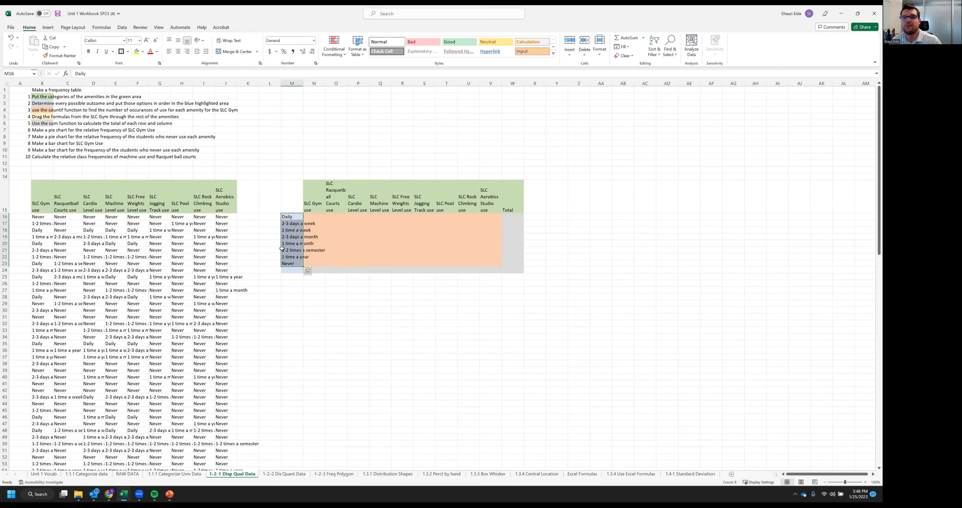
left_click(260, 210)
- Number the response options 1 to 8 in L16:L23, beside the list from "Daily" to "Never"
left_click(264, 217)
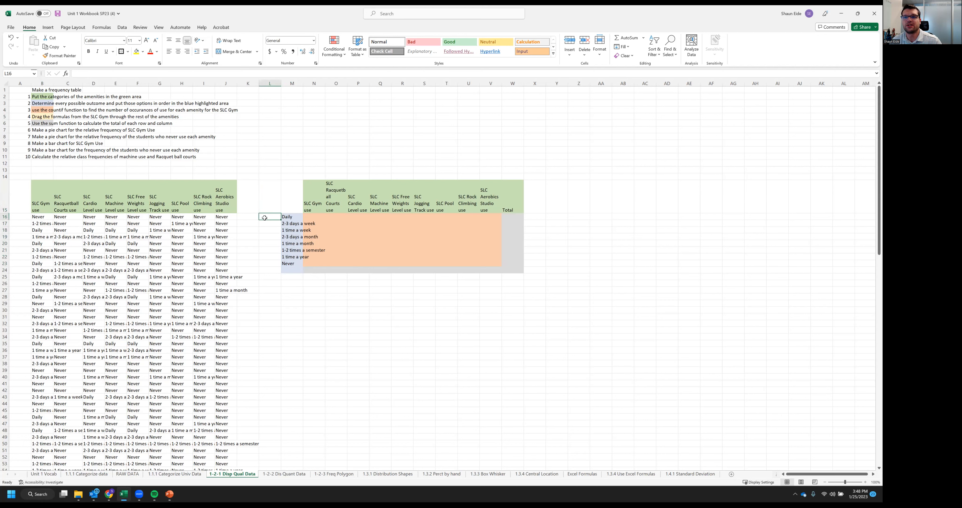
type("1")
key("Return")
type("2")
key("Return")
type("3")
key("Return")
type("4")
key("Return")
type("5")
key("Return")
type("6")
key("Return")
type("7")
key("Return")
key("Return")
- Examine the numbered options, the SLC Gym use header and the matching survey responses in column B
left_click(295, 225)
left_click_drag(264, 216, 297, 261)
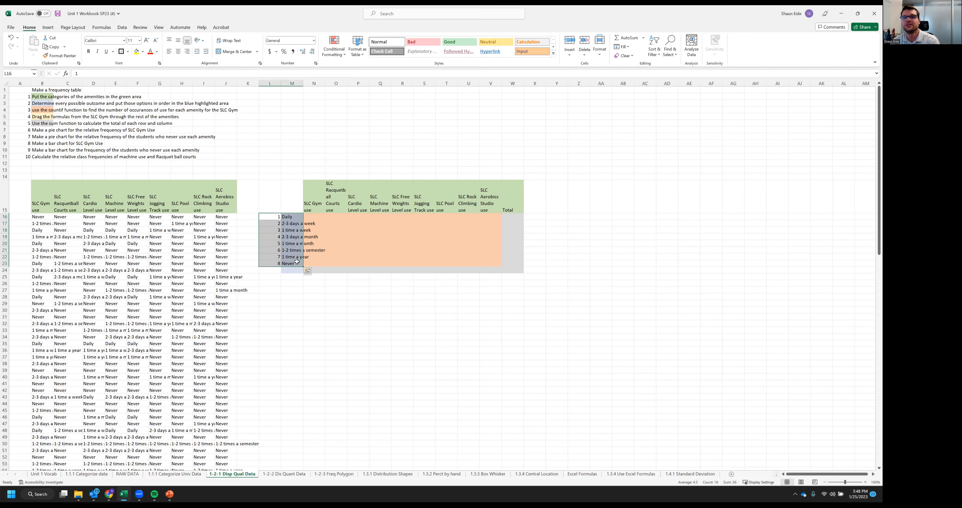
left_click(304, 250)
left_click(320, 222)
left_click(311, 202)
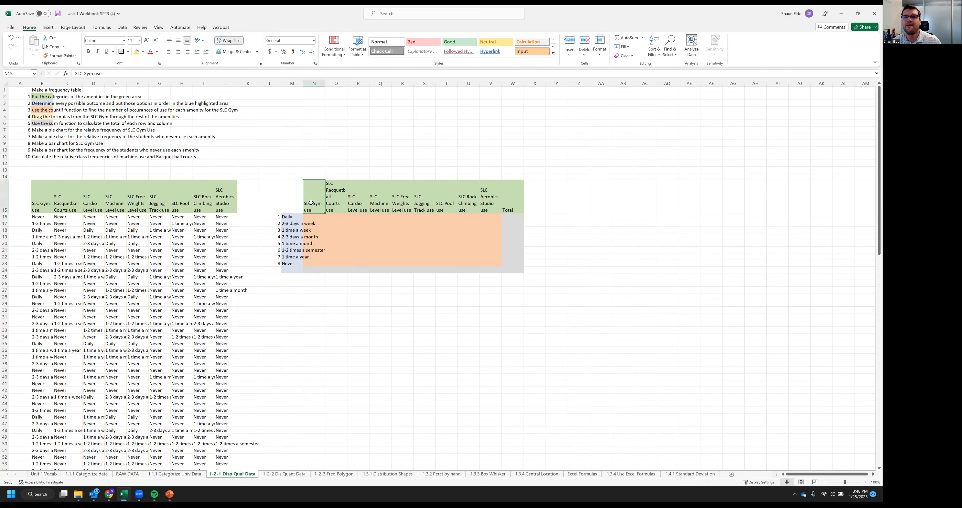
left_click(311, 216)
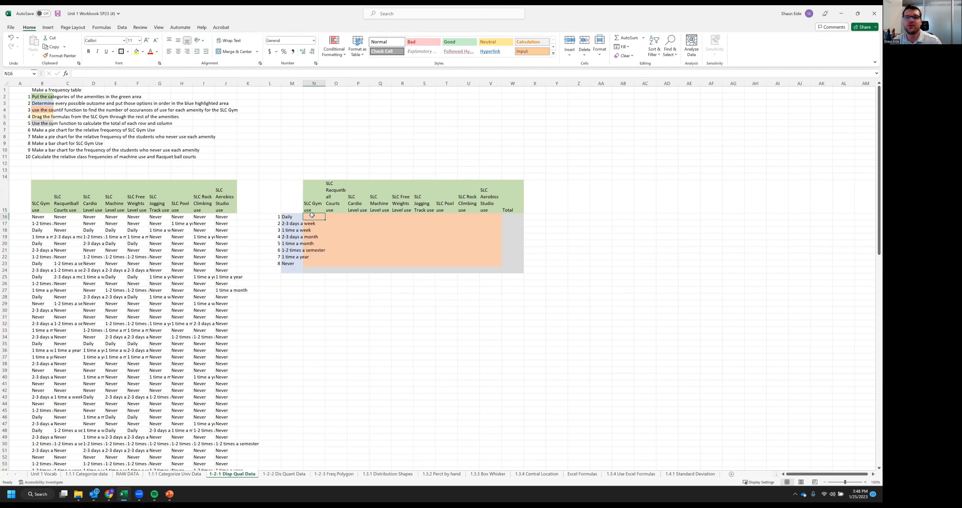
left_click(294, 216)
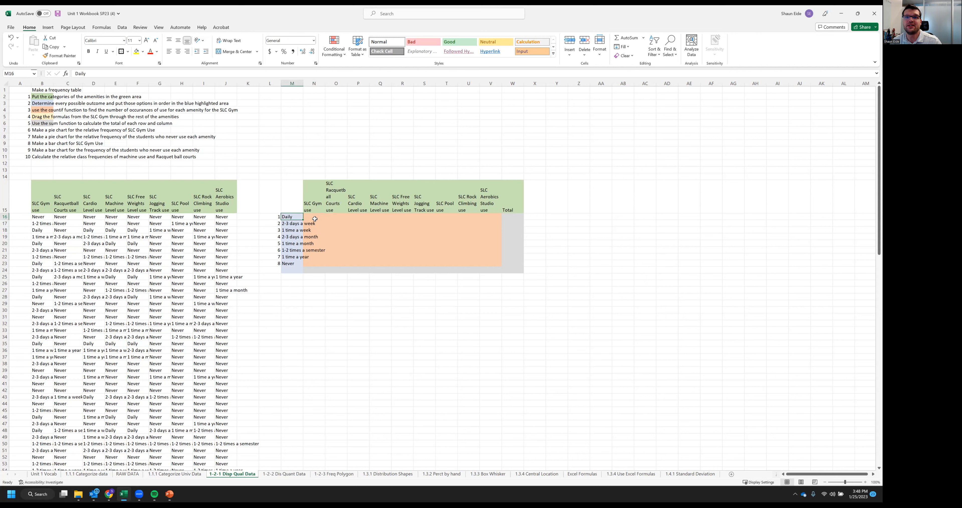
left_click_drag(38, 217, 42, 378)
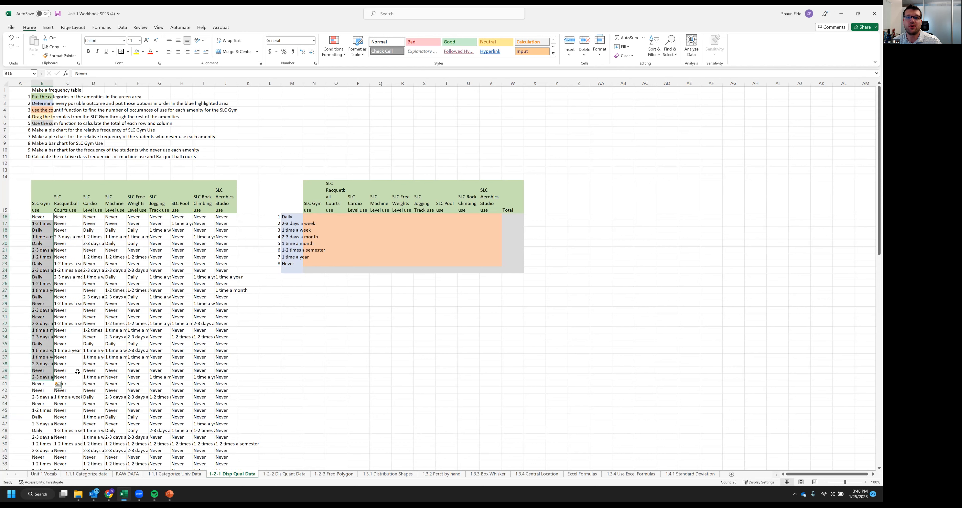
left_click(342, 236)
- Enter =COUNTIF(B:B,M16) in N16 to count the "Daily" responses for SLC Gym use
left_click(322, 216)
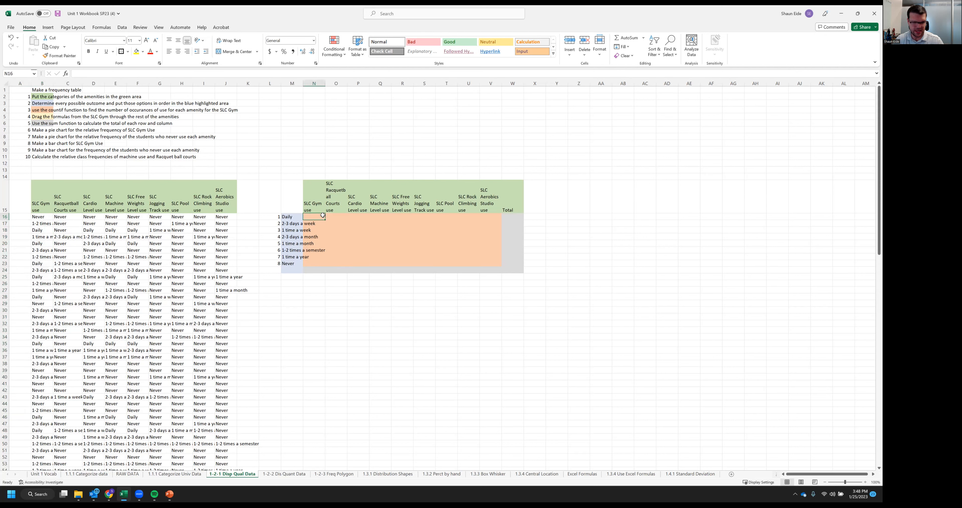
type("=")
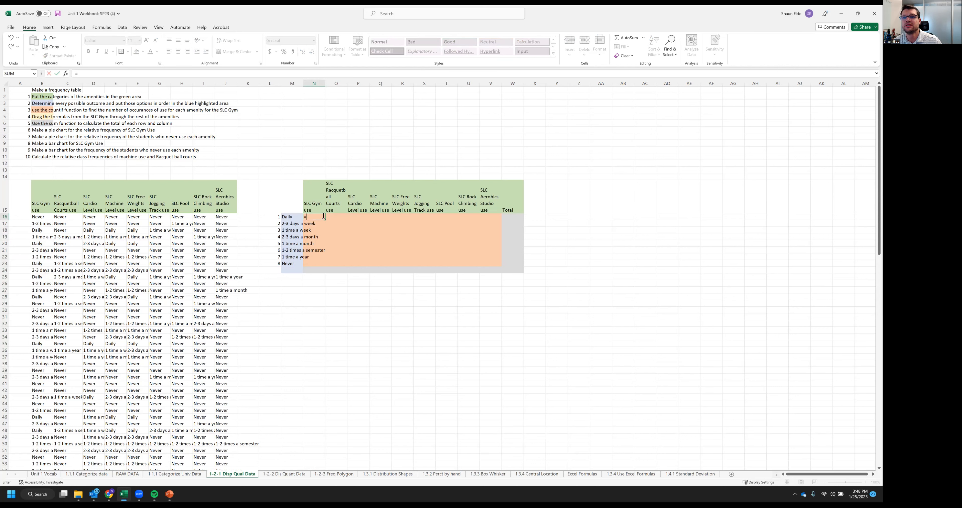
type("countif(")
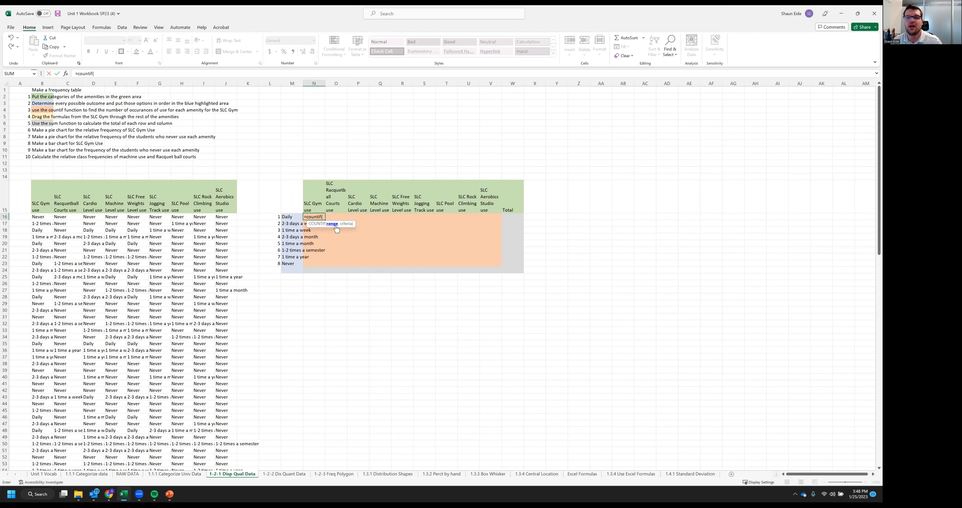
left_click(42, 83)
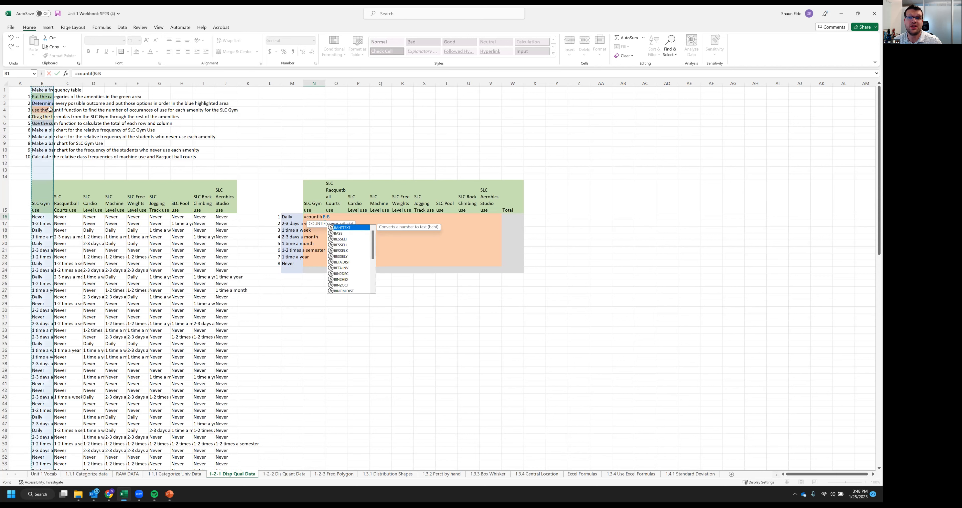
type(",")
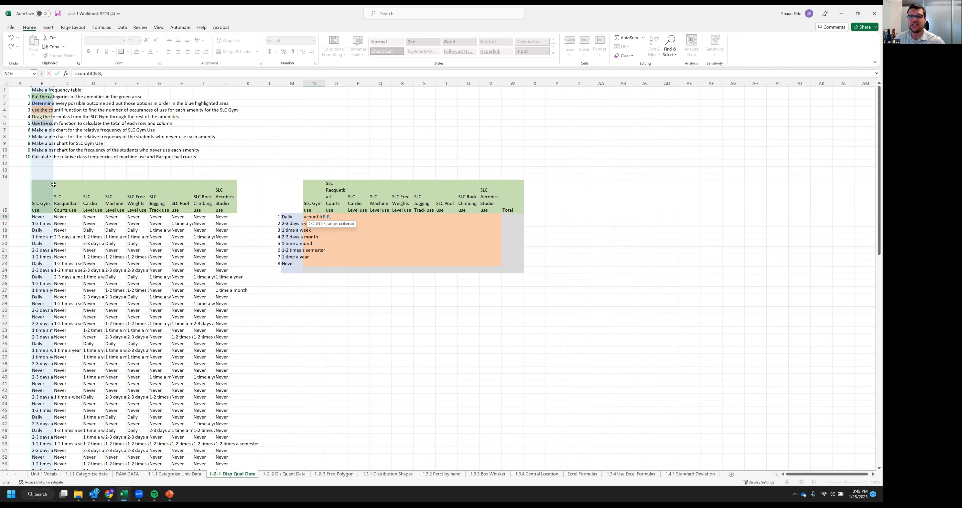
left_click_drag(293, 211, 293, 214)
left_click(293, 215)
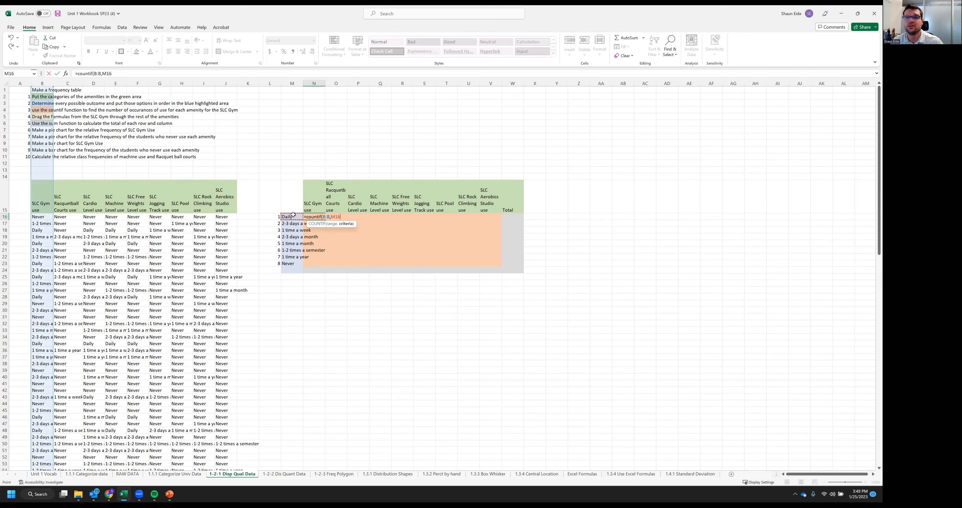
type(")")
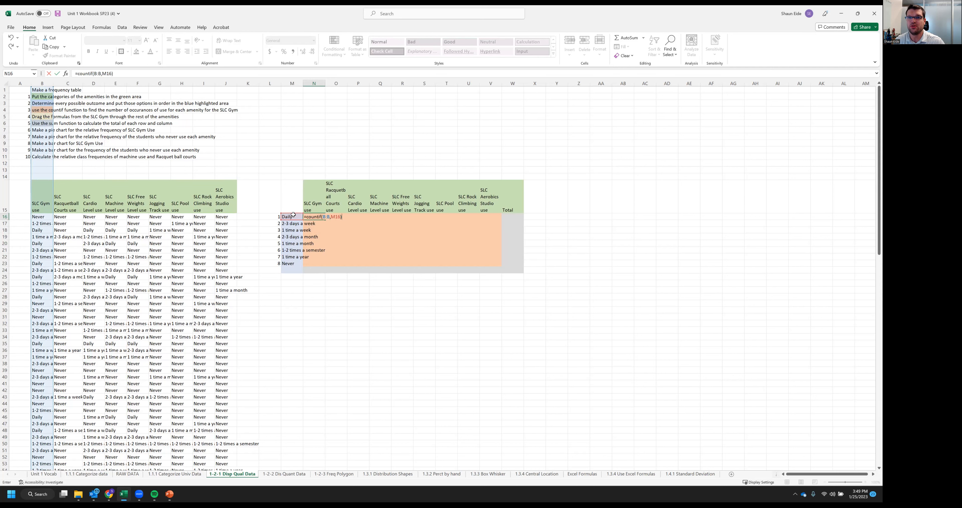
key("Return")
left_click(320, 216)
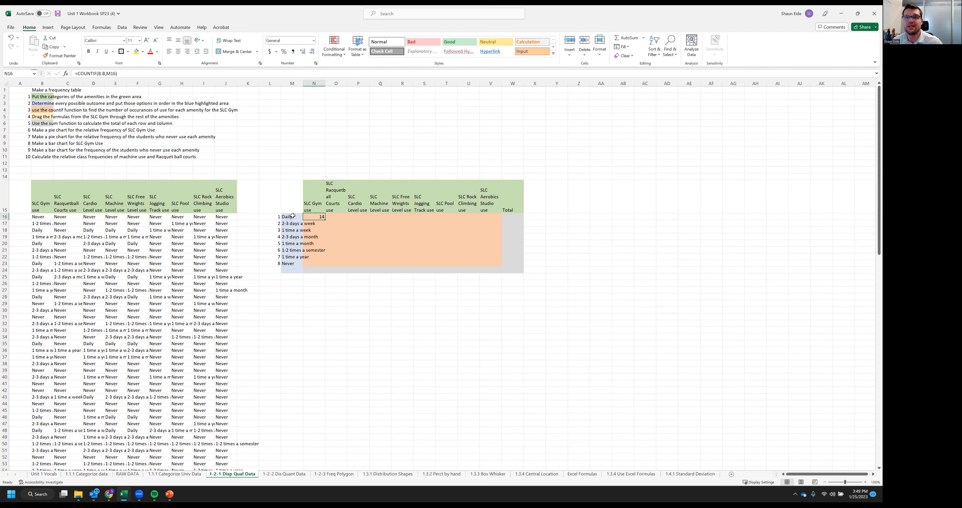
double_click(312, 217)
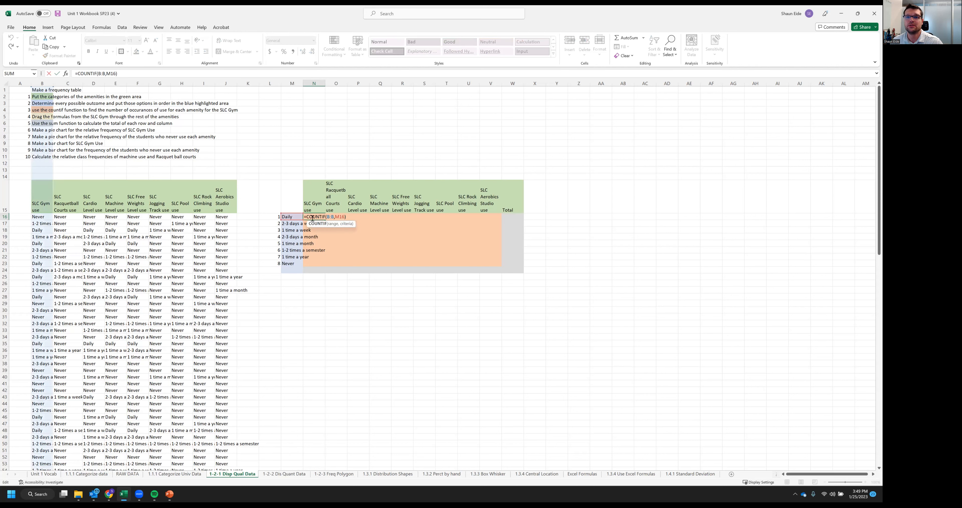
key("Escape")
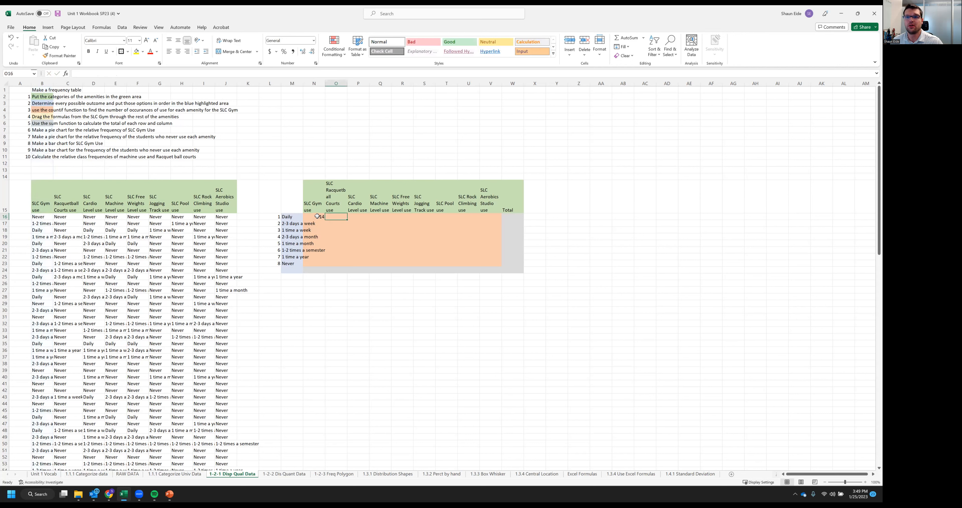
- Fill the N16 formula across to V16 and inspect the references in the copied formulas in O16 and P16
left_click_drag(326, 220, 500, 219)
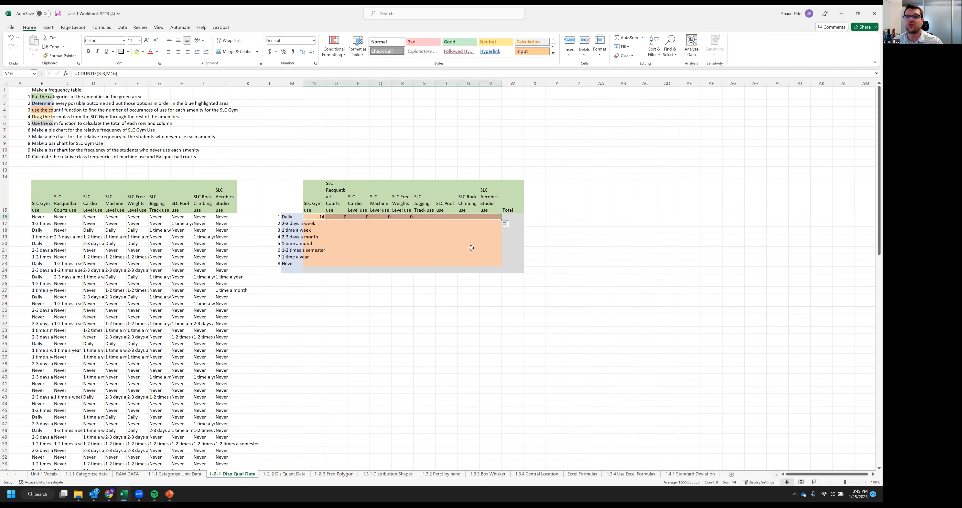
left_click_drag(336, 216, 486, 217)
left_click(340, 217)
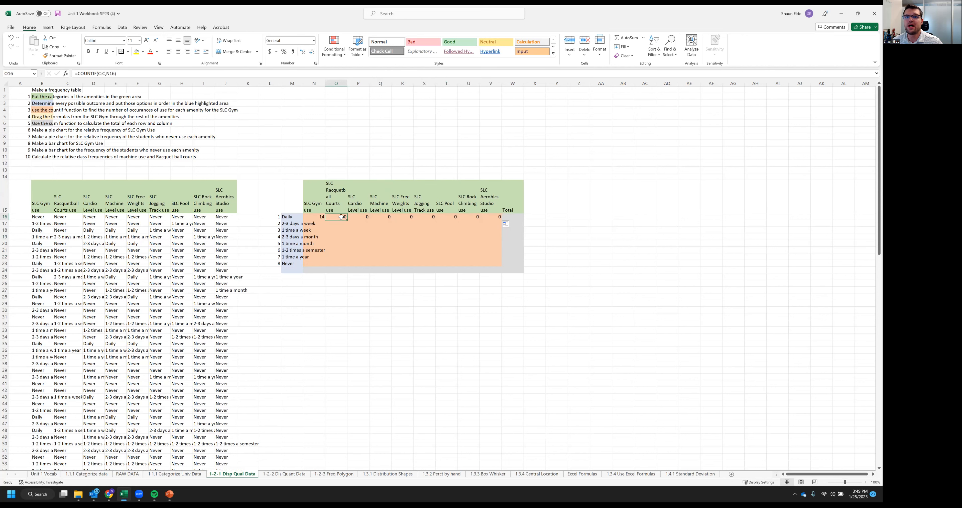
double_click(341, 217)
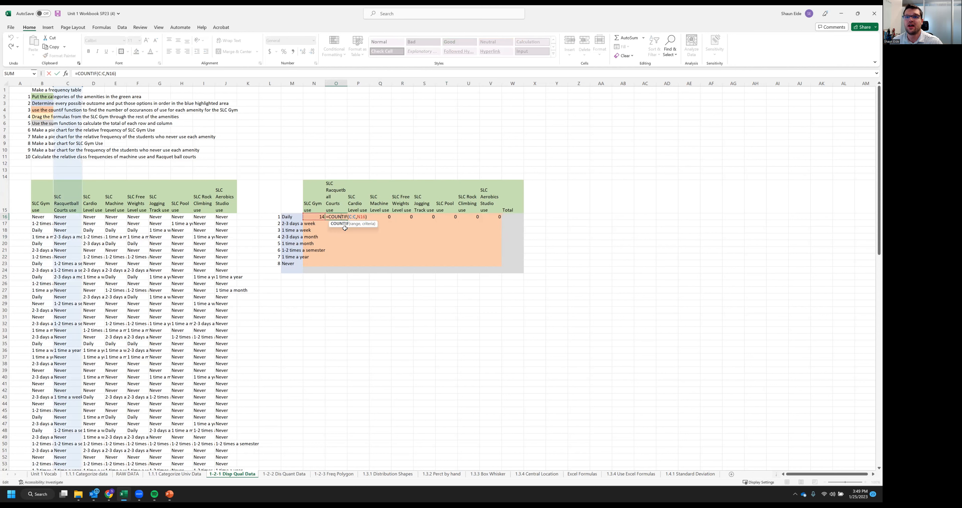
left_click(352, 217)
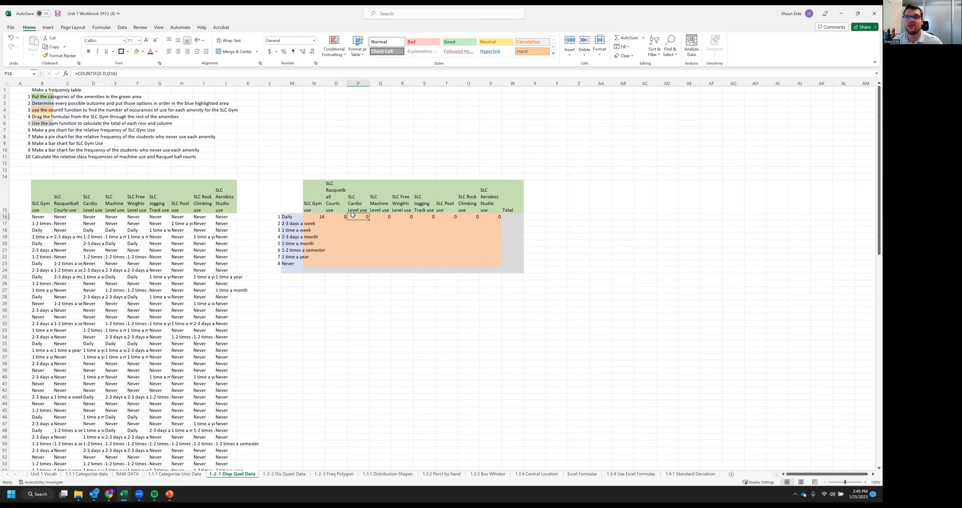
double_click(353, 216)
left_click(353, 230)
left_click(337, 243)
- Lock the criteria column in the N16 formula, making it =COUNTIF(B:B,$M16), and check its references
left_click(316, 217)
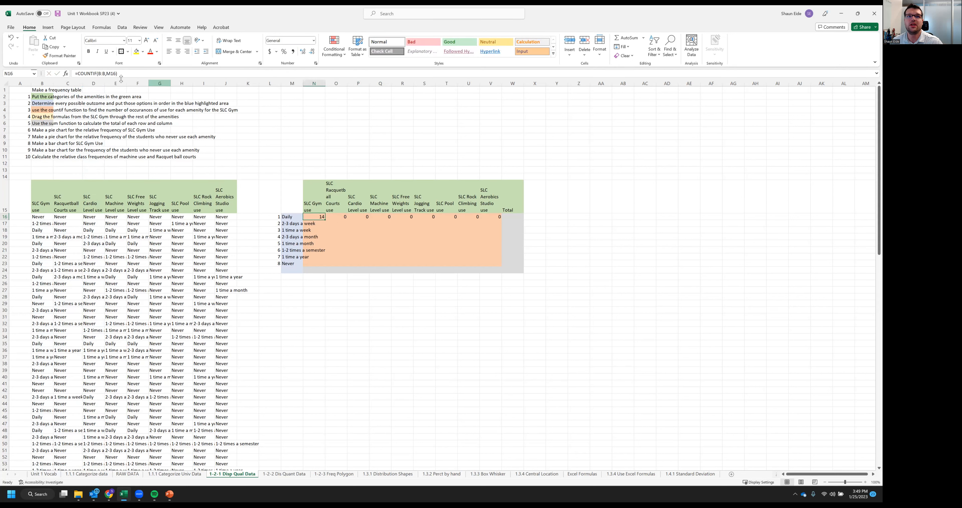
double_click(324, 218)
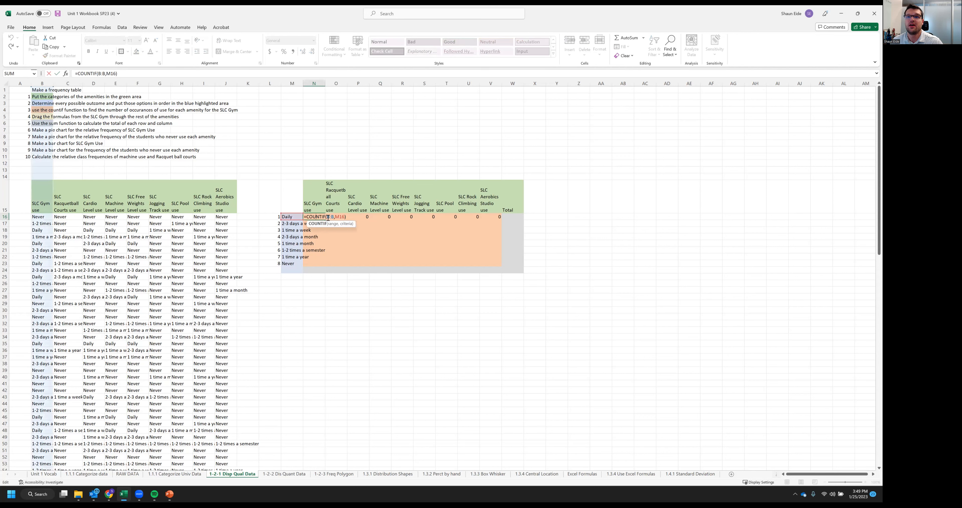
left_click(335, 217)
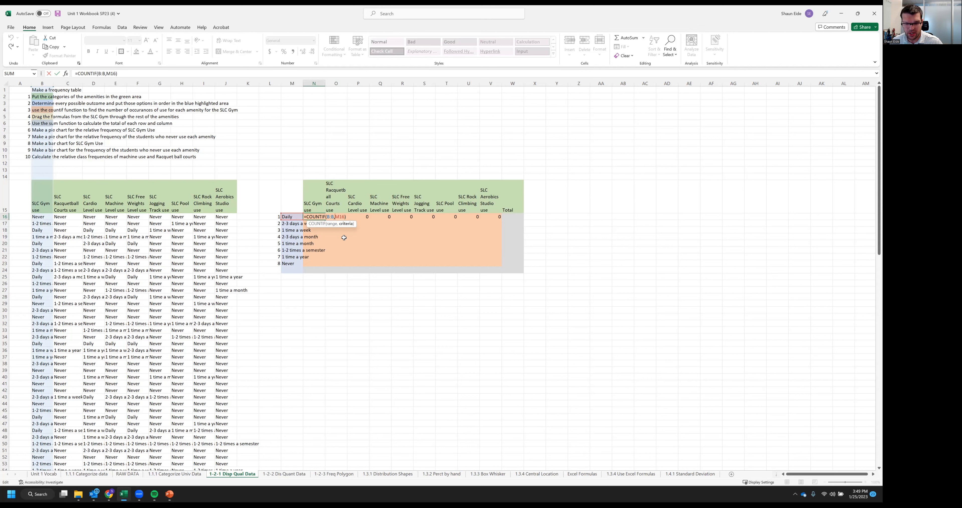
type("$")
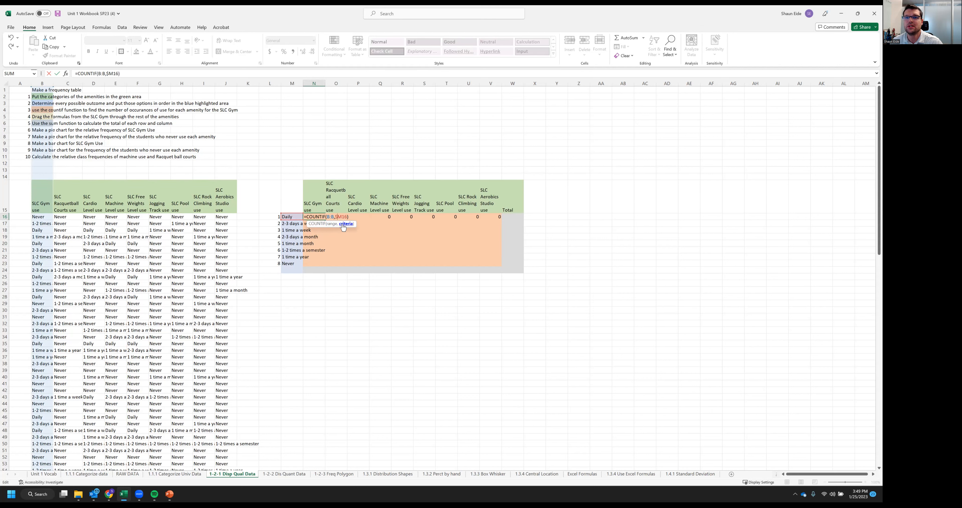
key("ctrl+Return")
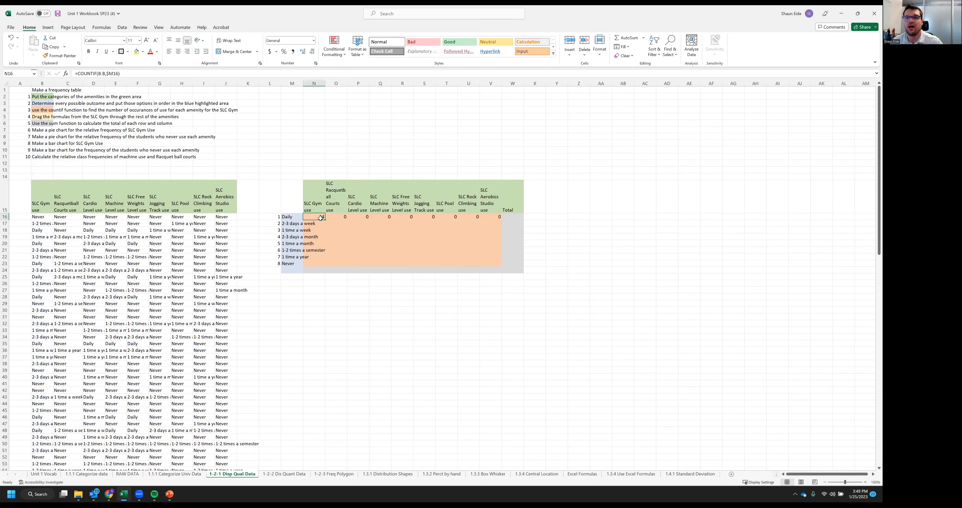
double_click(321, 217)
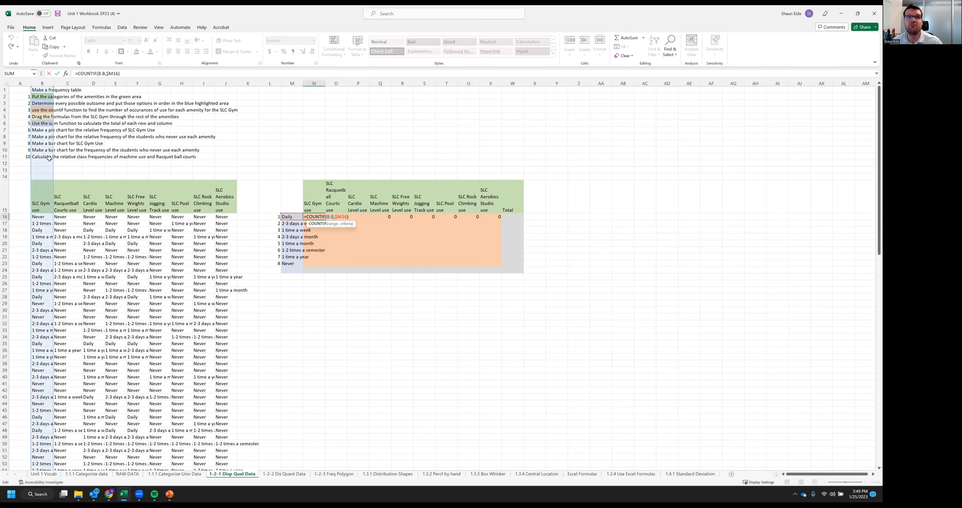
- Fill the SLC Gym use COUNTIF formula from N16 down to N23, checking the criteria reference in N17
left_click(293, 217)
key("ctrl+Return")
left_click_drag(324, 219, 324, 226)
double_click(314, 223)
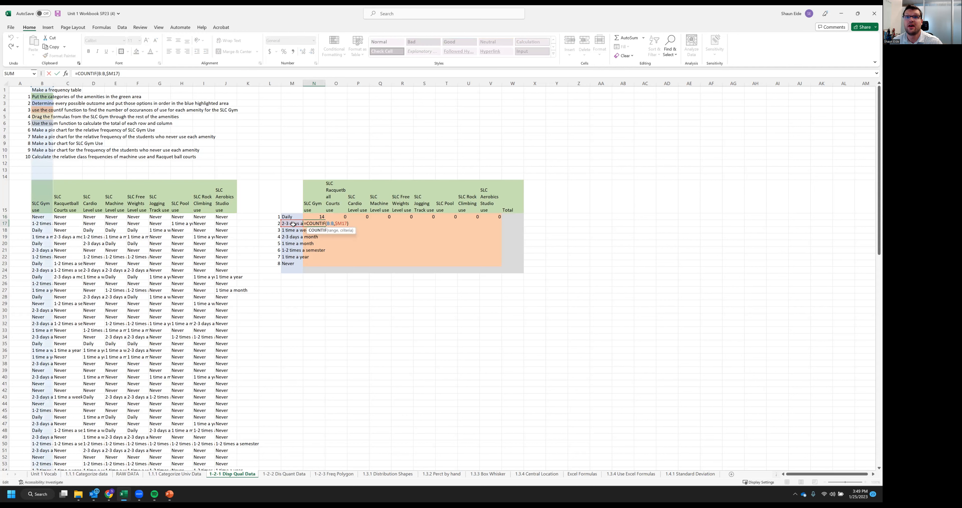
key("Tab")
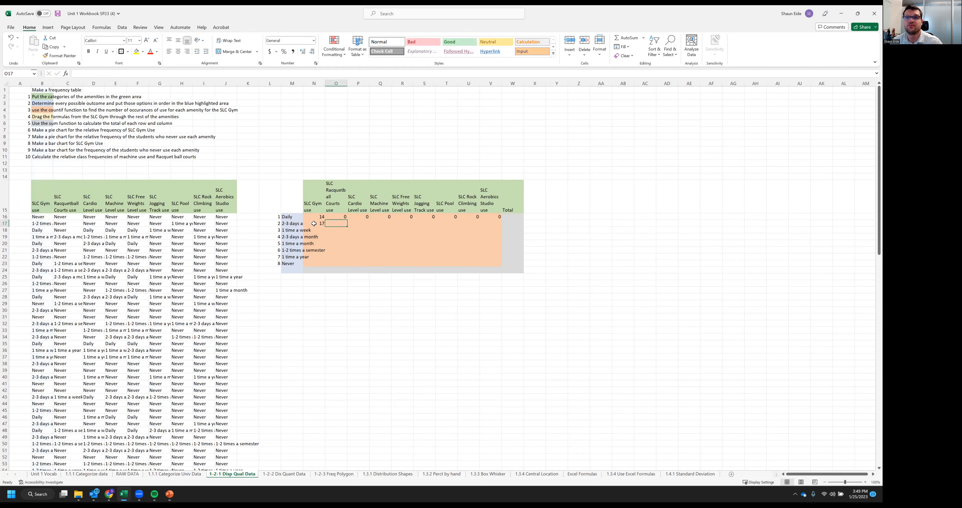
left_click(314, 223)
left_click_drag(326, 227, 324, 265)
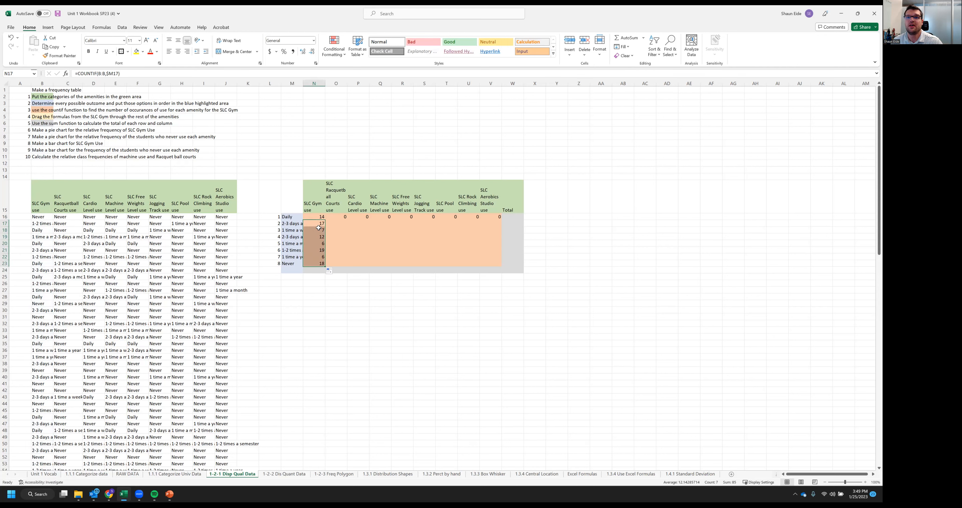
left_click(319, 242)
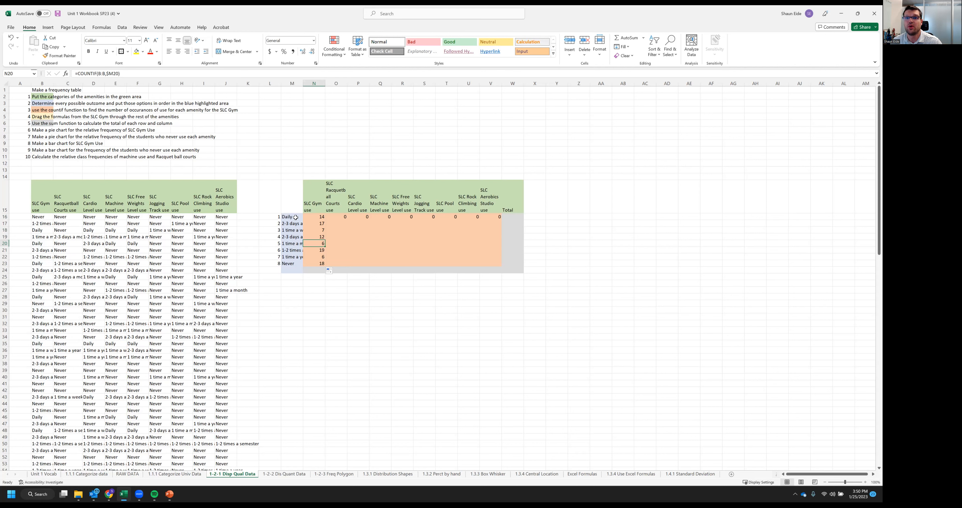
- Widen column M so the response option labels fit in full
left_click(336, 251)
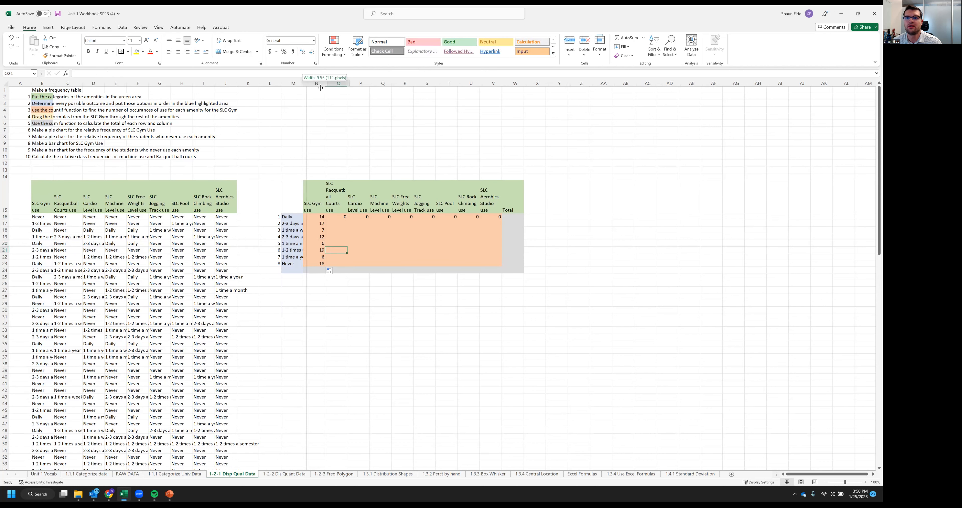
left_click_drag(303, 263, 362, 264)
left_click(390, 230)
left_click(356, 252)
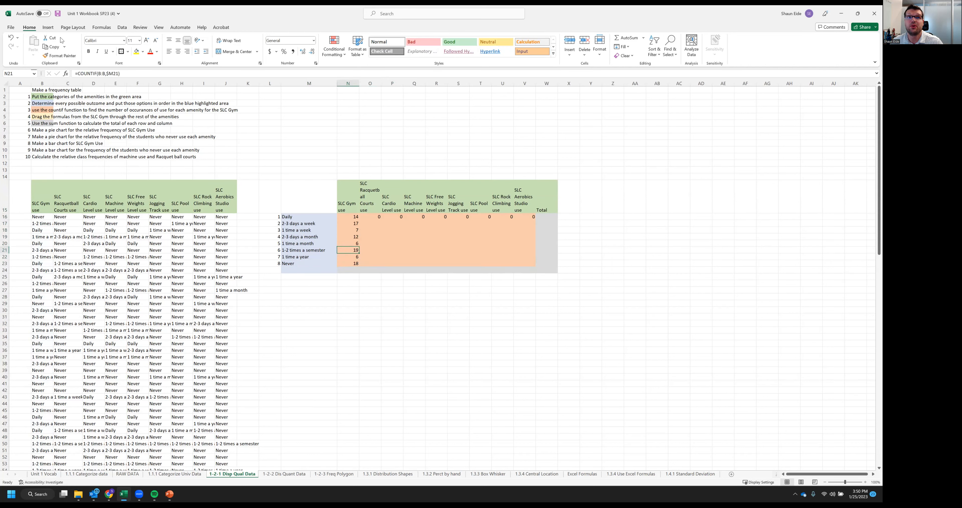
- Fill the N16:N23 COUNTIF formulas across to column V and inspect the references in O17 and Q17
left_click_drag(355, 217, 357, 266)
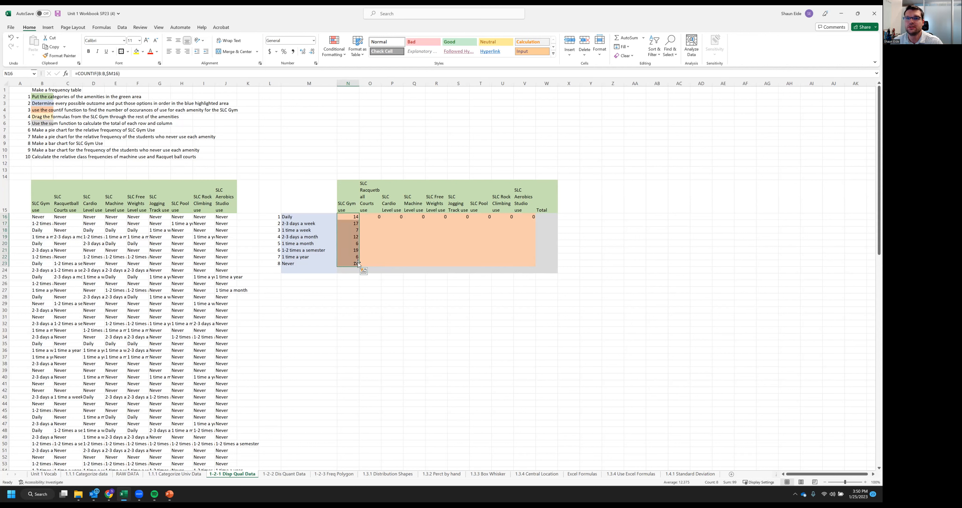
left_click_drag(359, 266, 534, 268)
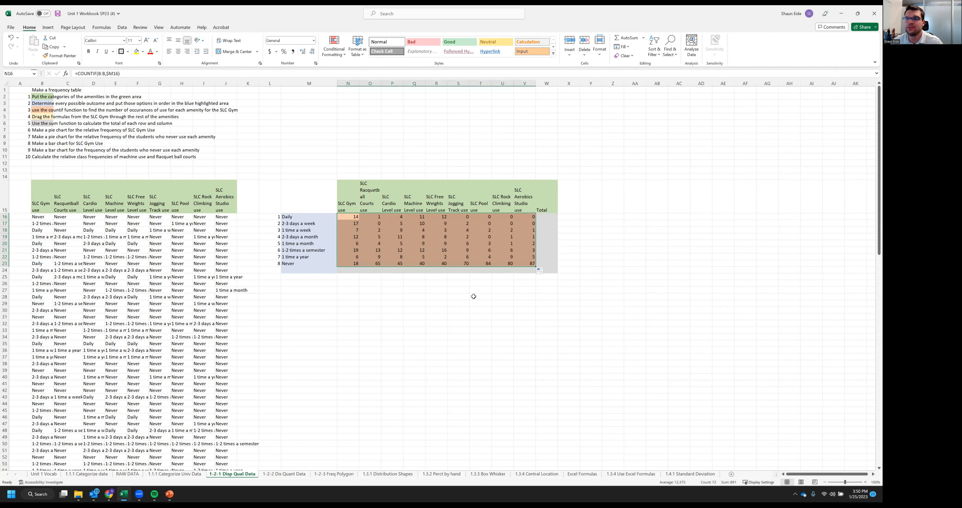
key("Down")
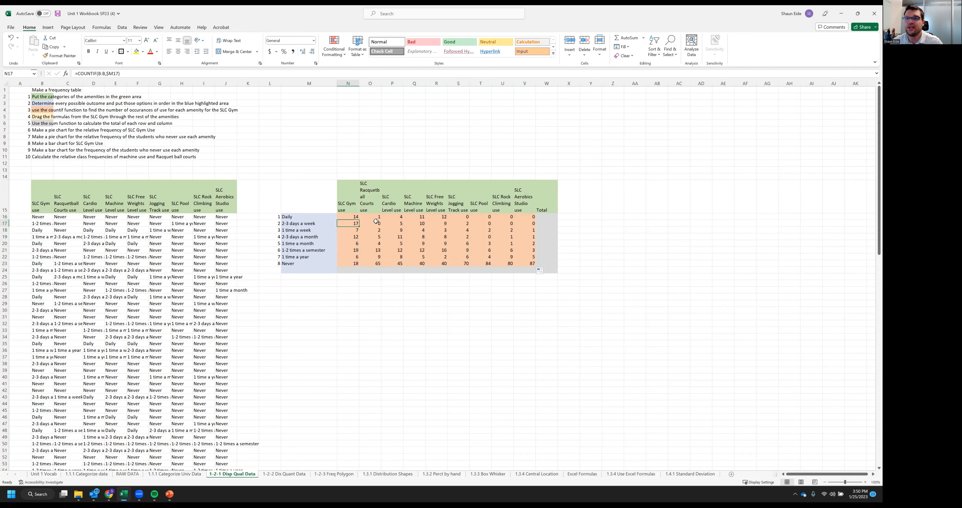
double_click(371, 223)
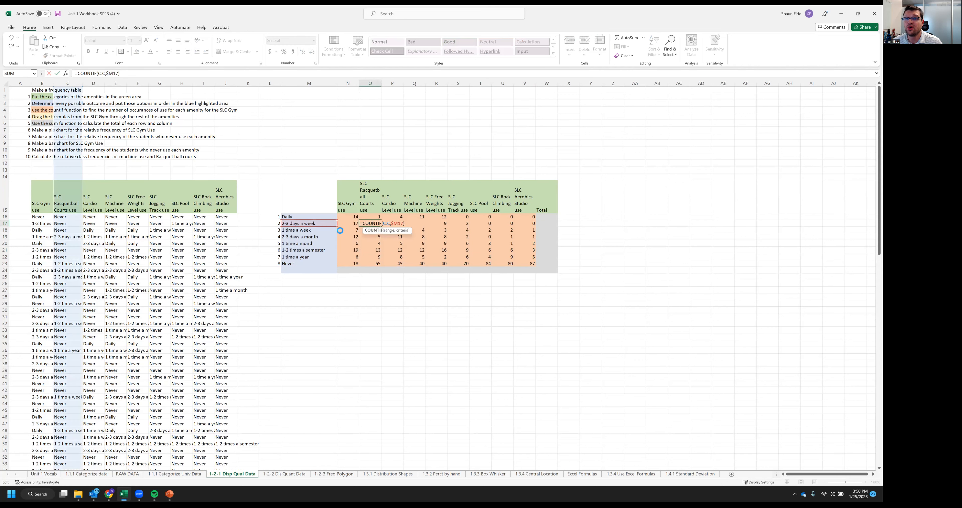
key("Tab")
double_click(422, 224)
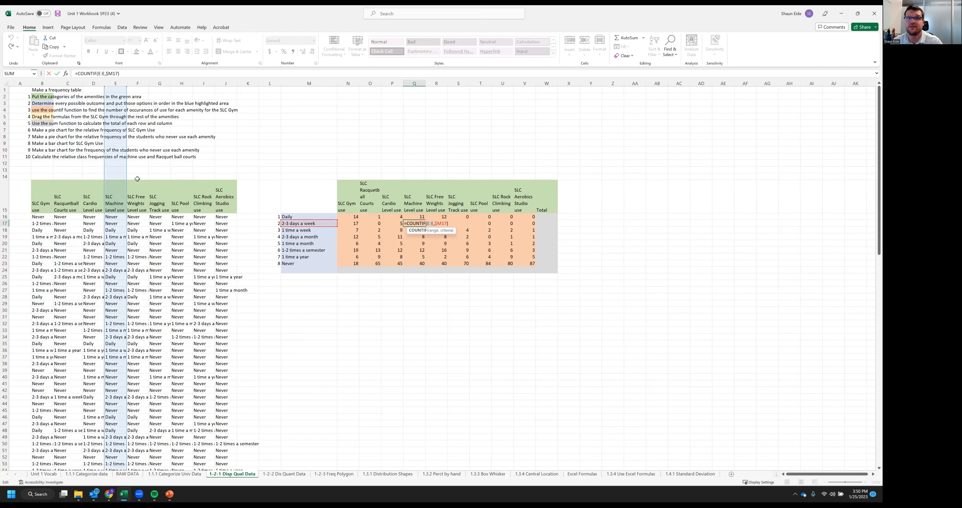
key("Tab")
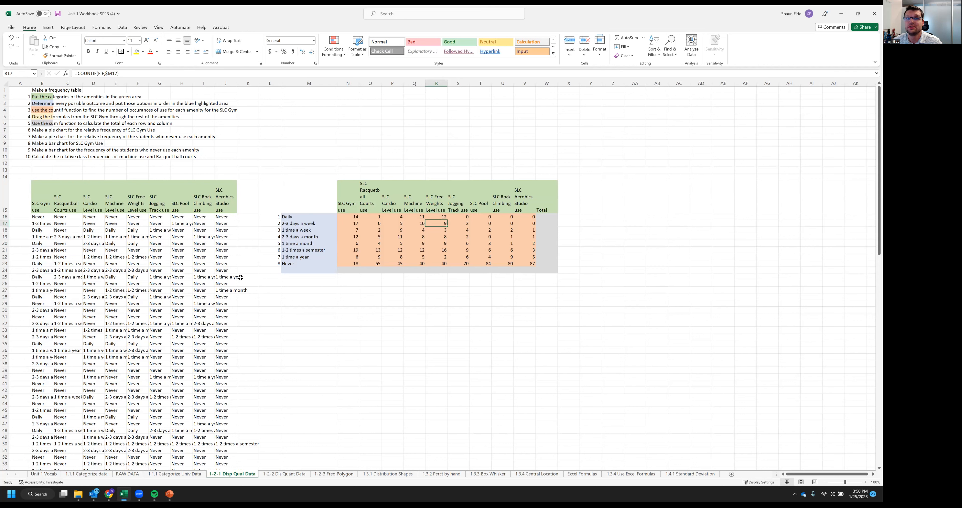
left_click(314, 237)
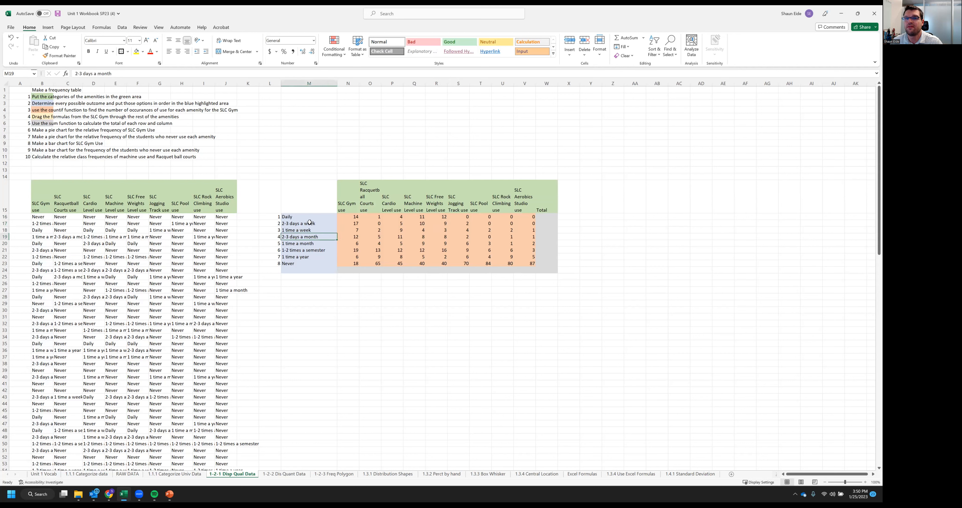
- Enter =SUM(N16:N23) in N24 and fill it across to W24 to total each amenity column
left_click(351, 269)
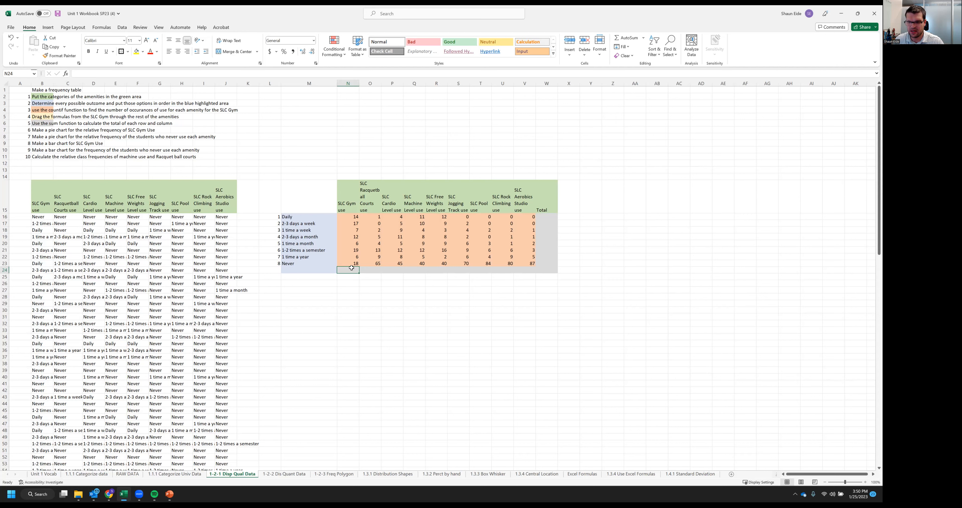
type("=sum(")
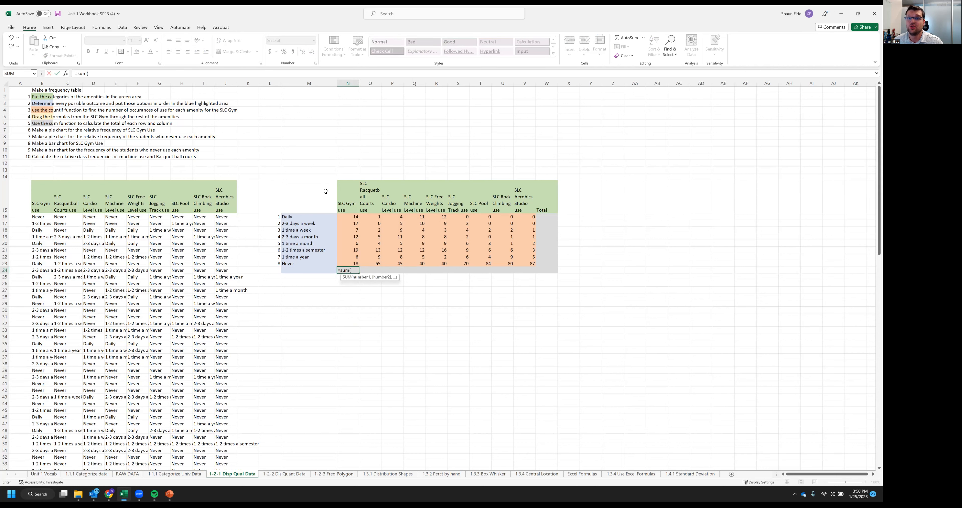
left_click_drag(347, 264, 351, 218)
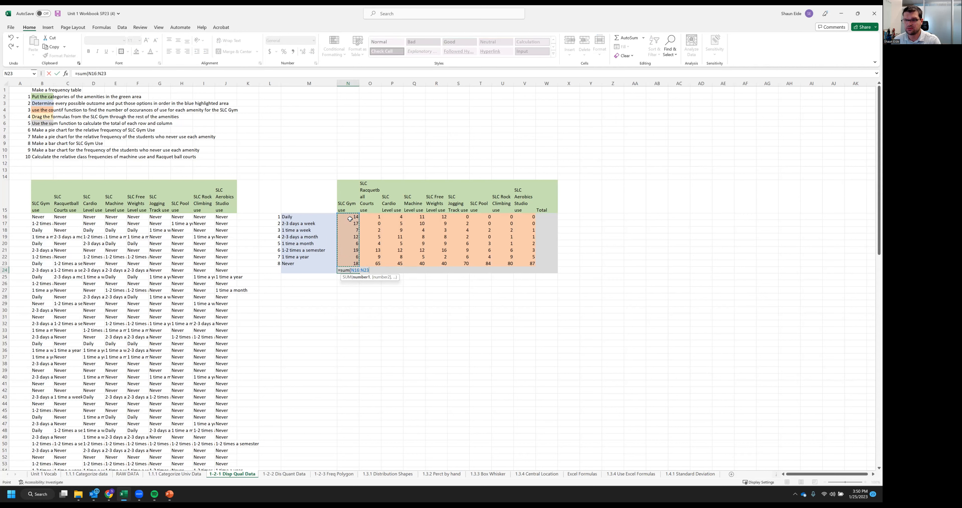
key("Return")
left_click(353, 270)
left_click_drag(360, 273, 360, 273)
left_click_drag(555, 280, 555, 278)
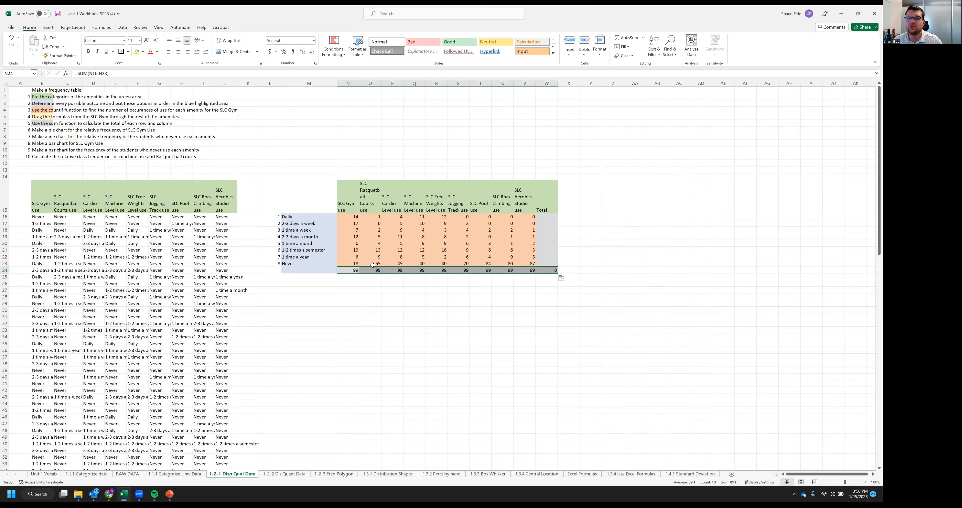
- Reselect N16:N23 as the range of the N24 sum and refill the formula across to W24
double_click(353, 270)
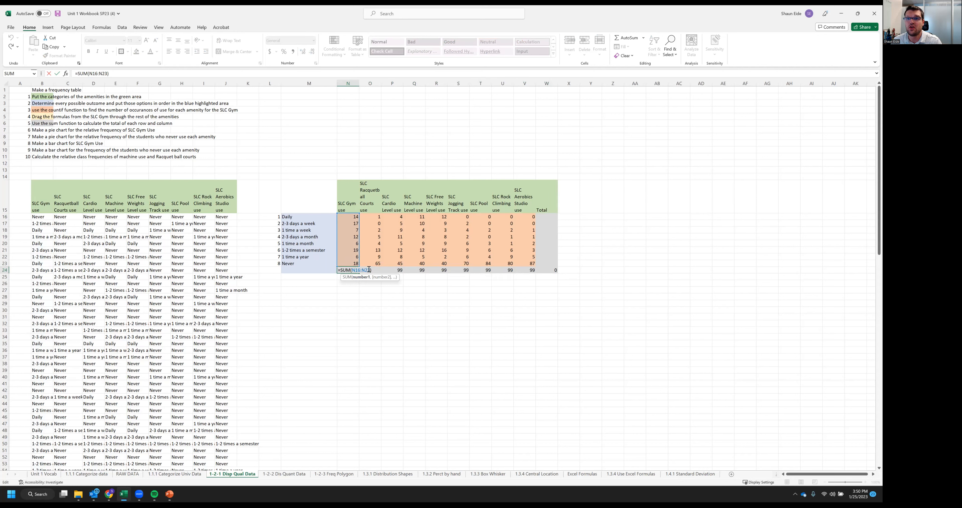
key("BackSpace")
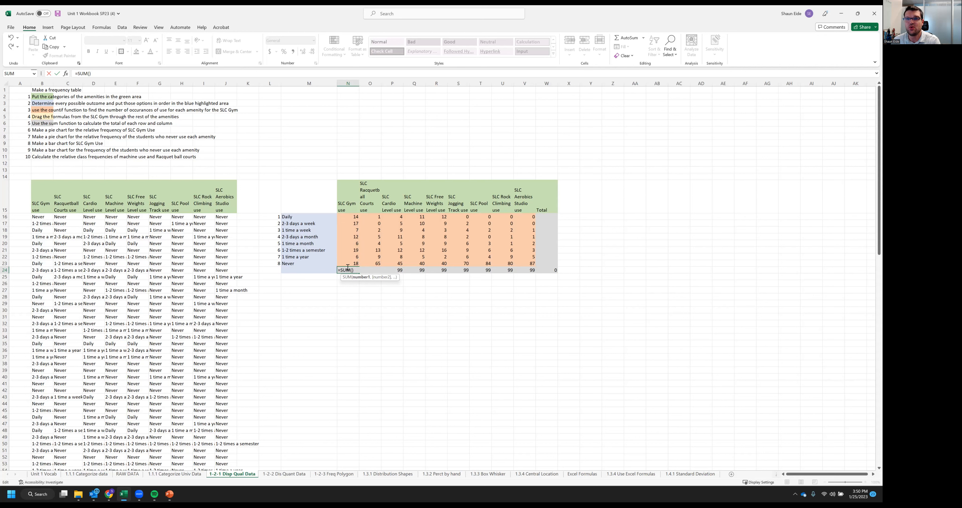
left_click_drag(347, 264, 351, 217)
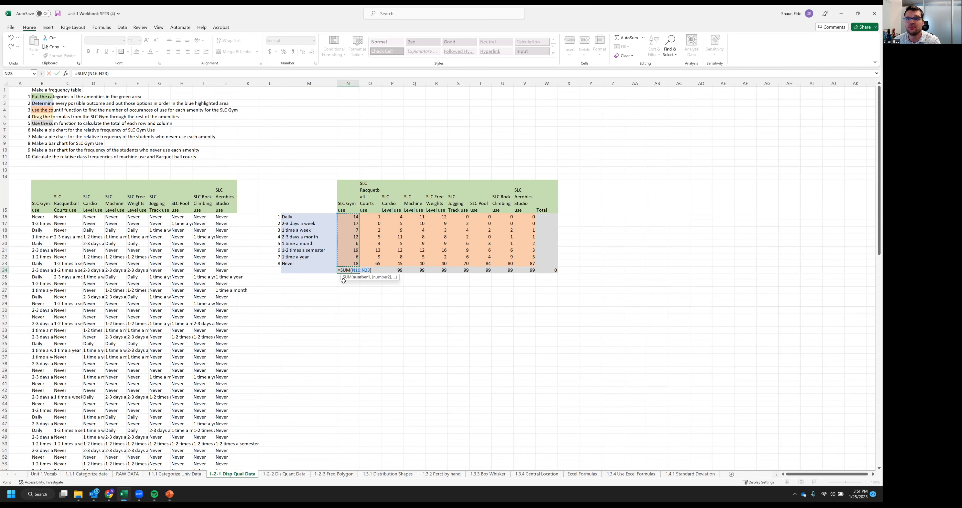
key("Return")
left_click(351, 270)
left_click_drag(359, 273, 558, 284)
- Enter =SUM(N16:V16) in W16 and fill it down to W23 to total each response option
left_click(546, 216)
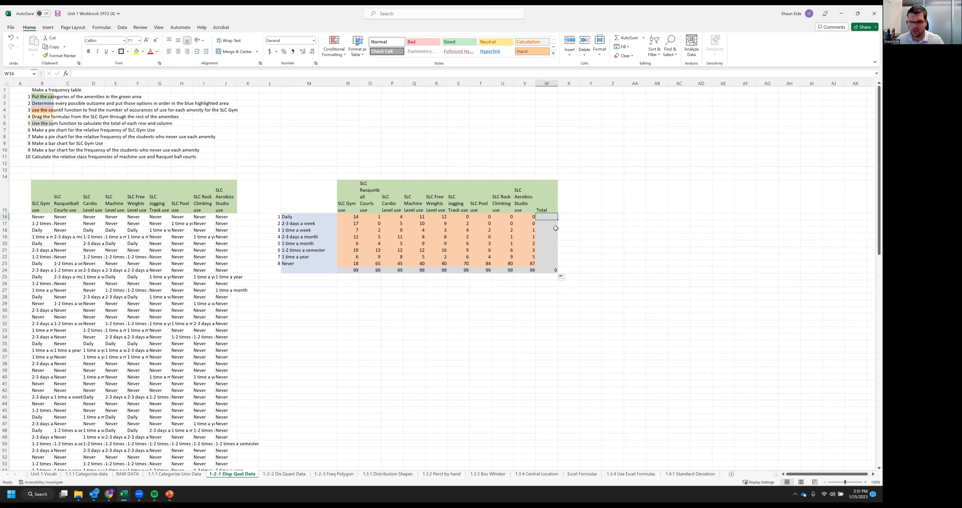
type("=sum(")
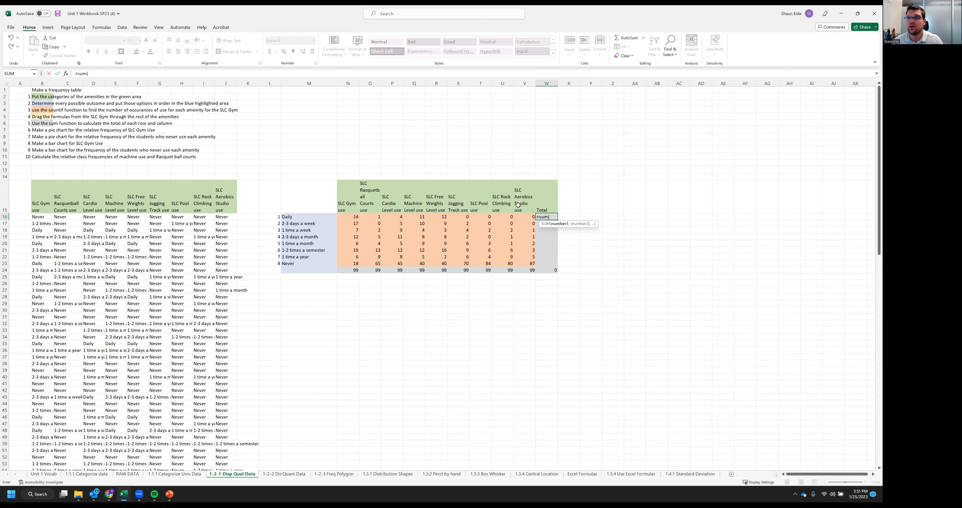
left_click_drag(517, 215, 348, 214)
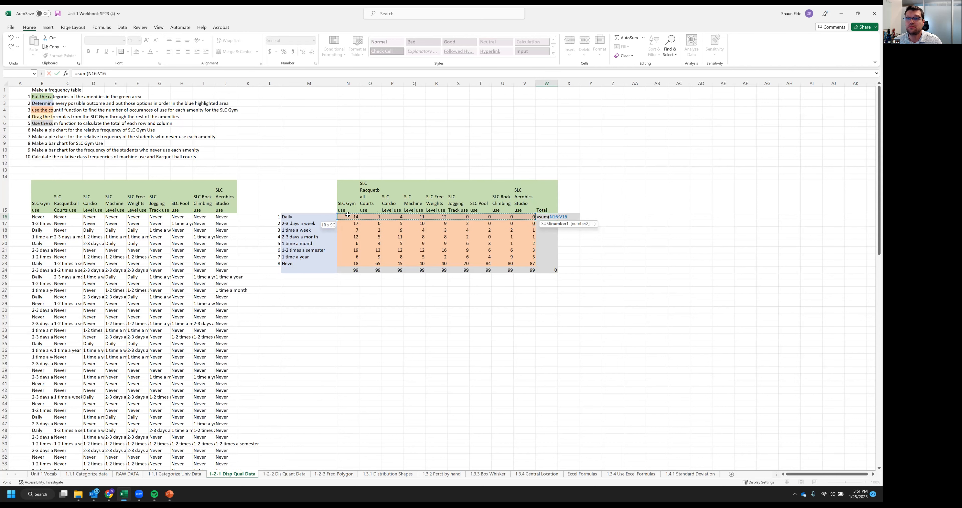
key("Return")
left_click(541, 215)
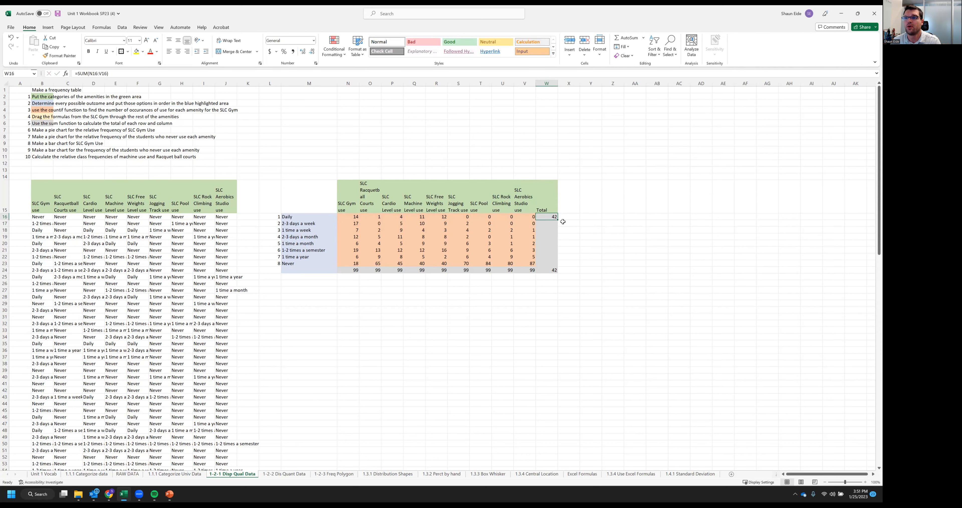
left_click_drag(558, 219, 555, 266)
- Check the grand total in W24 against the Total column, and review instructions 4 to 6 above the data
left_click(555, 270)
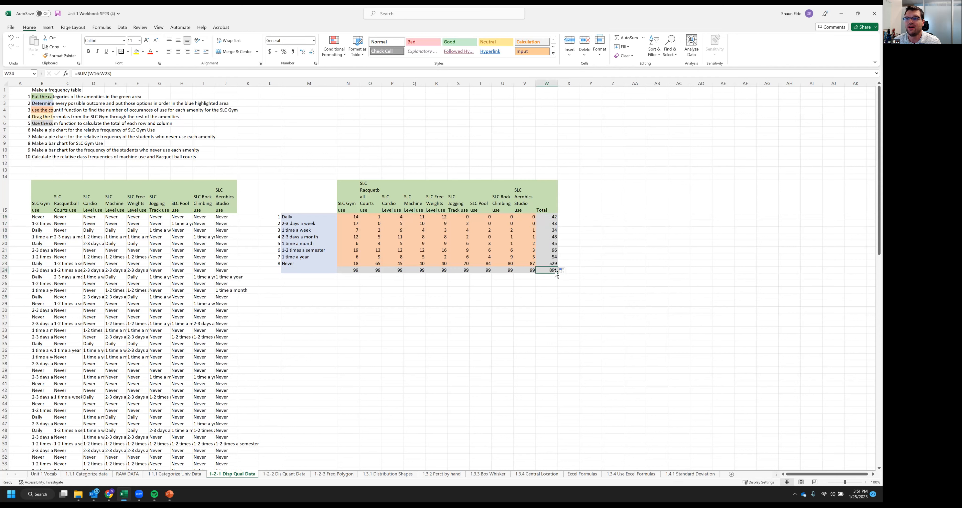
left_click_drag(549, 216, 550, 265)
left_click(549, 270)
left_click(353, 274)
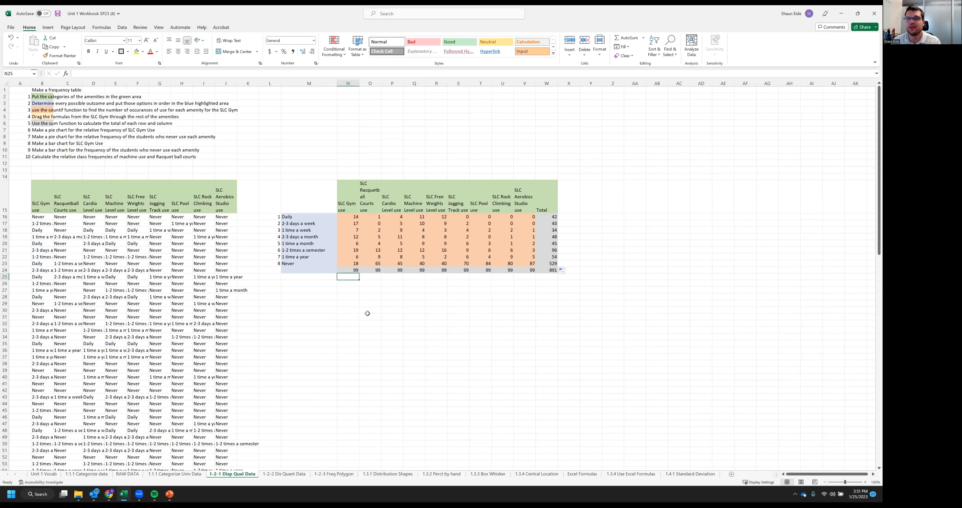
left_click(55, 118)
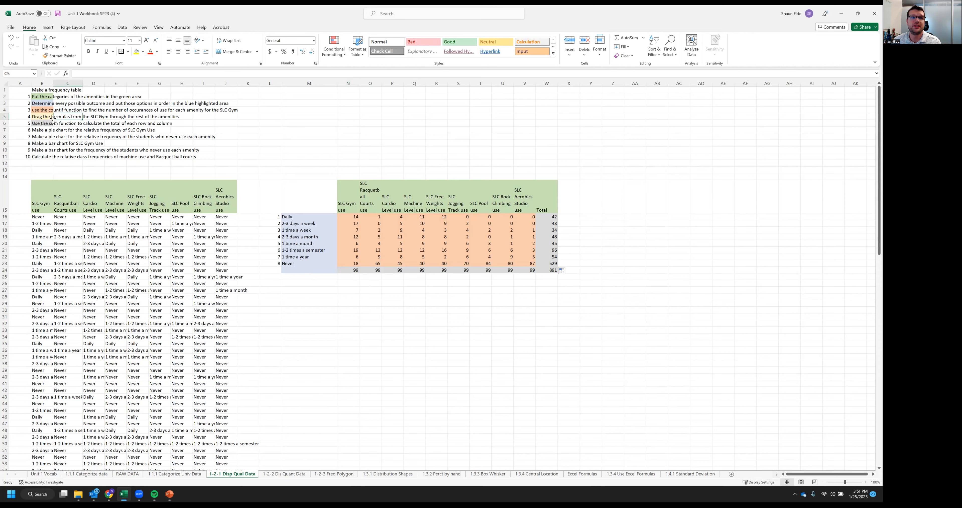
left_click(39, 118)
left_click(37, 123)
left_click(37, 130)
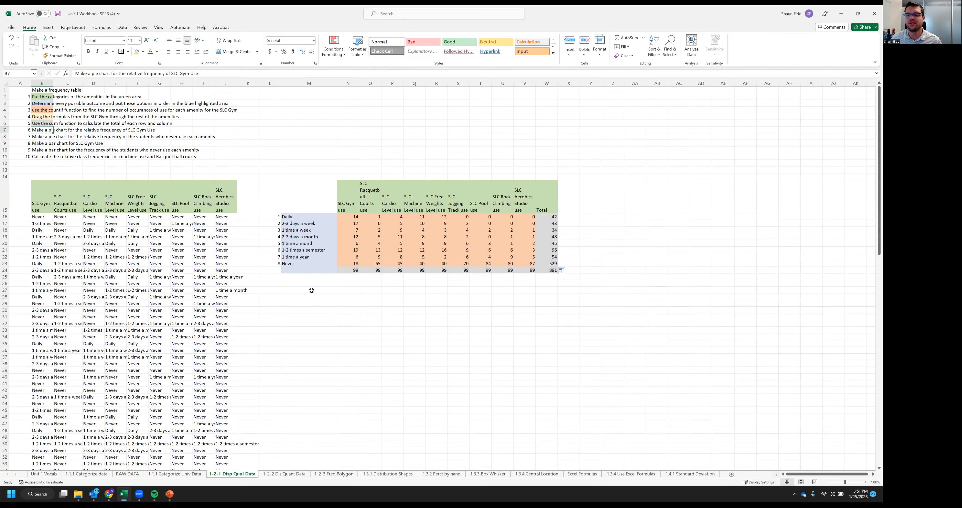
left_click(347, 344)
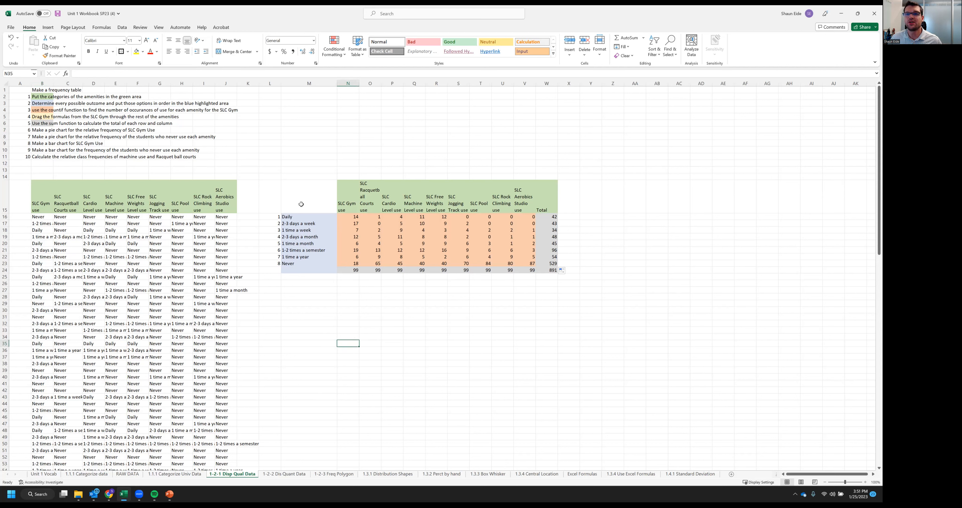
- Insert a 2-D clustered column chart from the headers M15:V15 and the Never row M23:V23, and place it below the frequency table
left_click_drag(290, 263, 523, 259)
left_click(434, 342)
left_click_drag(287, 198, 529, 209)
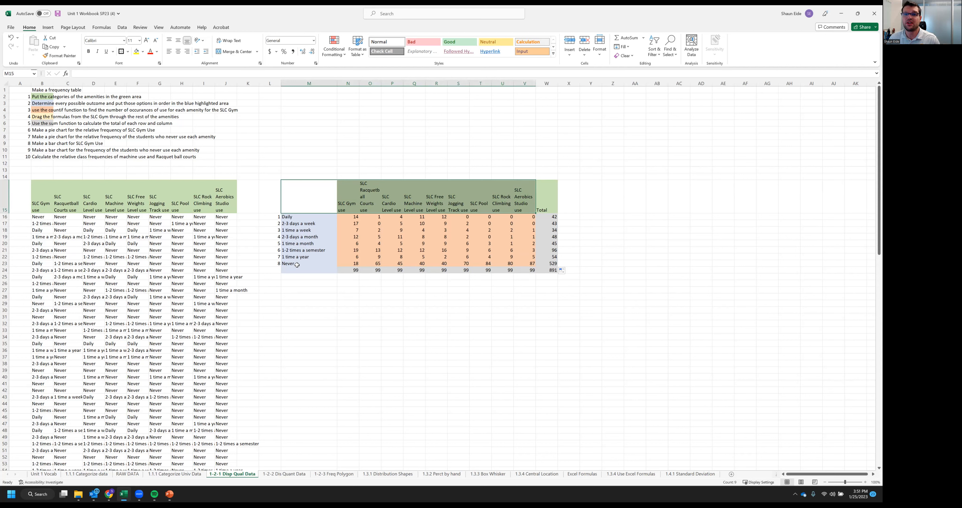
left_click_drag(299, 264, 525, 263)
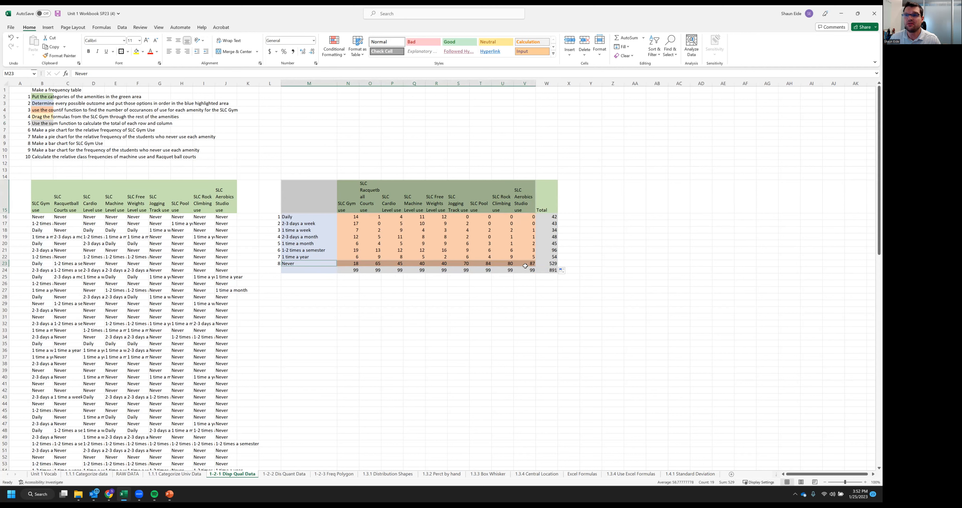
left_click(48, 27)
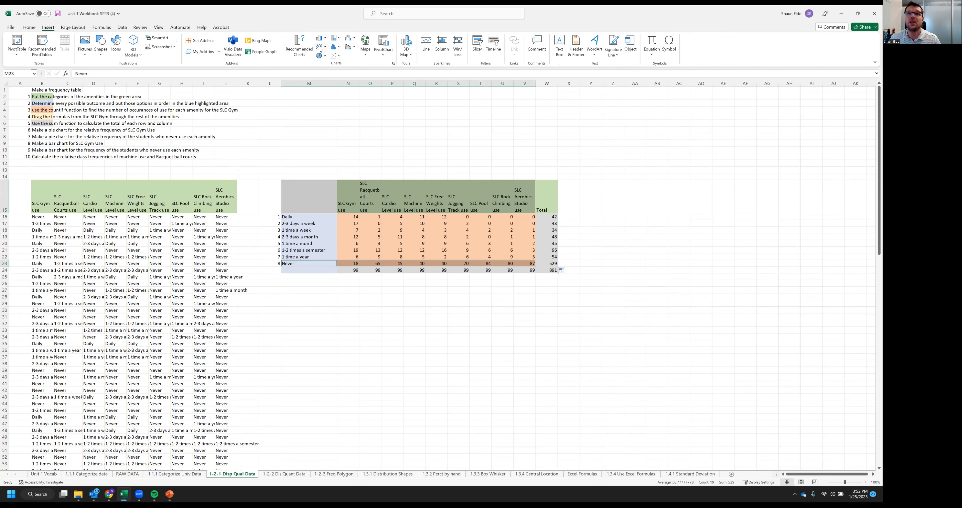
left_click(320, 38)
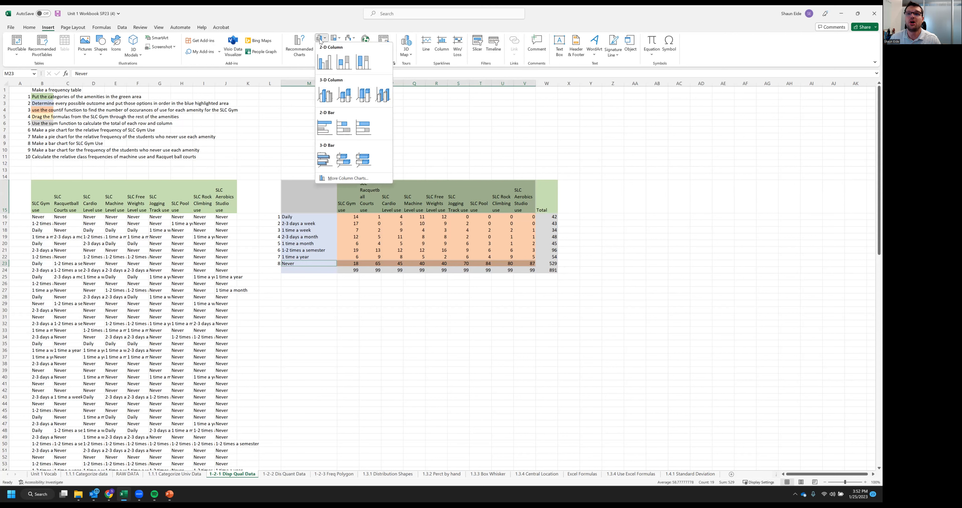
left_click(324, 60)
mouse_move(422, 291)
left_mouse_down()
mouse_move(417, 376)
mouse_move(409, 303)
left_mouse_up()
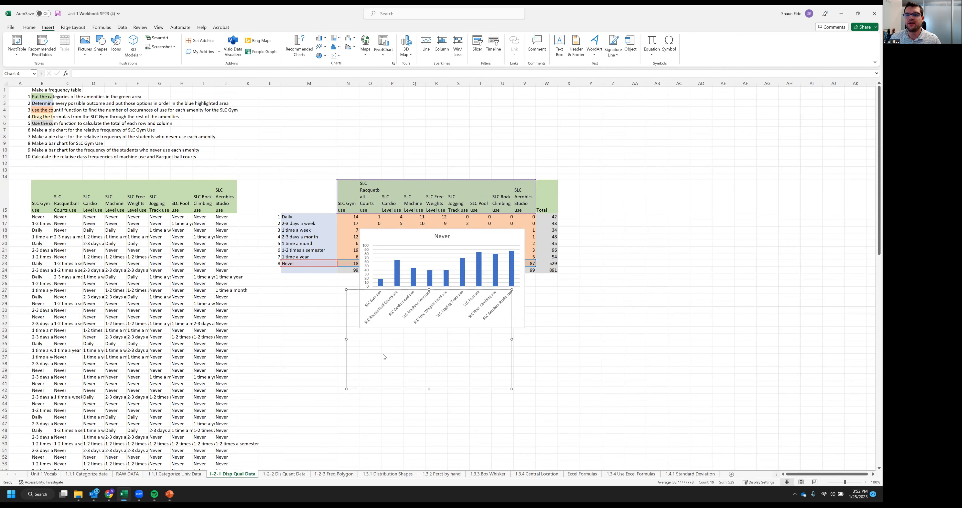
left_click_drag(379, 357, 378, 356)
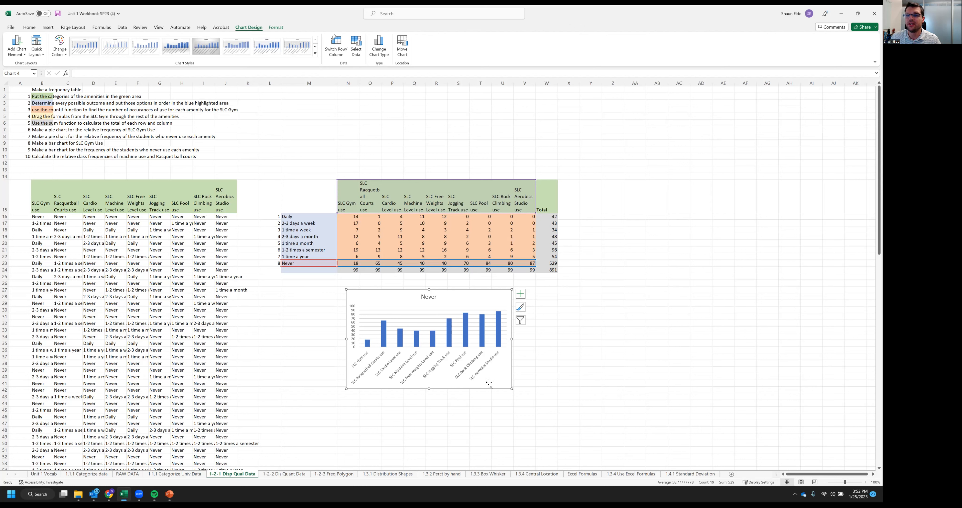
- Move the Never chart down clear of the frequency table and paste a copy of the headers M15:V15 at M27
left_click_drag(377, 291, 315, 296)
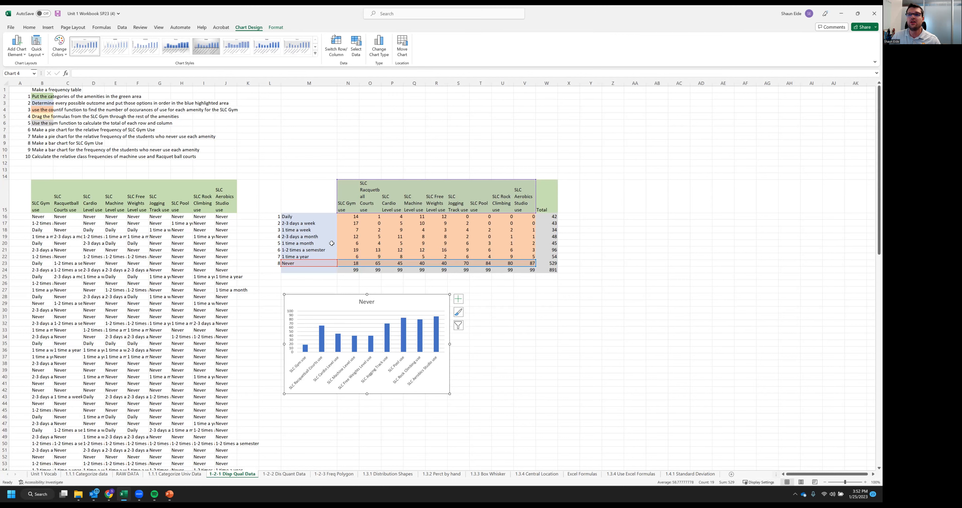
left_click(311, 199)
left_click_drag(310, 201, 527, 205)
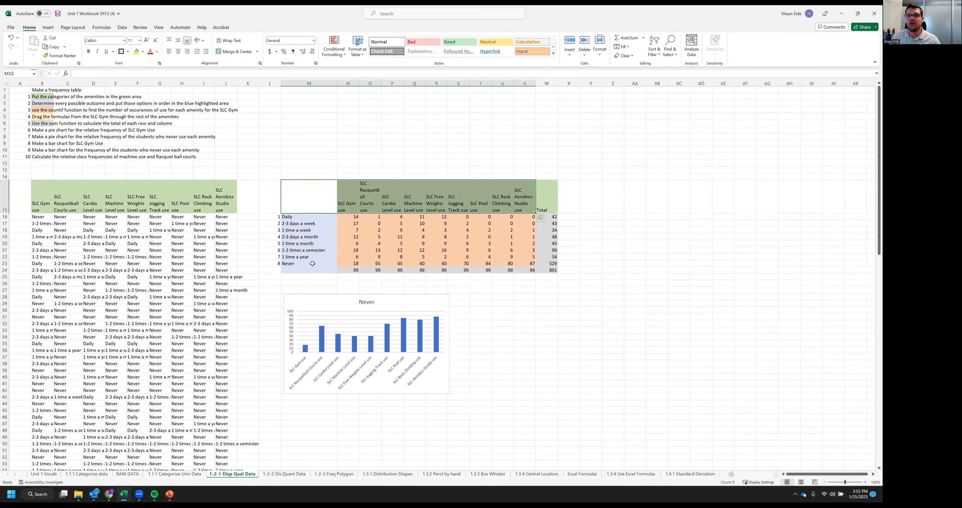
left_click_drag(313, 264, 482, 257)
left_click_drag(332, 195, 526, 205)
key("ctrl+c")
left_click_drag(348, 330, 345, 355)
left_click(307, 290)
key("ctrl+v")
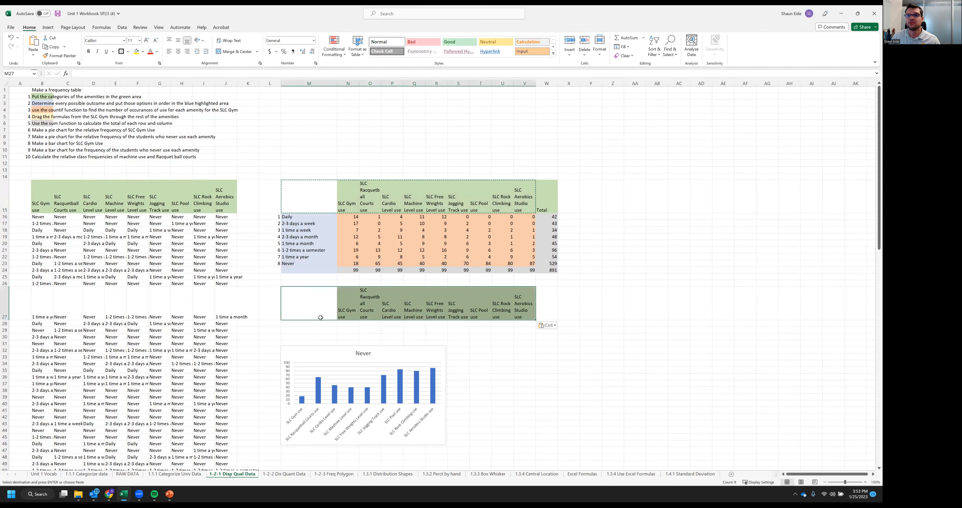
- Copy the Never row M23:V23 and paste it as values only at M28, under the copied headers
left_click_drag(297, 262, 527, 264)
key("ctrl+c")
left_click(323, 323)
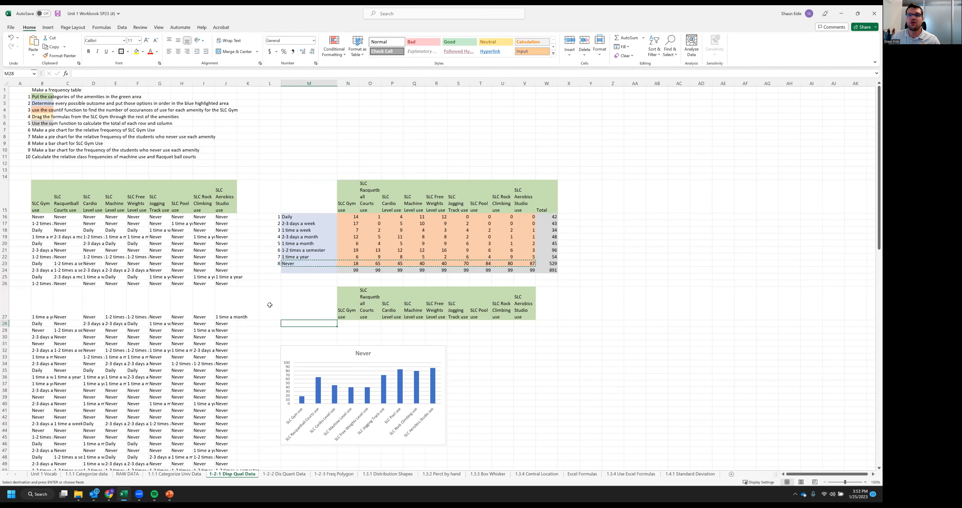
left_click(33, 55)
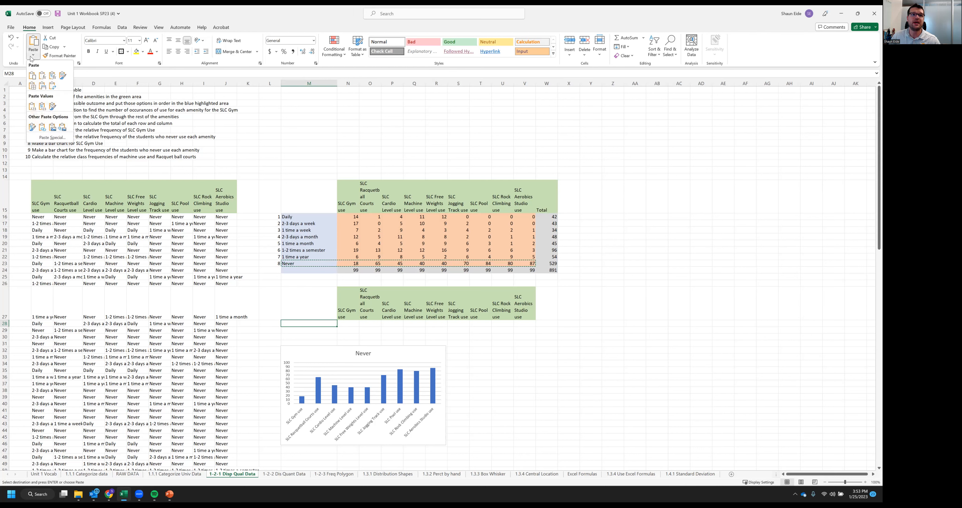
left_click(31, 106)
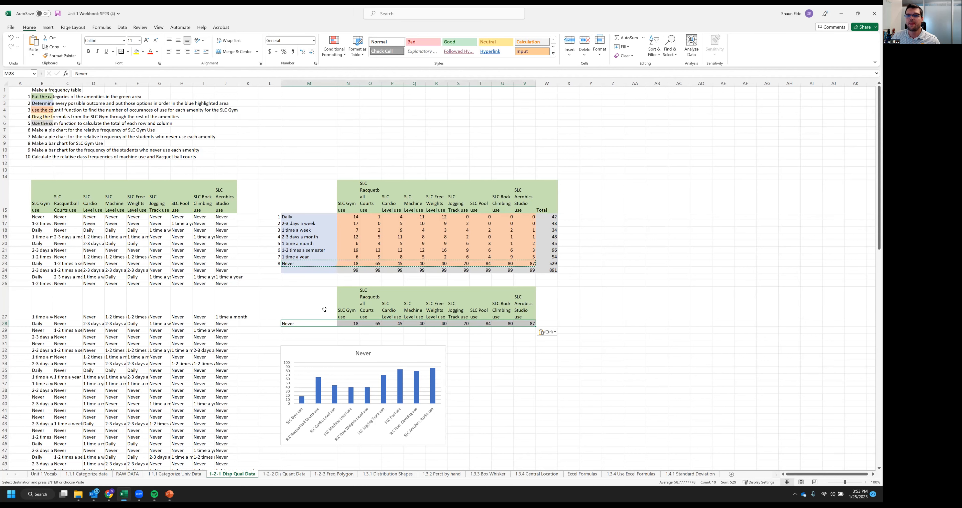
- Custom-sort N27:V28 left to right by the cell values of Row 28, in ascending order
left_click_drag(308, 295, 349, 316)
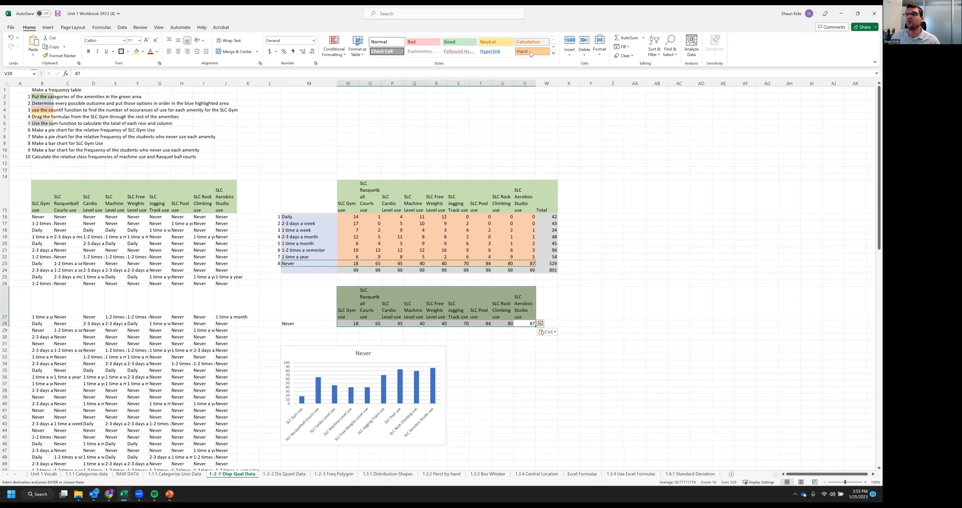
left_click(658, 54)
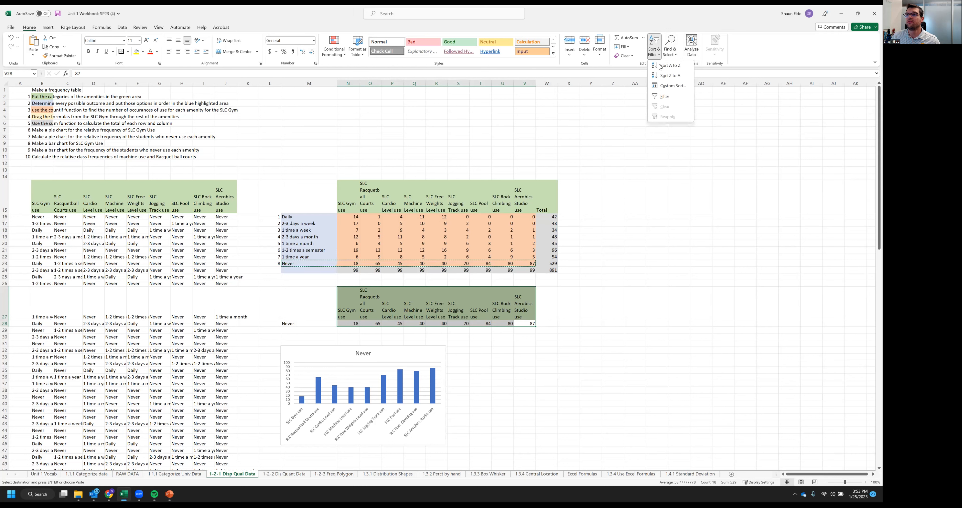
left_click(661, 83)
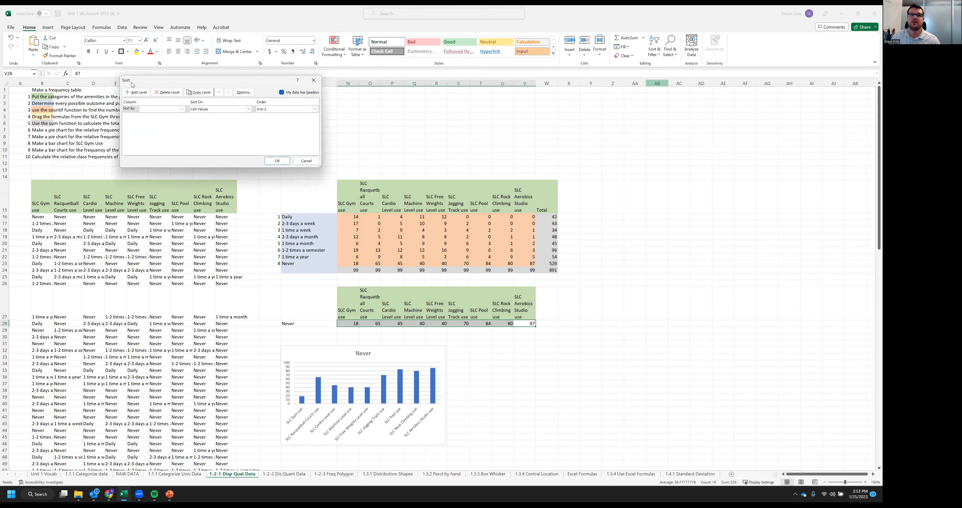
left_click(183, 109)
left_click(183, 109)
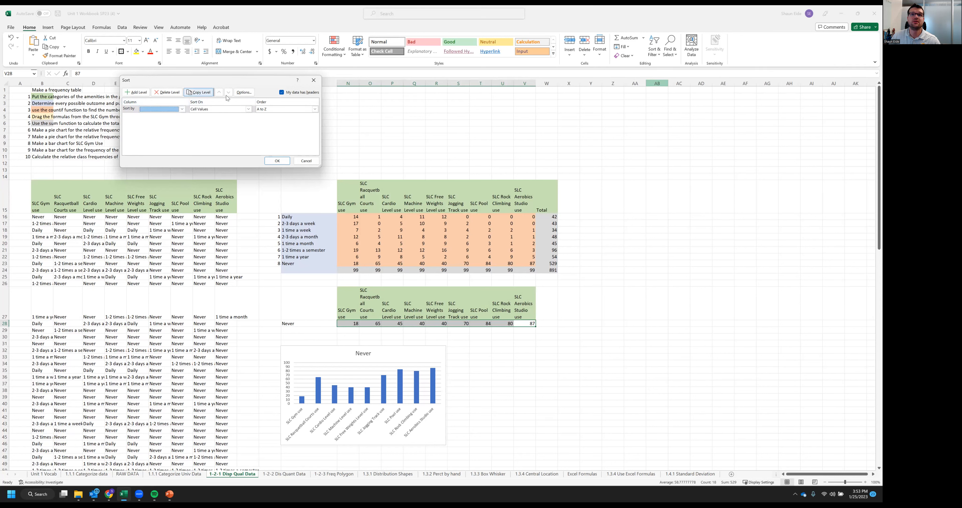
left_click(244, 92)
left_click(208, 127)
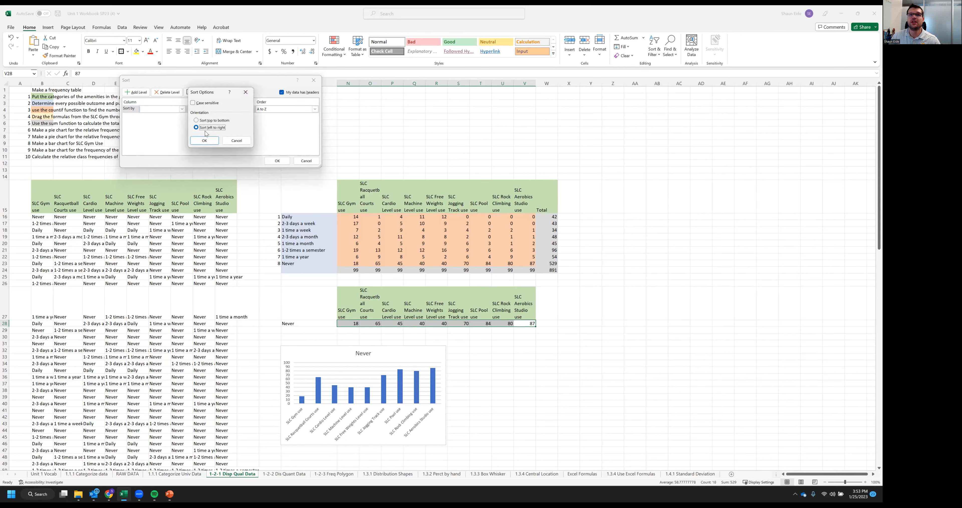
left_click(204, 140)
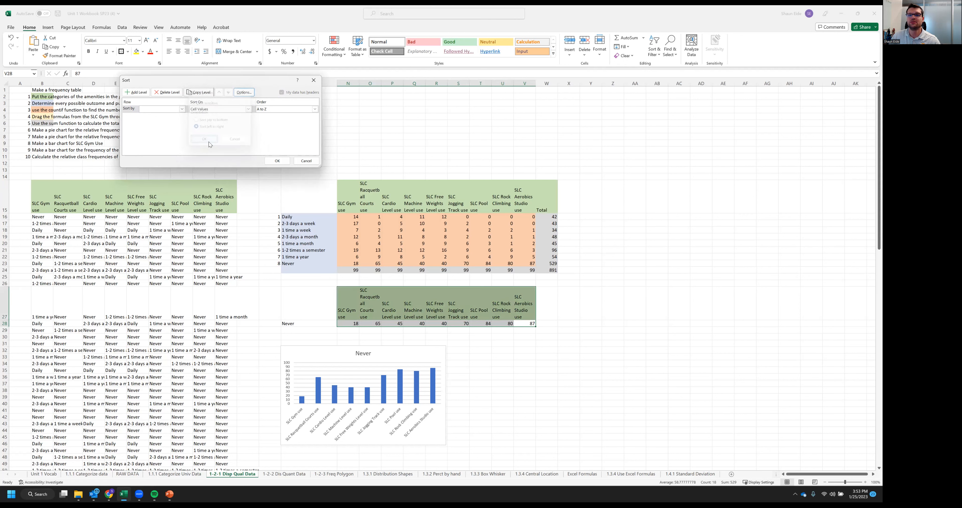
left_click(181, 109)
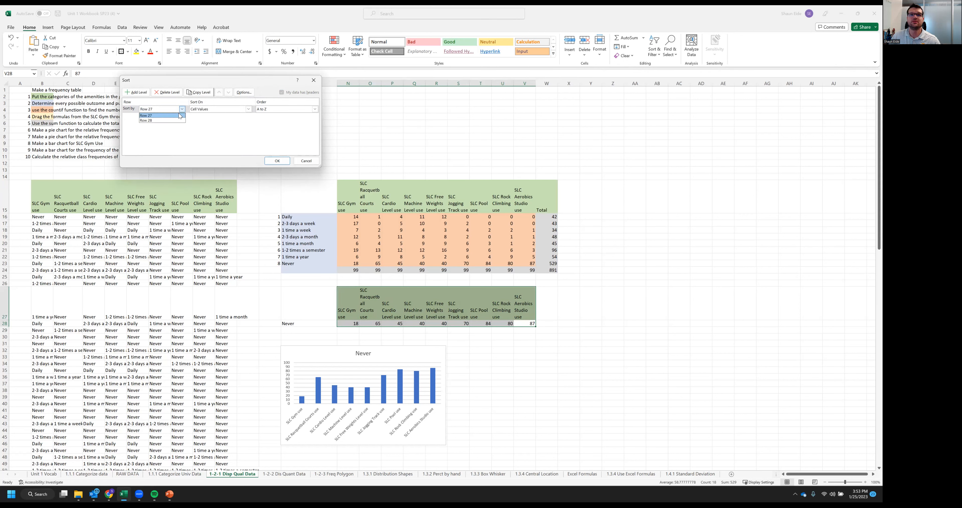
left_click(175, 120)
left_click(277, 160)
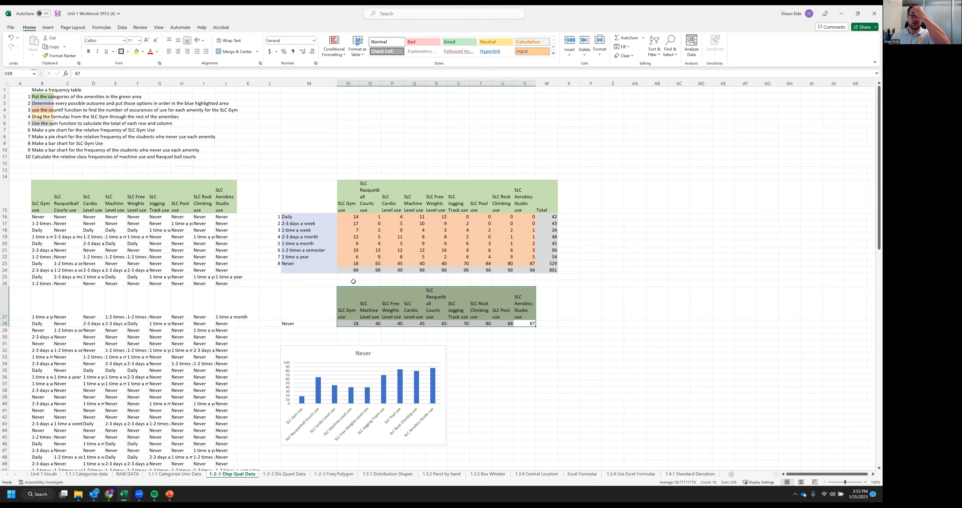
left_click(525, 331)
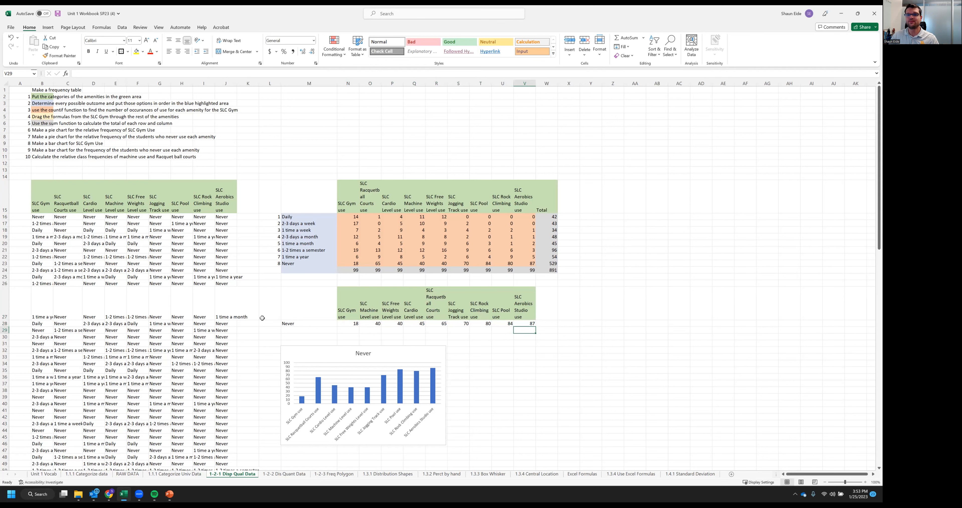
- Insert a 2-D clustered column chart from the sorted range M27:V28 and place it beside the first Never chart
left_click_drag(299, 309, 530, 323)
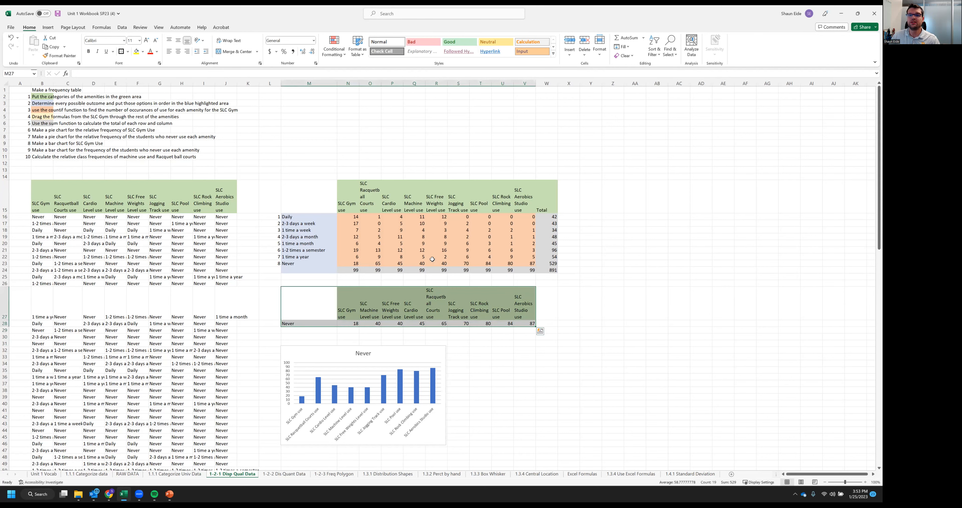
left_click(48, 28)
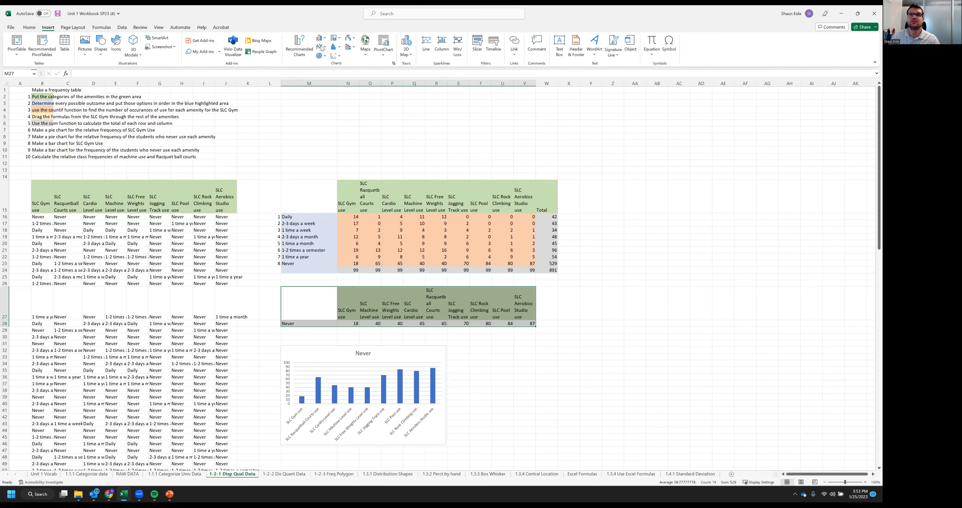
left_click(320, 39)
left_click(329, 66)
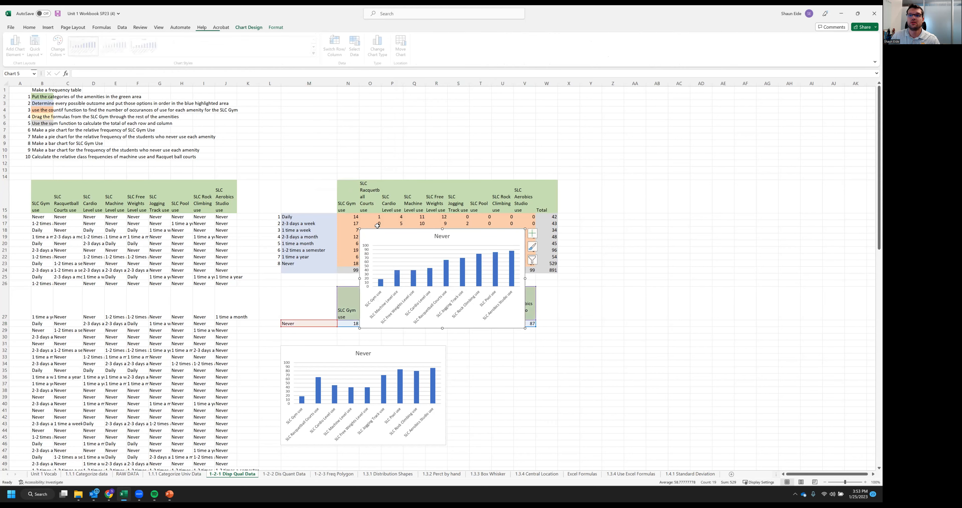
left_click_drag(383, 233, 481, 347)
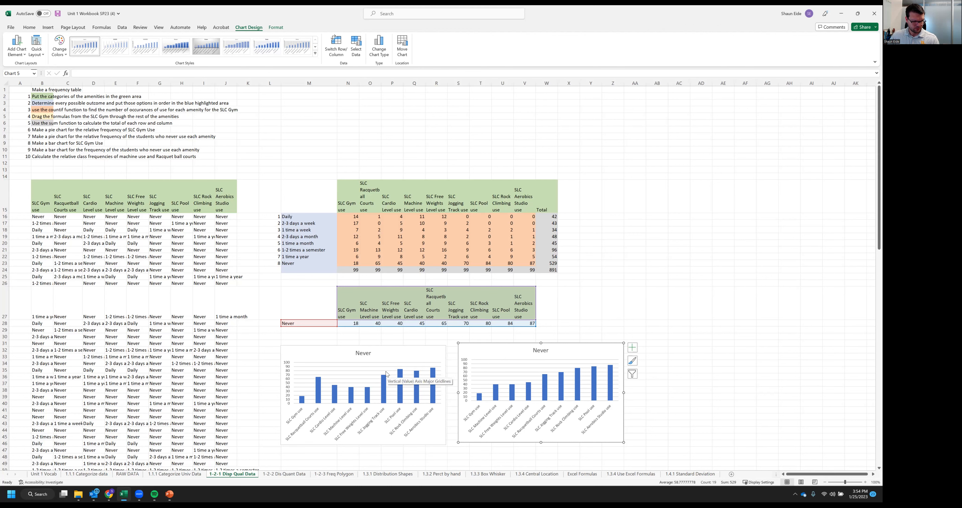
- Insert a 2-D clustered column chart of SLC Gym use from M15:N23
left_click(407, 231)
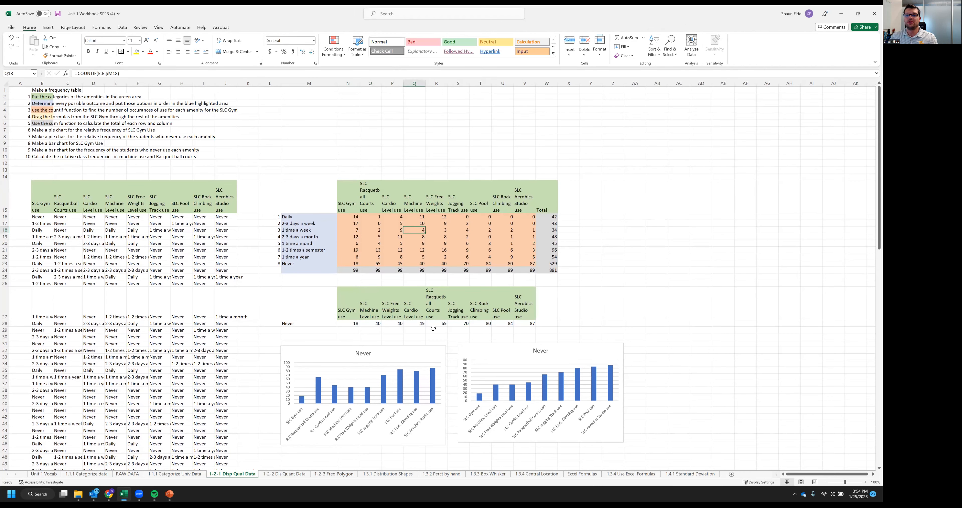
left_click_drag(309, 196, 344, 265)
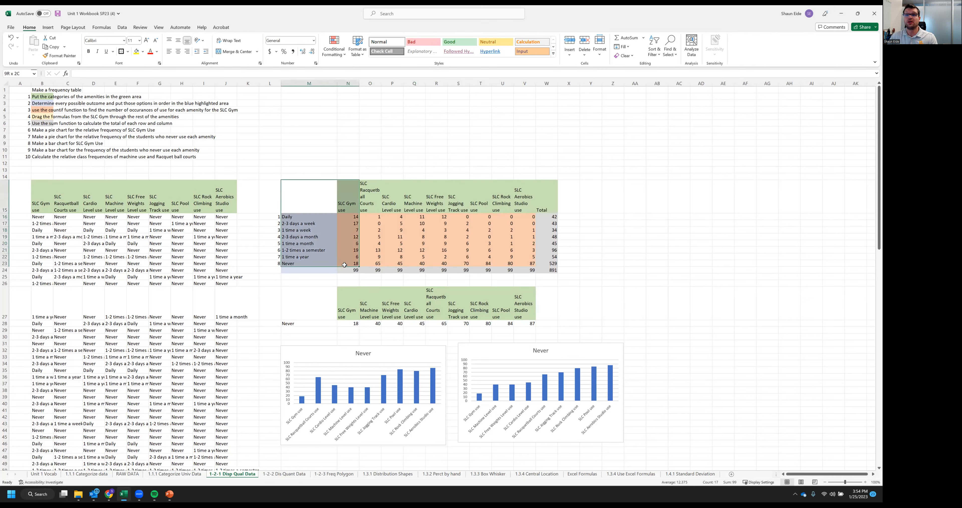
left_click(48, 28)
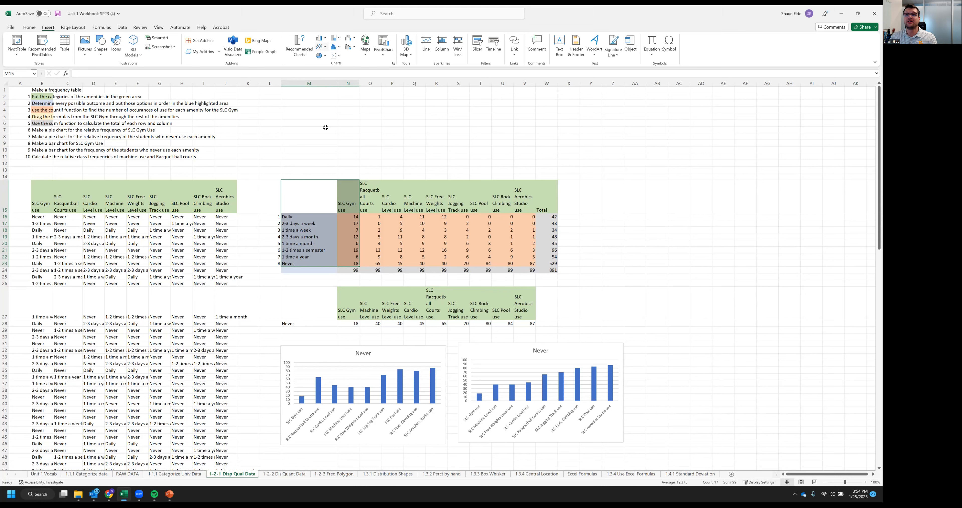
left_click(318, 42)
left_click(323, 62)
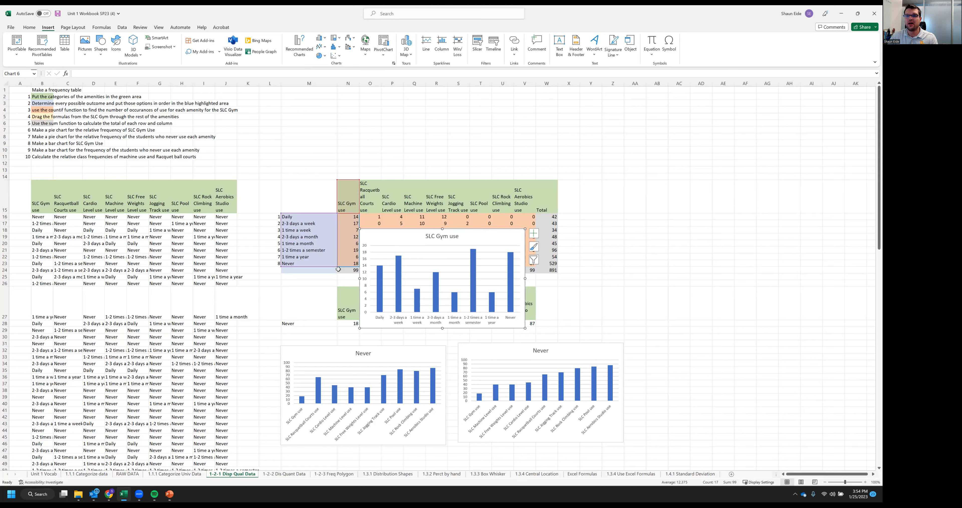
- Extend the SLC Gym use chart's data range to include row 24, and label M24 as Total
left_click_drag(338, 269, 338, 274)
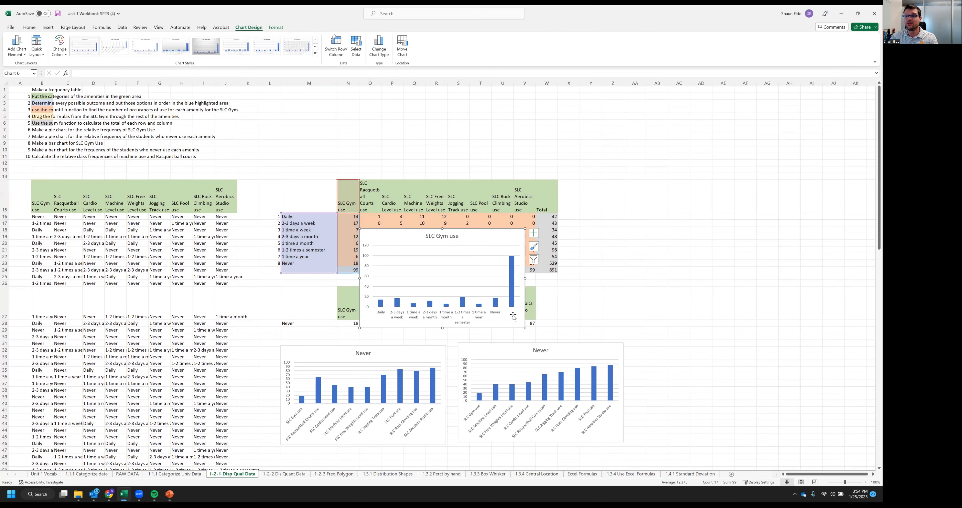
left_click(320, 269)
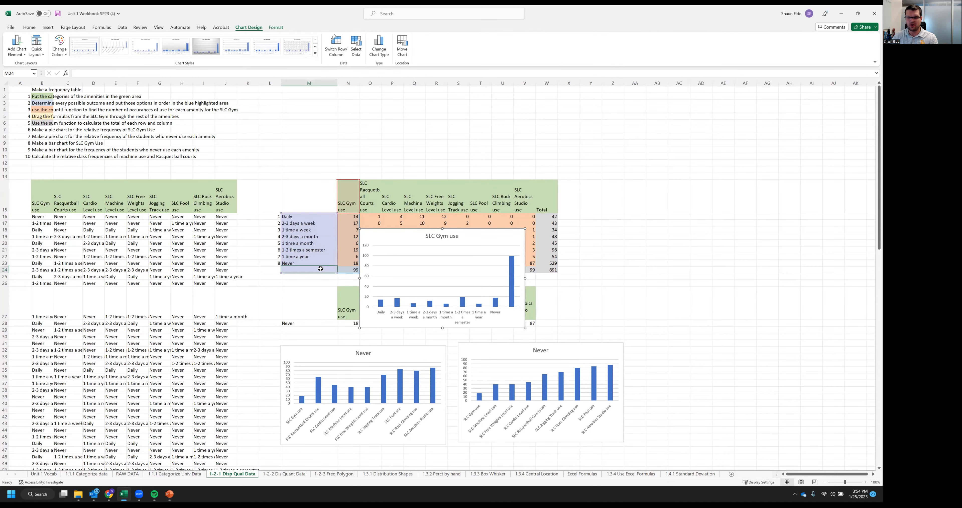
type("Total")
key("Tab")
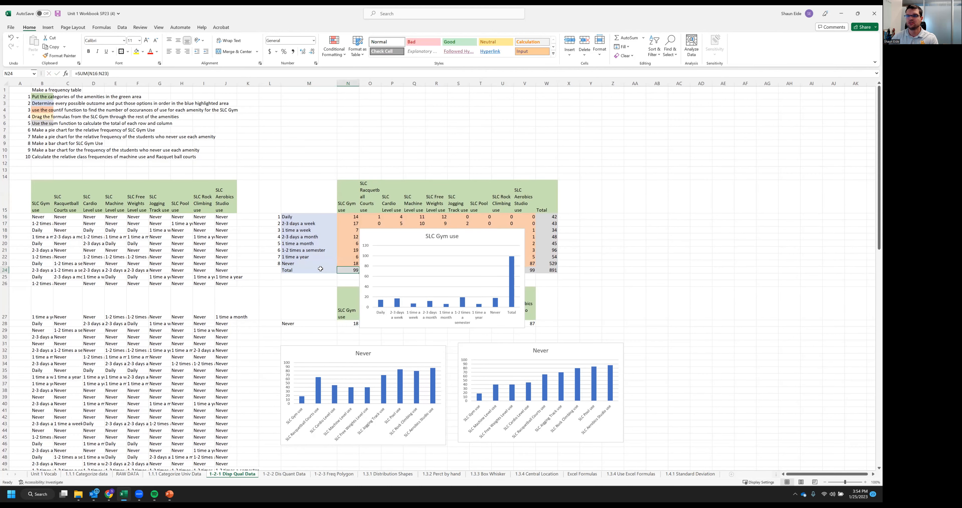
- Shrink the SLC Gym use chart's data range back to exclude the Total row, and place the chart below the first Never chart
left_click(409, 244)
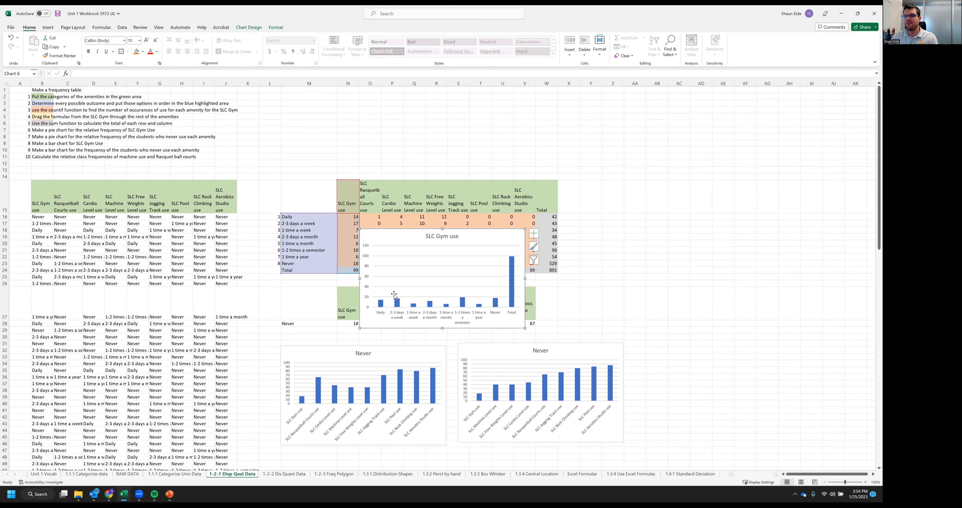
left_click_drag(337, 273, 337, 266)
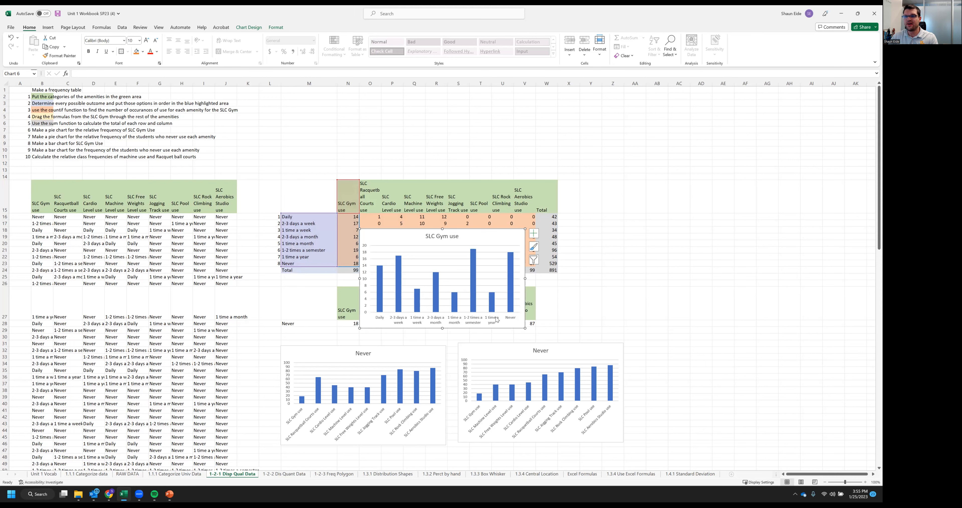
scroll(384, 243, "down", 2)
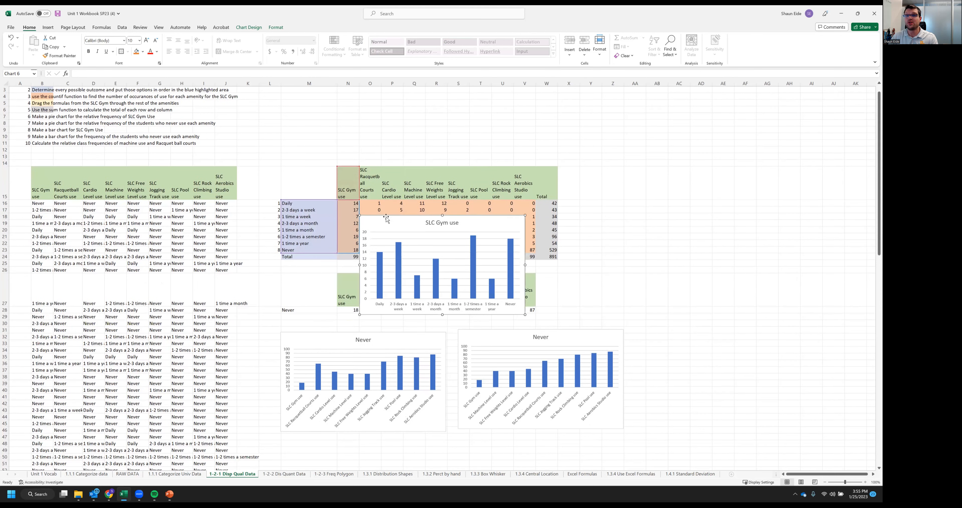
left_click_drag(369, 195, 288, 420)
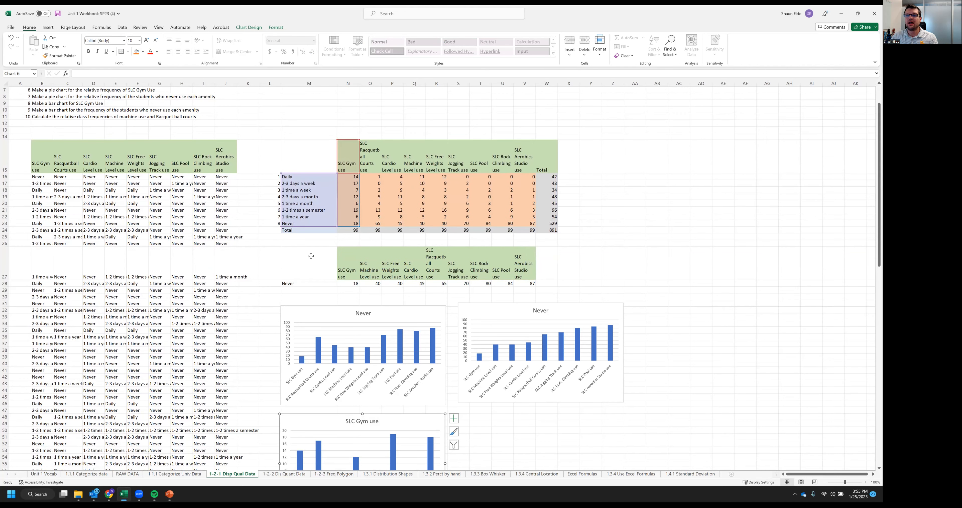
- Insert a 2-D pie chart from the headers and Daily row M15:V16, and place it below the sorted Never chart
left_click(317, 265)
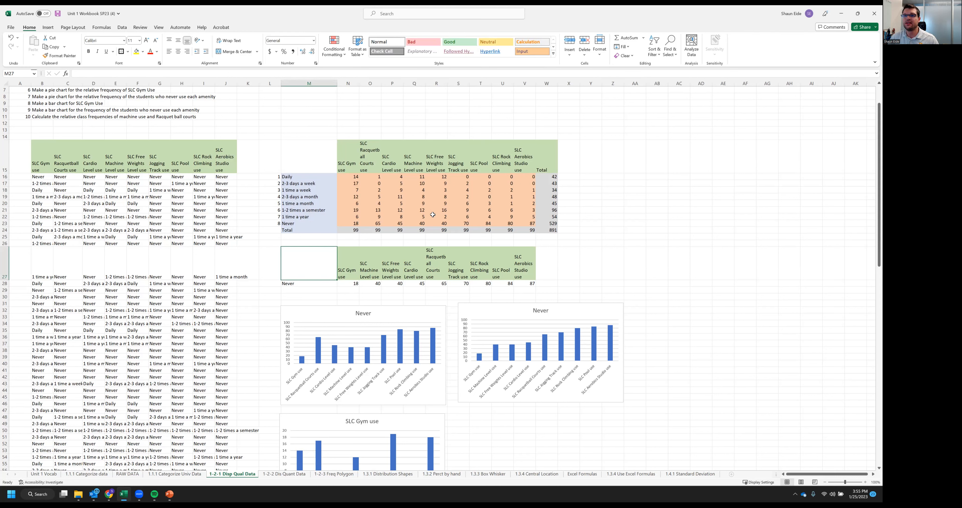
left_click_drag(351, 158, 530, 177)
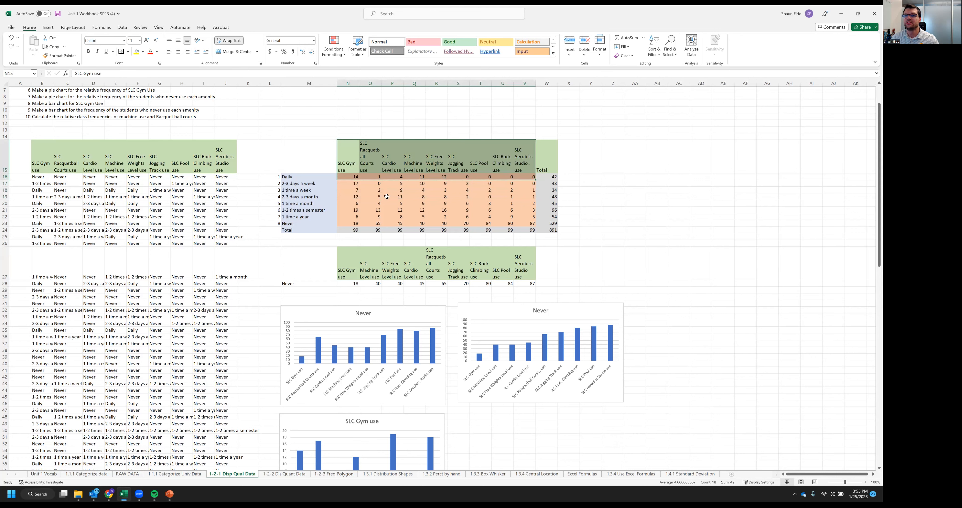
left_click_drag(303, 151, 530, 178)
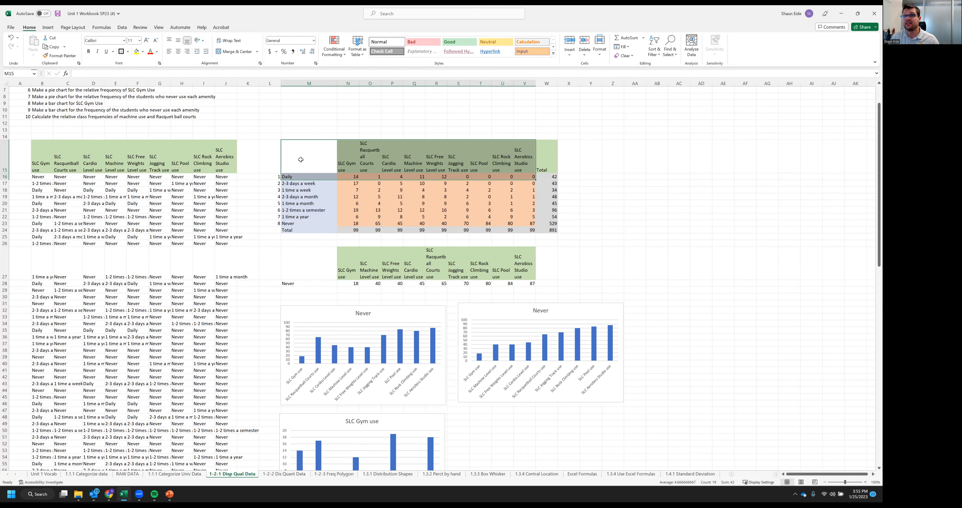
left_click(46, 27)
left_click(320, 56)
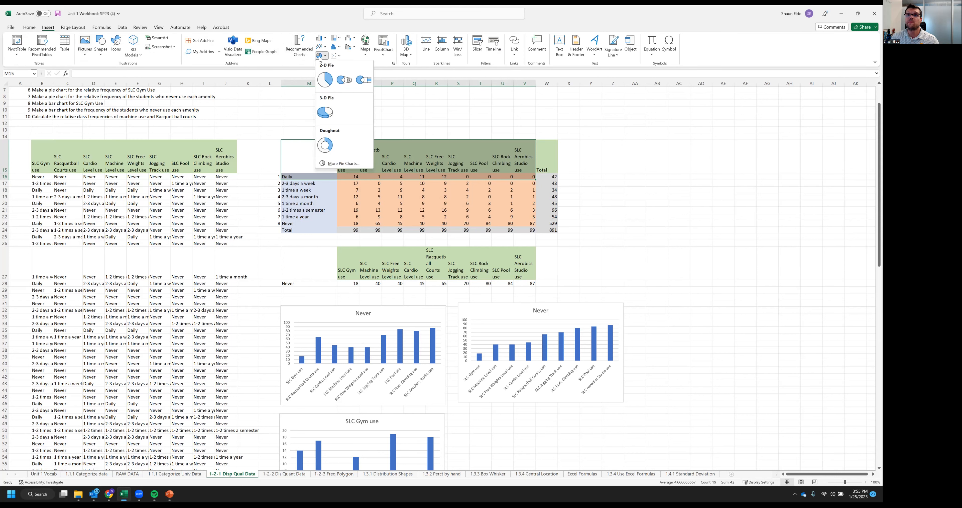
left_click(326, 80)
left_click_drag(388, 278, 489, 415)
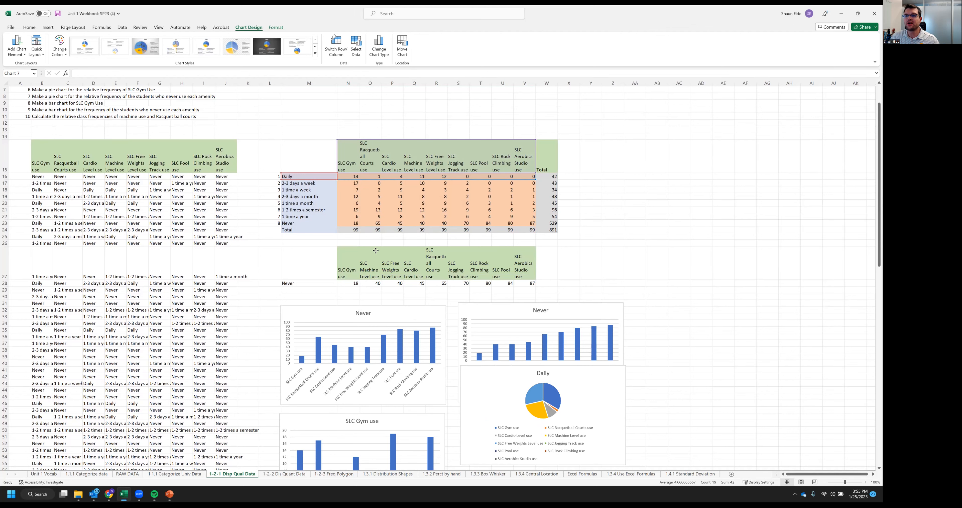
- Undo the last move of the Daily pie chart and add data labels at the outside end of its slices
key("ctrl+z")
left_click_drag(365, 239, 365, 259)
left_click(415, 246)
left_click(363, 254)
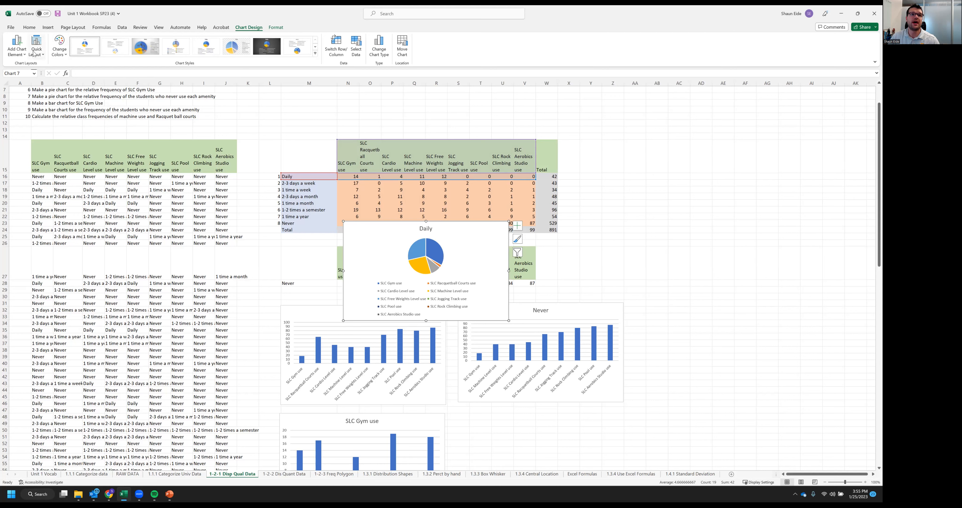
left_click(23, 55)
mouse_move(46, 74)
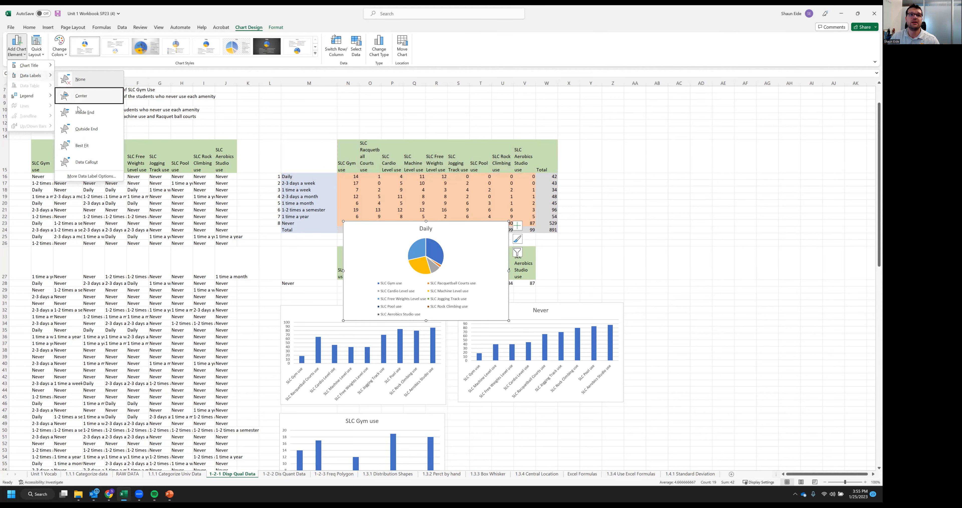
left_click(84, 129)
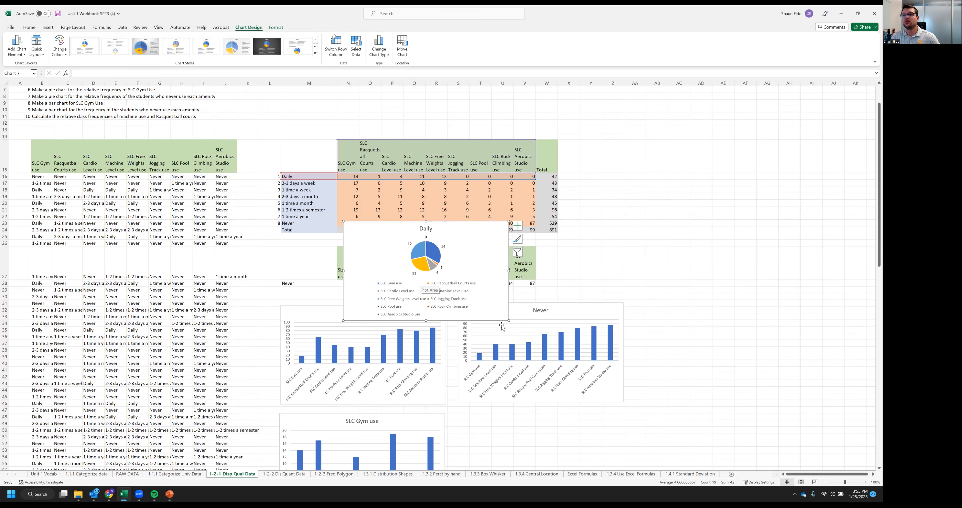
- Enlarge the Daily pie chart and reposition it over the lower part of the frequency table
left_click_drag(509, 320, 598, 401)
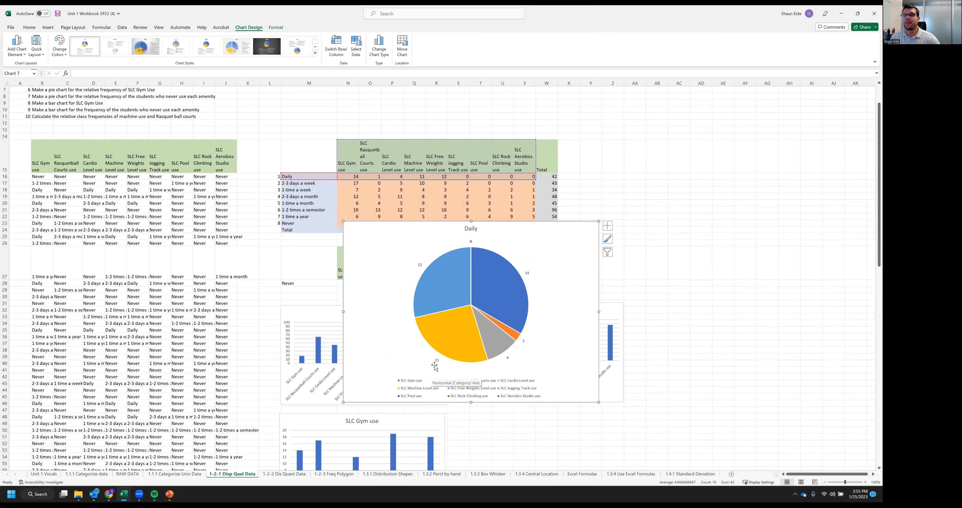
left_click_drag(382, 227, 341, 204)
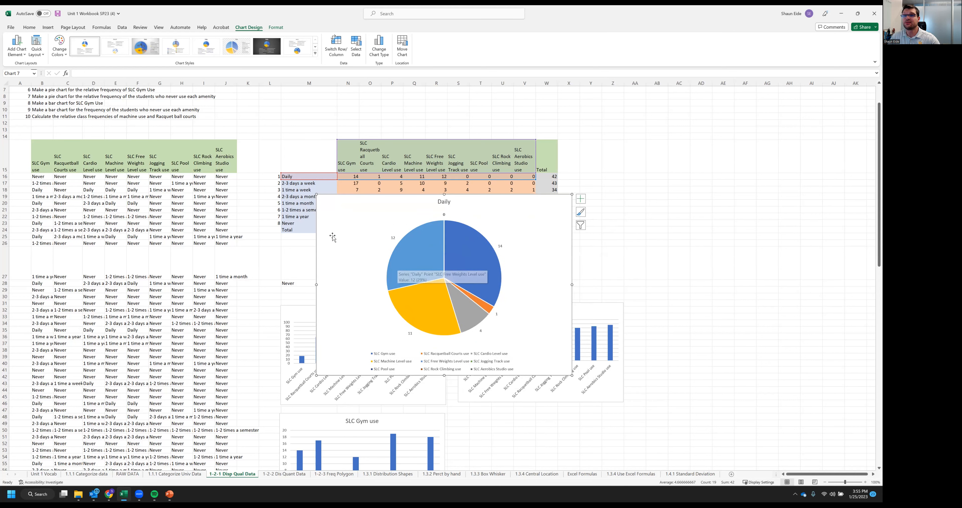
left_click(348, 263)
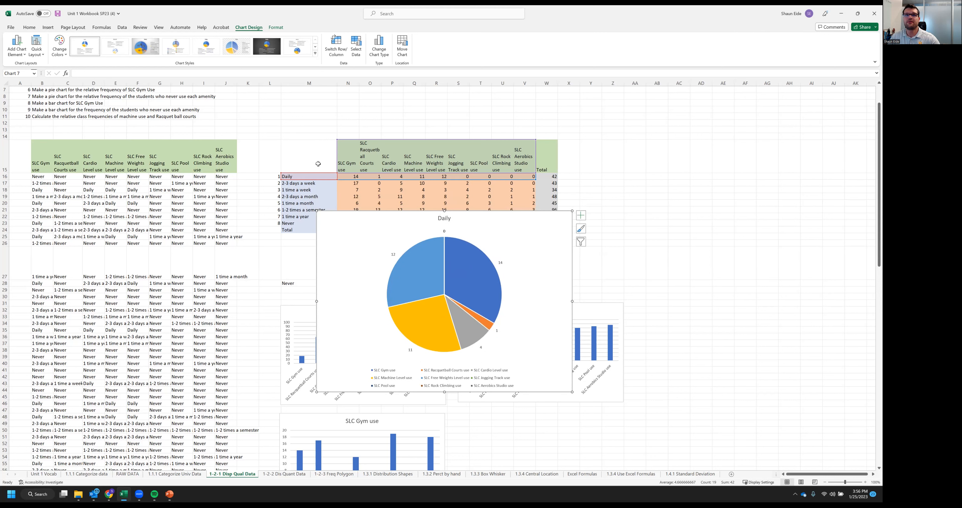
- Show percentages instead of values in the Daily pie chart's data labels, and move the chart just below the frequency table
left_click(389, 255)
double_click(391, 254)
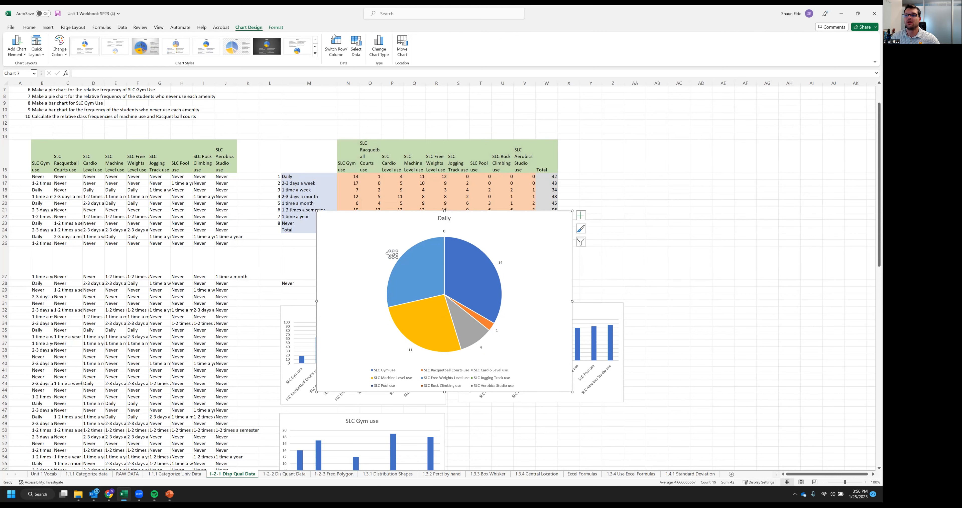
left_click(392, 253)
left_click(807, 110)
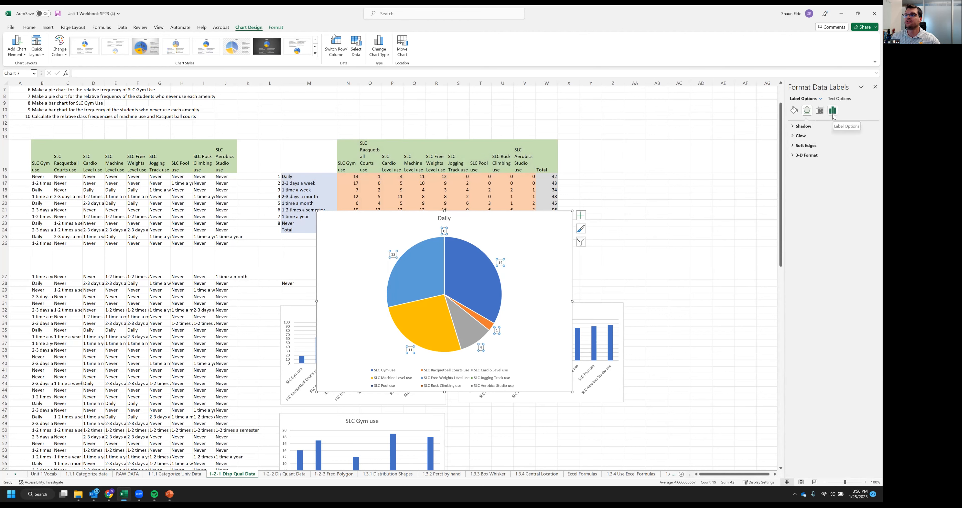
left_click(834, 115)
left_click(795, 127)
left_click(802, 169)
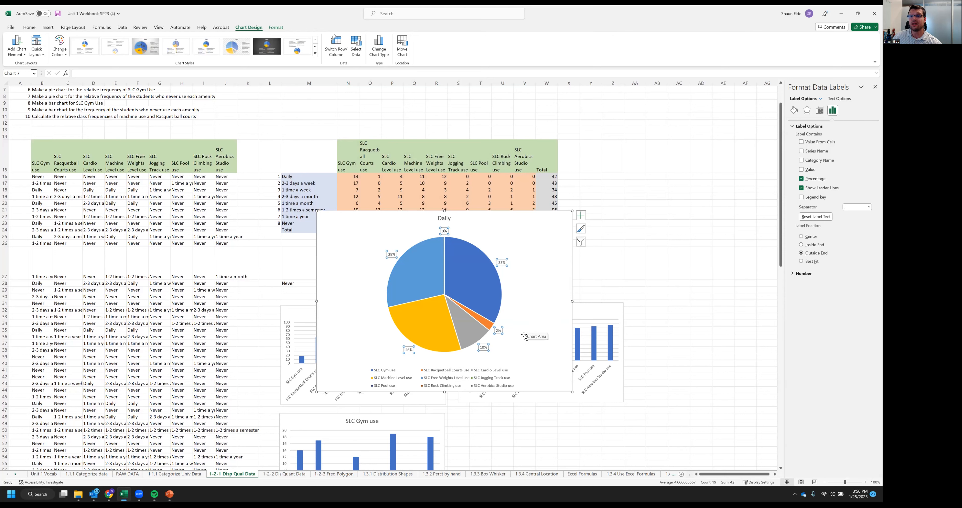
left_click(544, 233)
left_click_drag(465, 213, 470, 245)
- Examine the Daily row's amenity counts in N16:V16 and its total in W16 against the pie chart's percentages
mouse_move(351, 176)
left_mouse_down()
mouse_move(544, 176)
mouse_move(352, 178)
left_mouse_up()
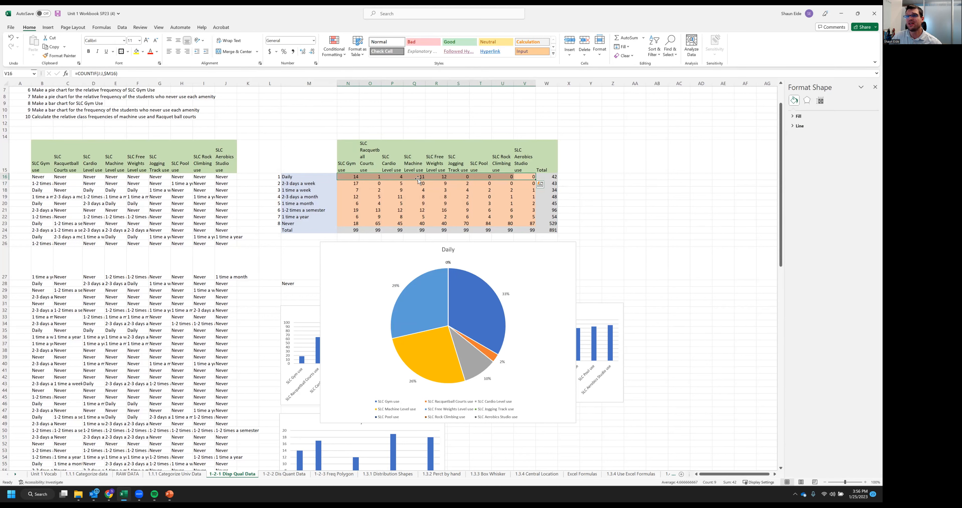
left_click(418, 179)
left_click(442, 177)
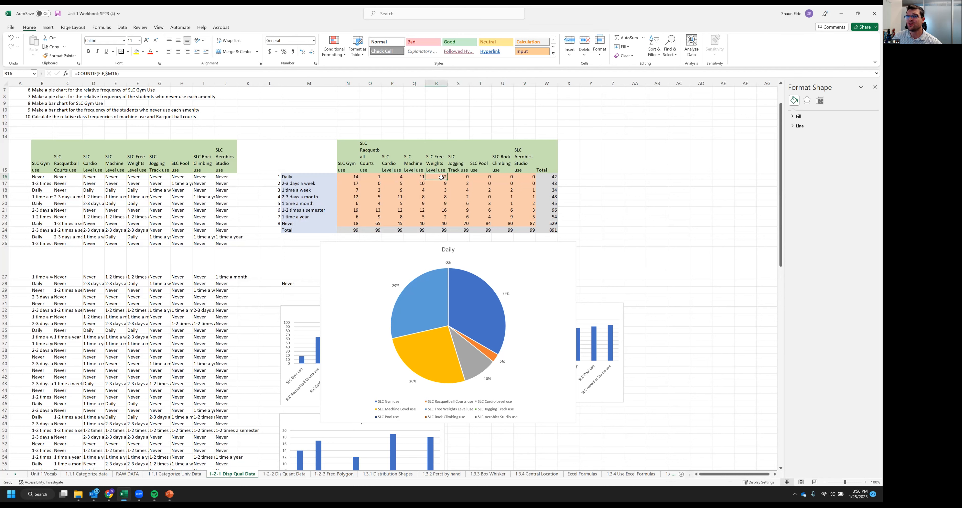
left_click_drag(345, 176, 534, 177)
left_click(549, 176)
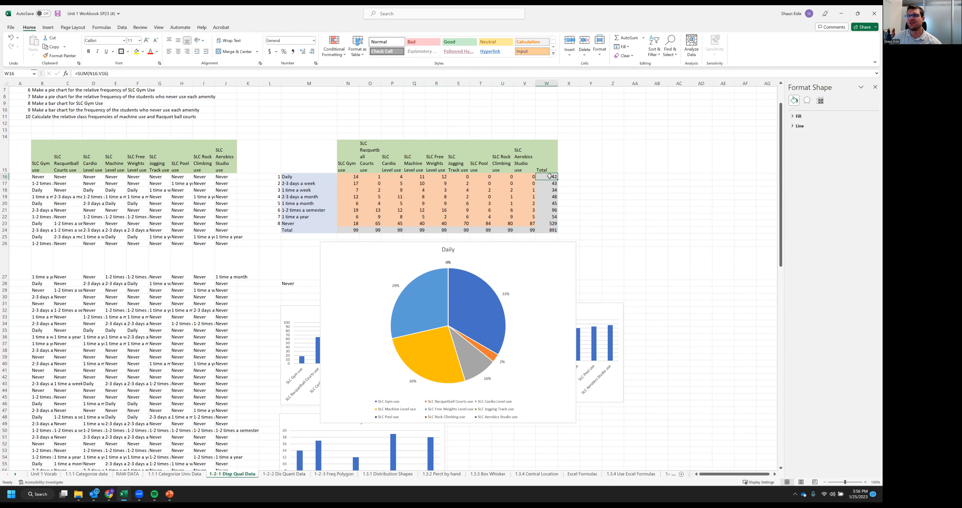
mouse_move(344, 177)
left_mouse_down()
mouse_move(547, 177)
mouse_move(337, 177)
left_mouse_up()
left_click(545, 177)
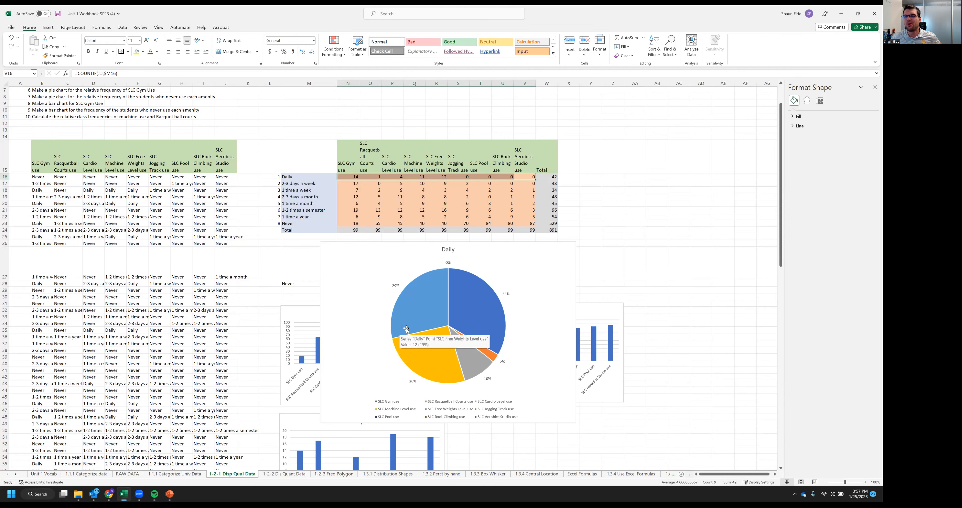
left_click(526, 263)
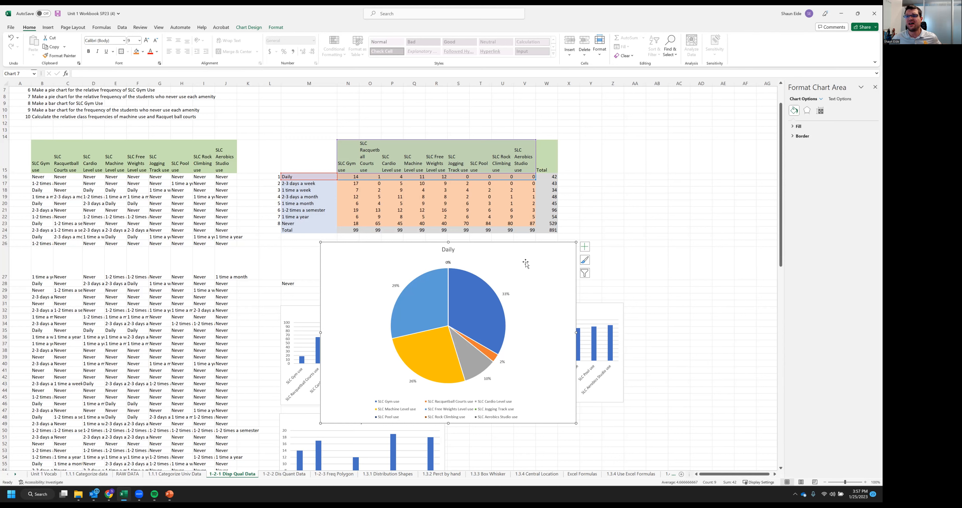
left_click(437, 178)
left_click(419, 176)
left_click(443, 177)
left_click(349, 176)
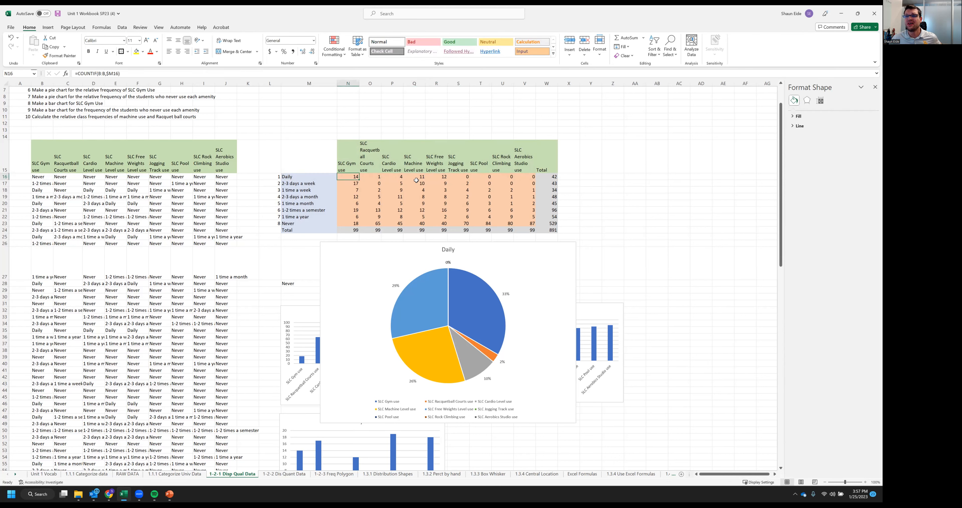
left_click_drag(430, 178, 350, 179)
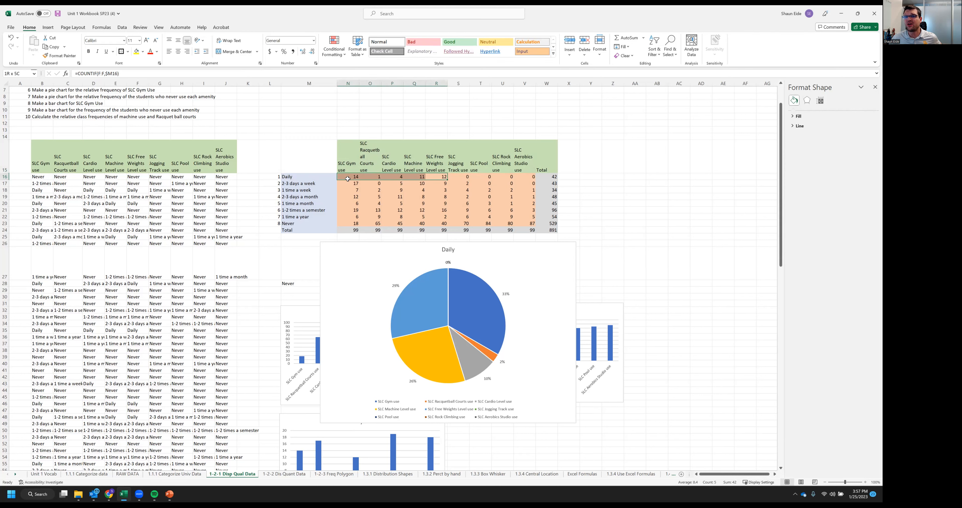
- Delete the Daily pie chart
left_click(376, 248)
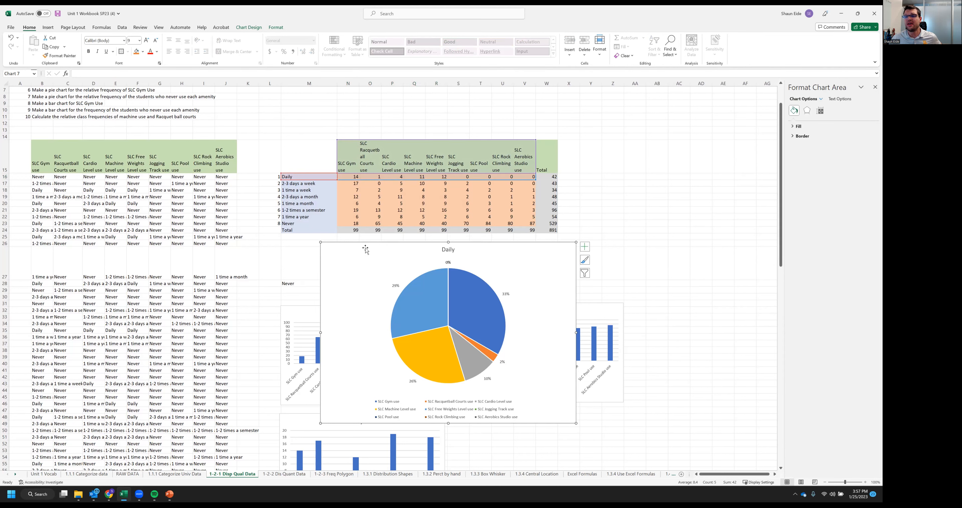
mouse_move(426, 309)
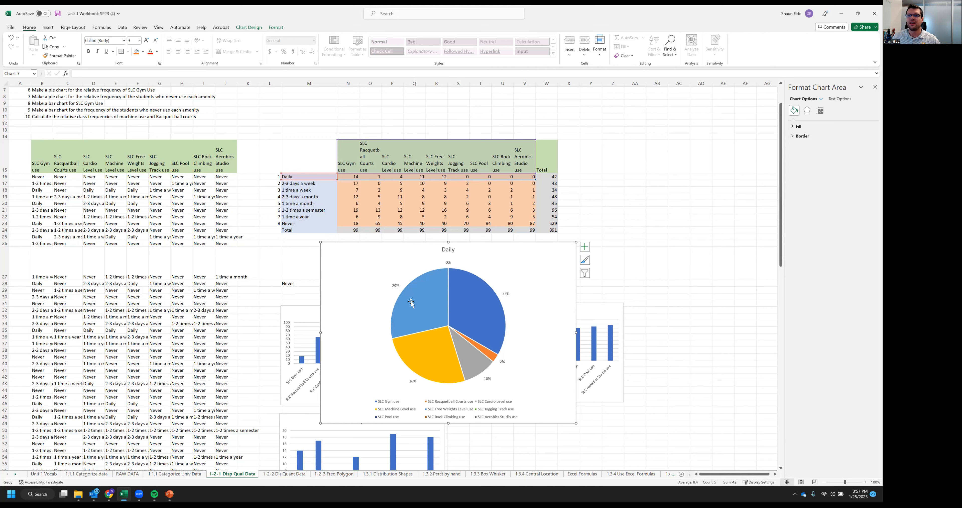
key("Delete")
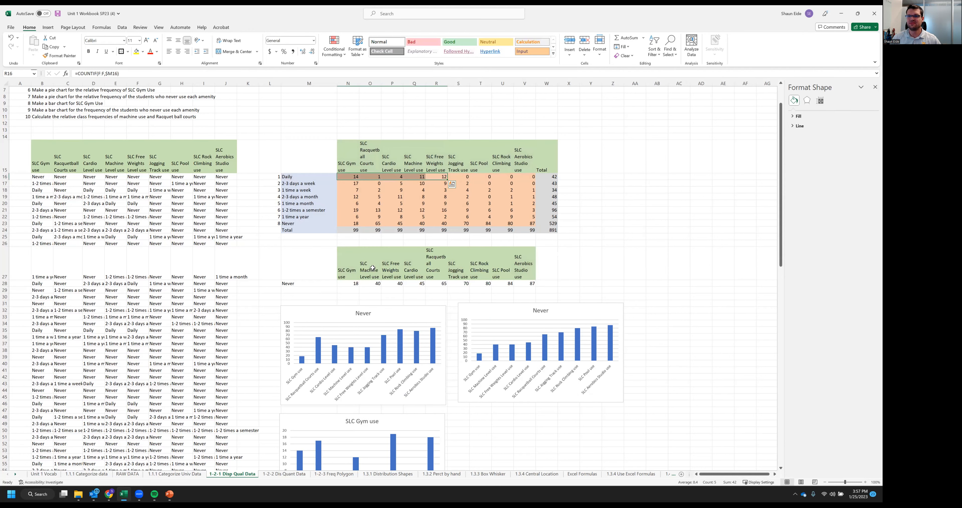
- Insert a 2-D pie chart of SLC Gym use from M15:N23
left_click_drag(346, 164, 307, 224)
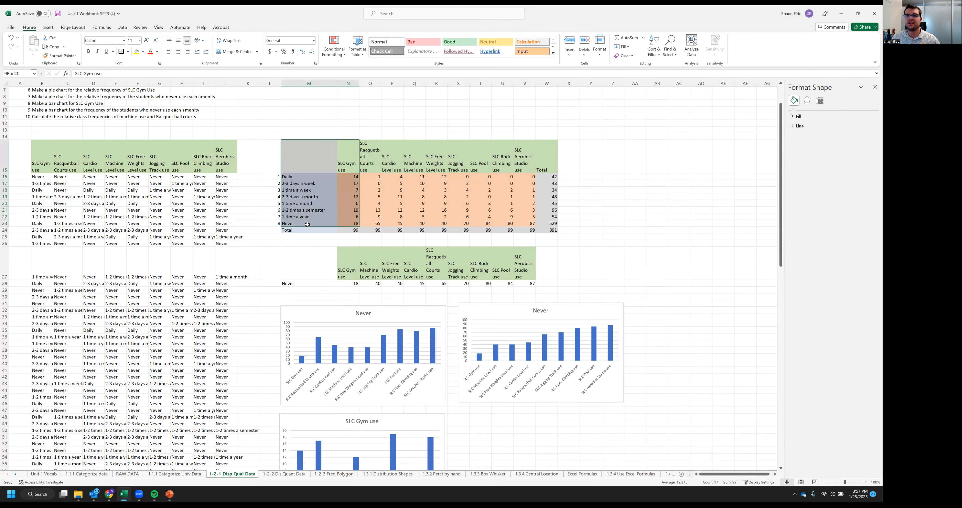
left_click(48, 27)
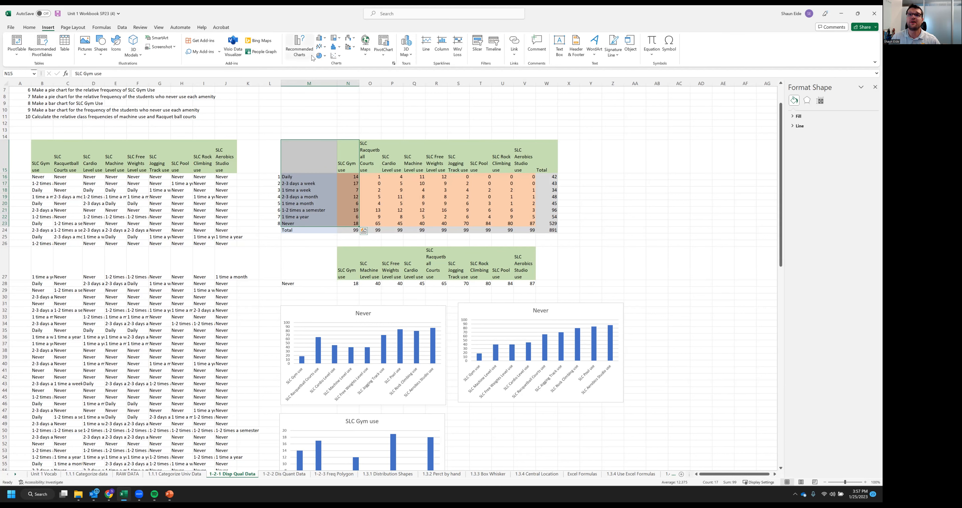
left_click(320, 56)
left_click(324, 80)
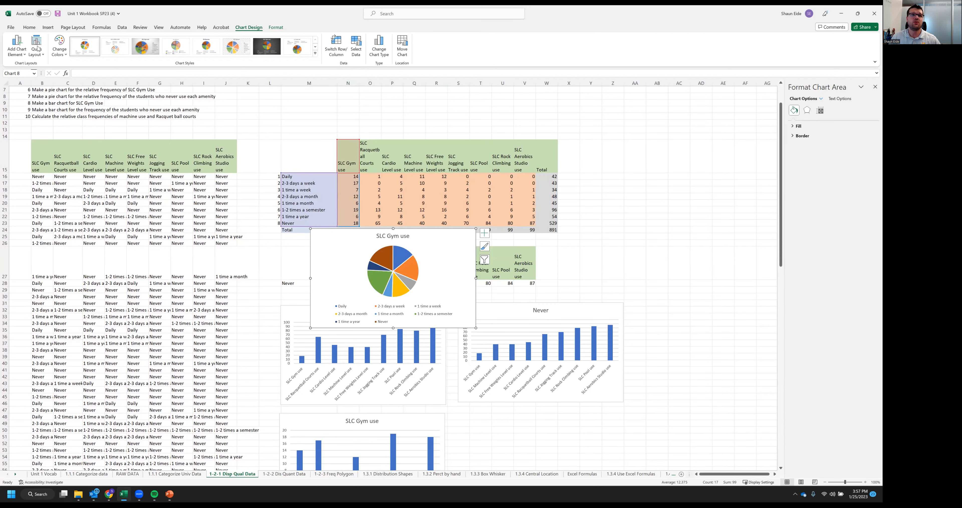
- Add outside-end data labels to the SLC Gym use pie chart, showing percentages instead of values
left_click(17, 45)
mouse_move(30, 78)
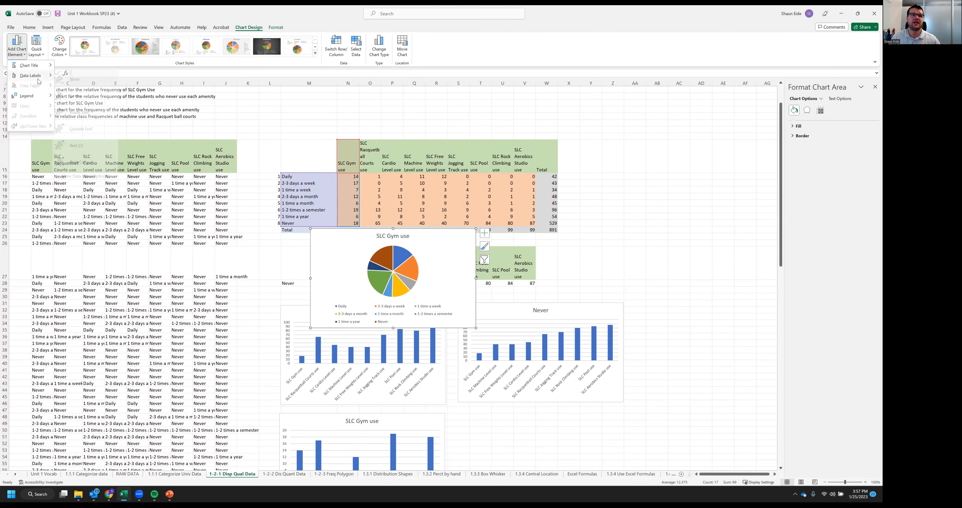
left_click(80, 135)
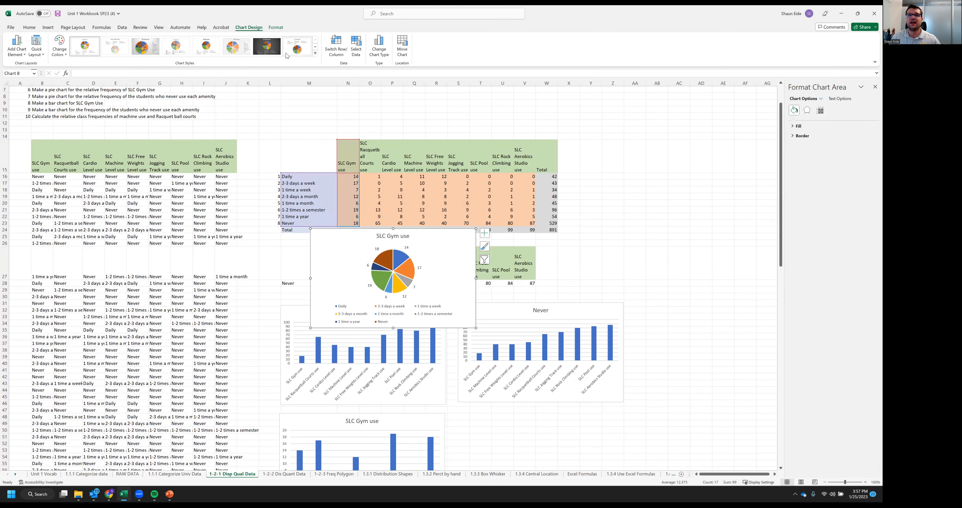
left_click(377, 250)
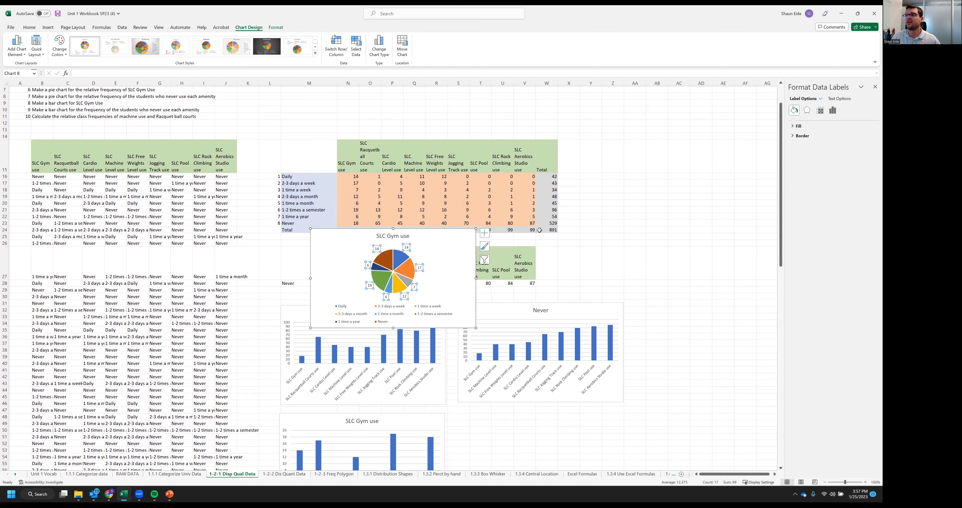
left_click(836, 112)
left_click(801, 179)
left_click(801, 169)
- Enlarge the SLC Gym use pie chart and place it below the sorted Never chart, beside the SLC Gym use column chart
left_click_drag(476, 328, 540, 386)
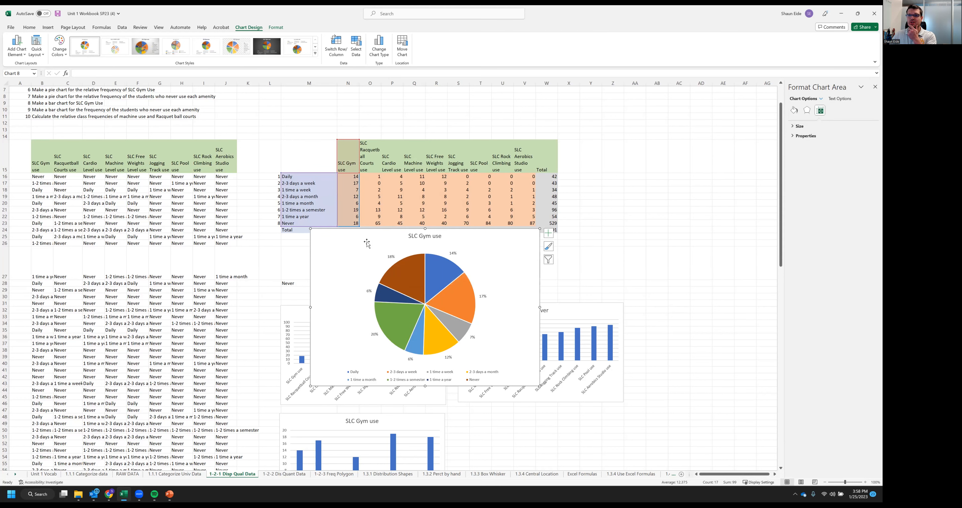
scroll(359, 239, "down", 2)
left_click_drag(357, 237, 587, 404)
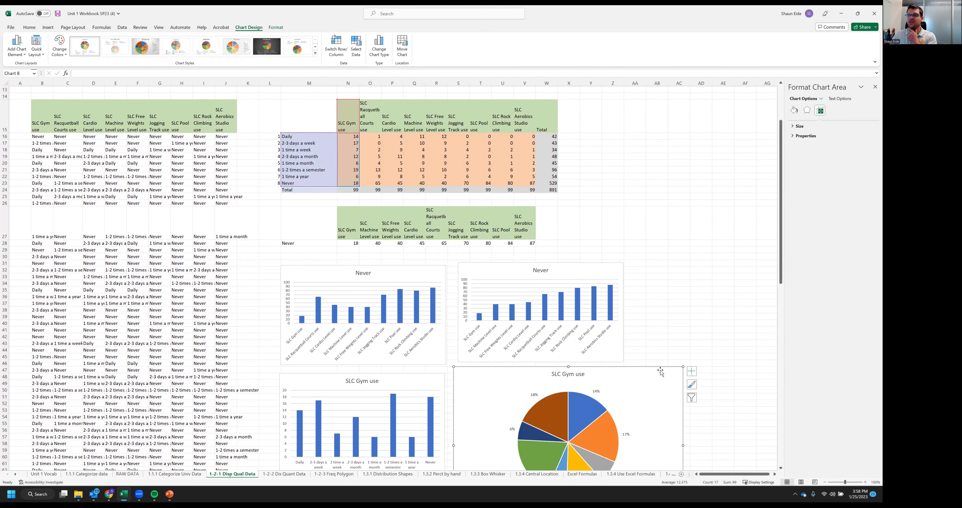
left_click_drag(634, 387, 626, 390)
left_click_drag(480, 394, 484, 376)
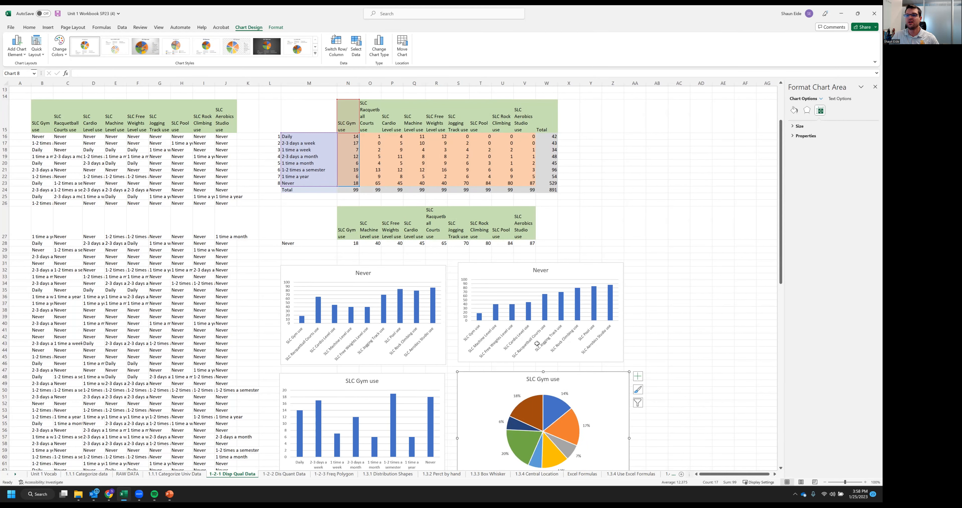
- Sort M16:N23 by the SLC Gym use counts from smallest to largest, and check the reordered charts
scroll(538, 344, "down", 1)
left_click(354, 114)
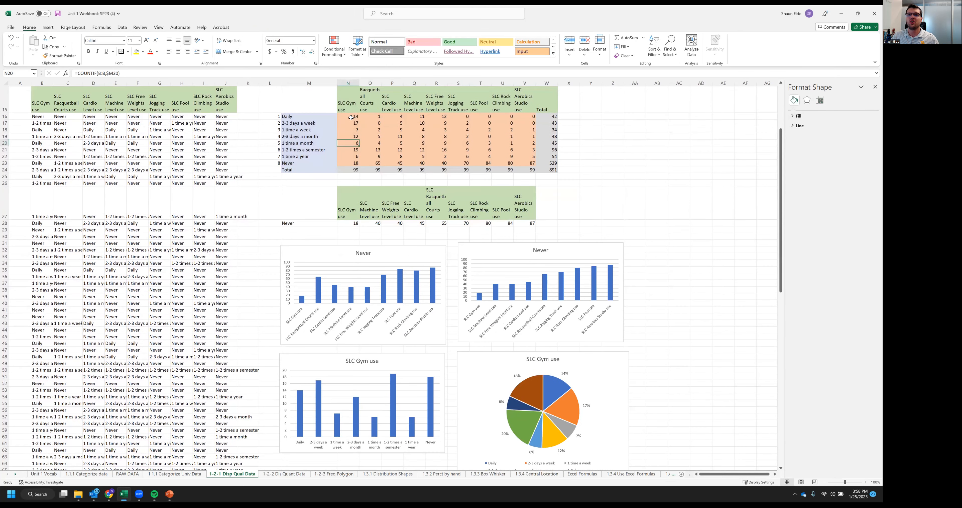
left_click_drag(355, 115, 319, 163)
right_click(348, 135)
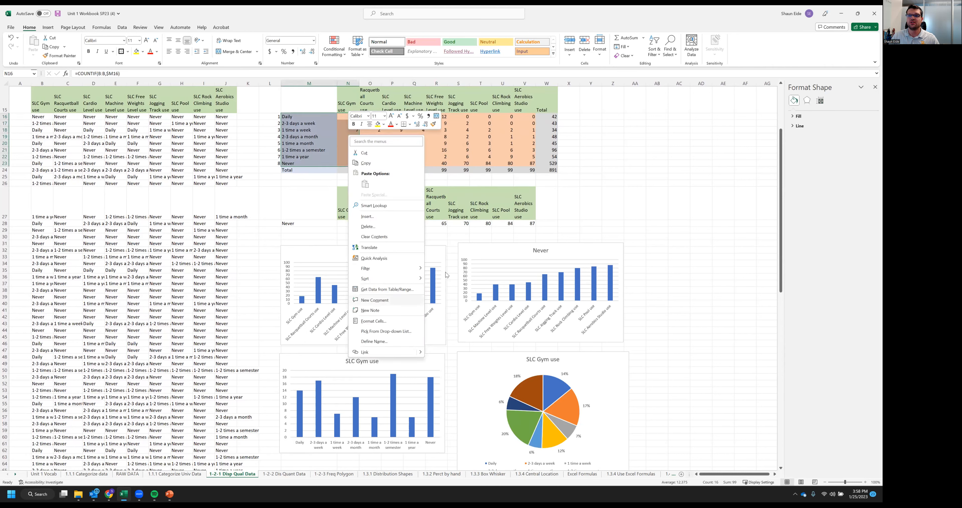
mouse_move(421, 278)
left_click(459, 278)
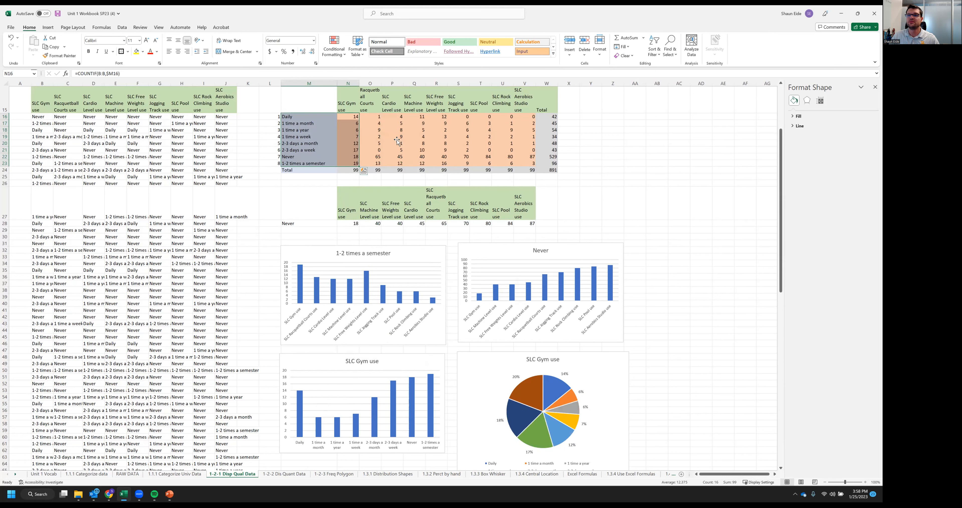
left_click(392, 143)
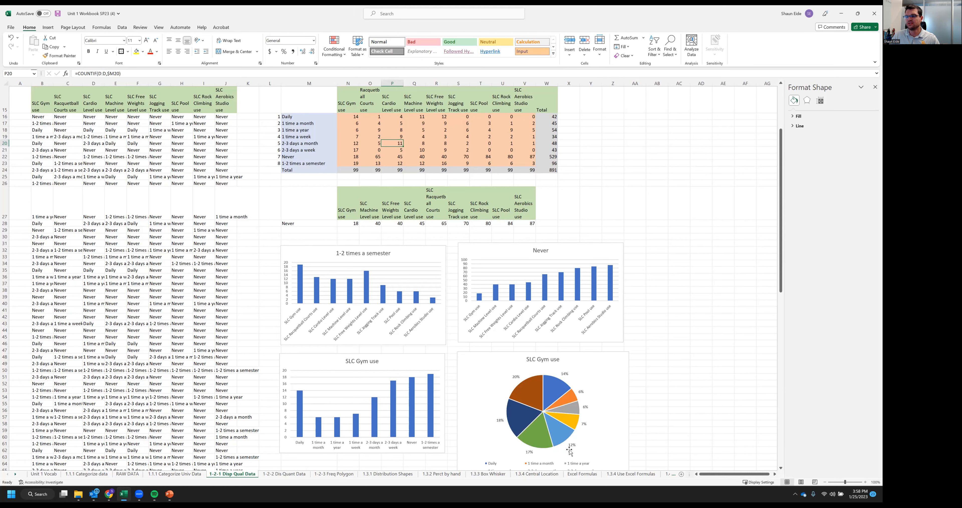
scroll(535, 389, "down", 1)
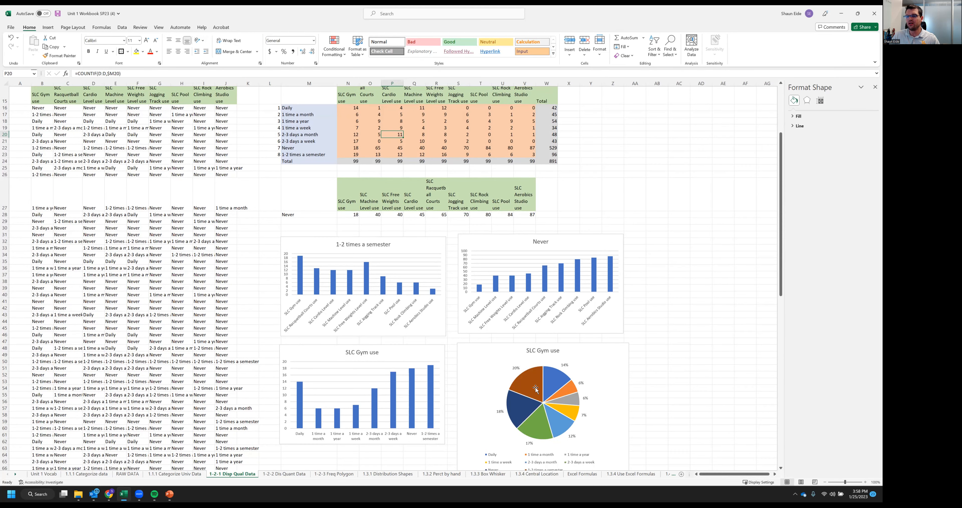
scroll(509, 417, "down", 2)
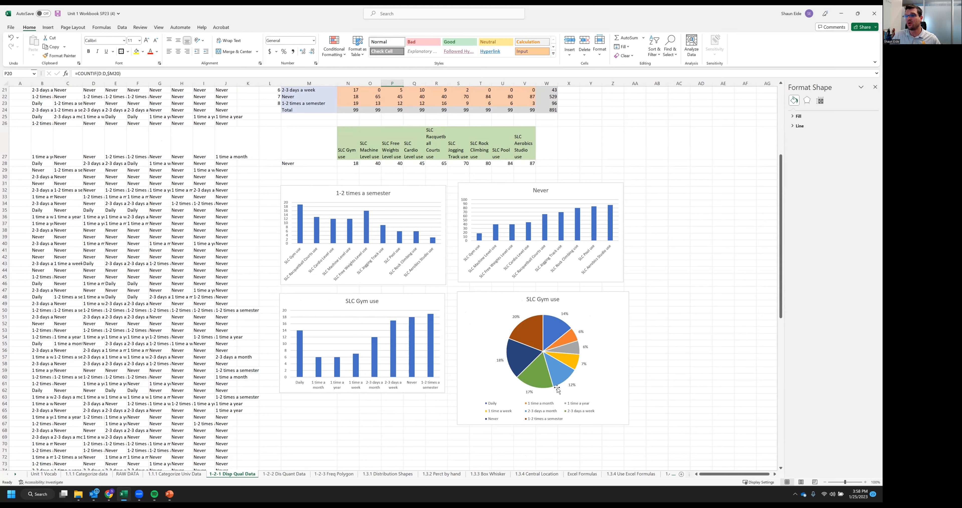
mouse_move(539, 380)
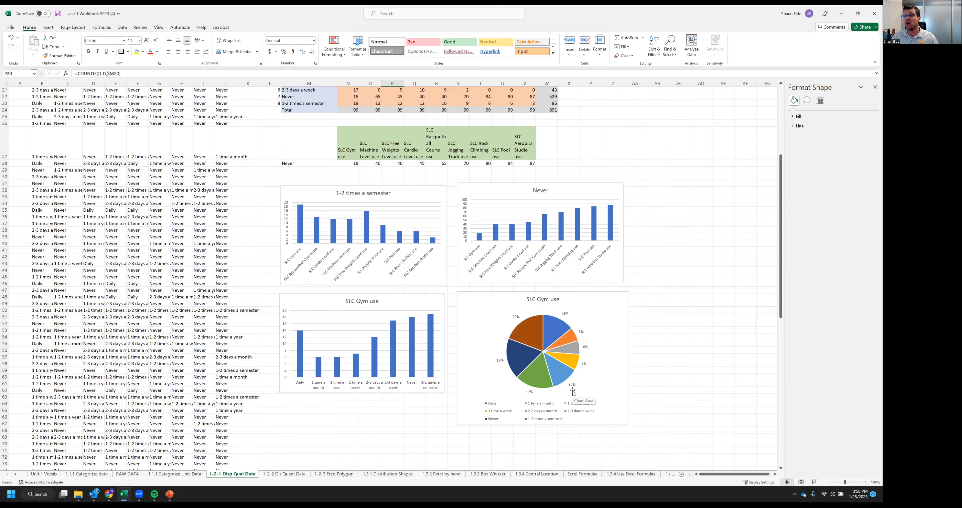
- Retitle the pie chart "SLC Gym use (Relative Frequency)"
left_click(534, 301)
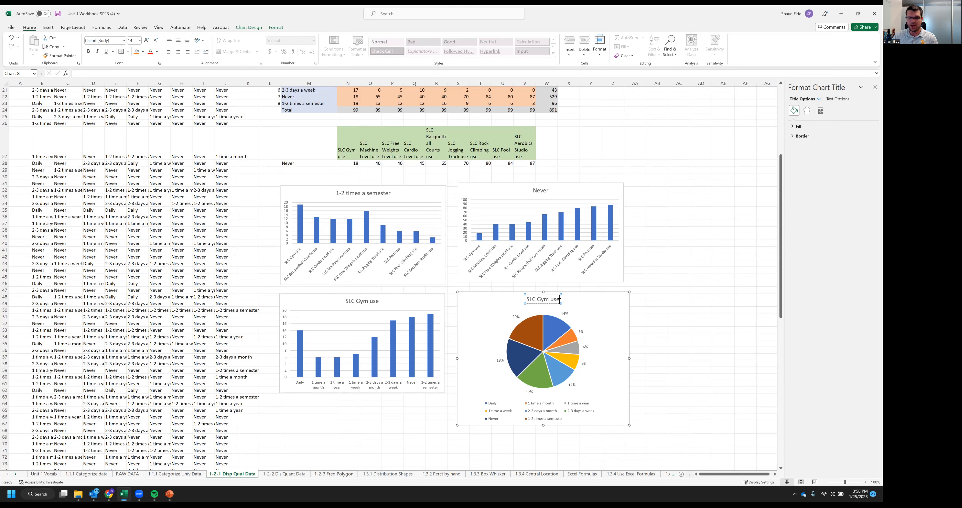
type("(Relative Frequency)")
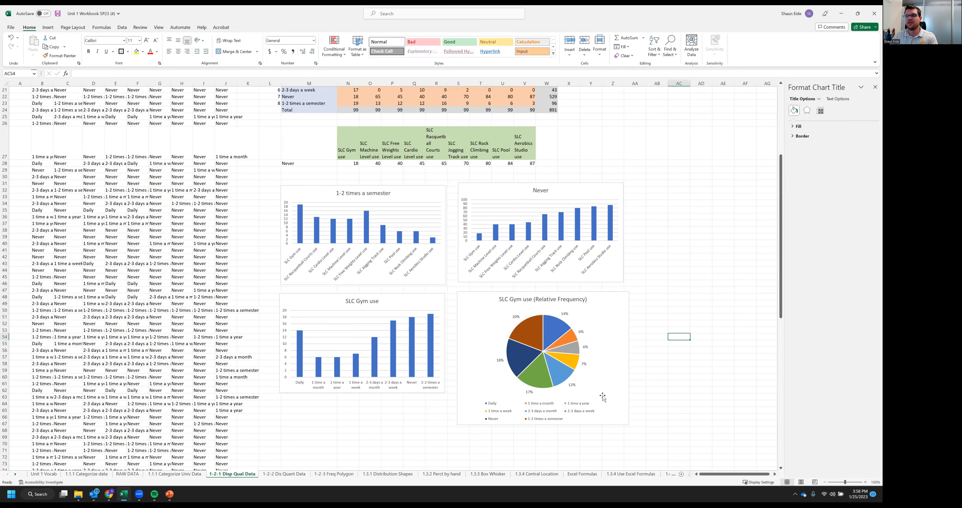
- Copy the whole frequency table M15:W24 and paste the copy starting at cell Z15
scroll(475, 353, "up", 1)
scroll(444, 246, "up", 2)
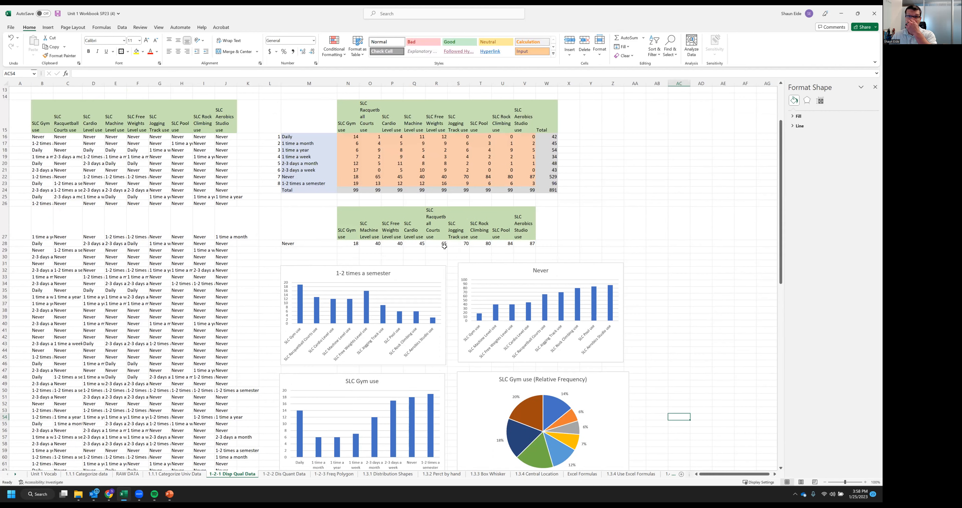
left_click_drag(308, 117, 347, 120)
left_click_drag(584, 165, 545, 191)
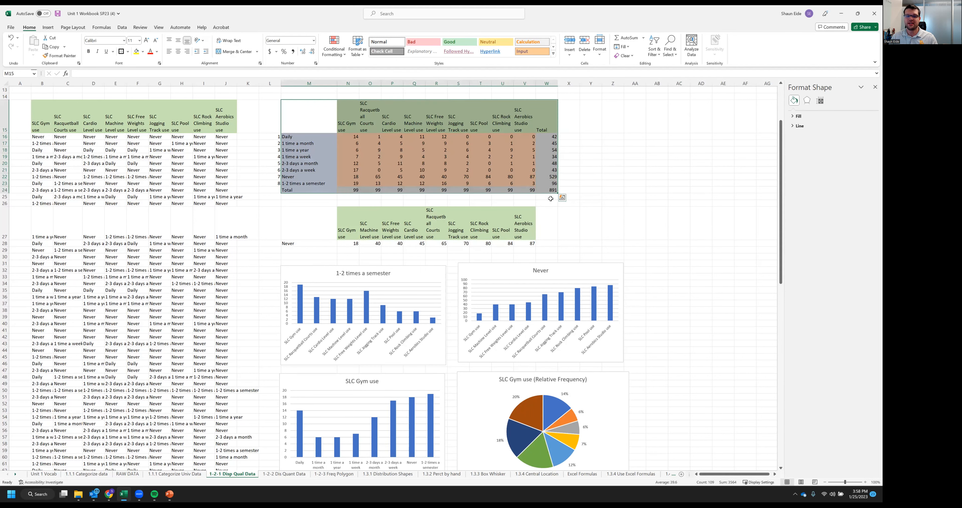
key("ctrl+c")
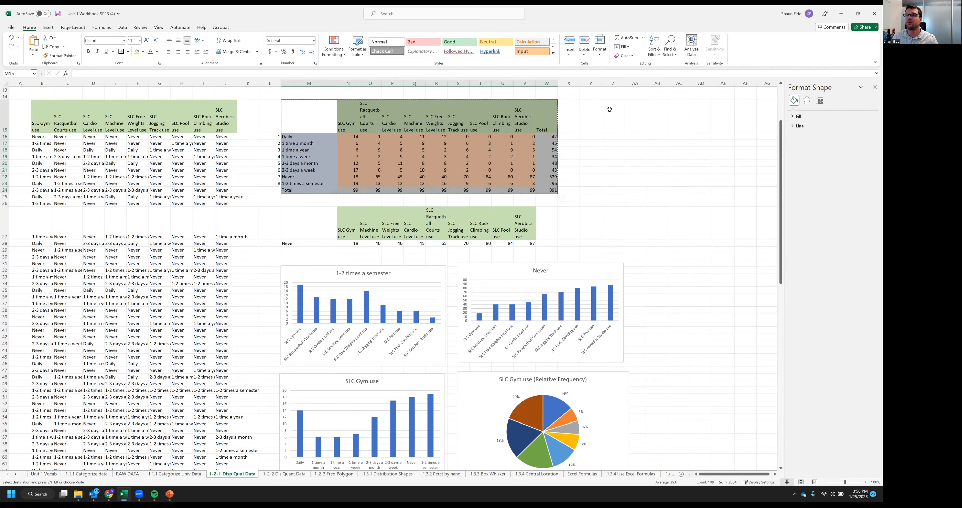
left_click(609, 109)
key("ctrl+v")
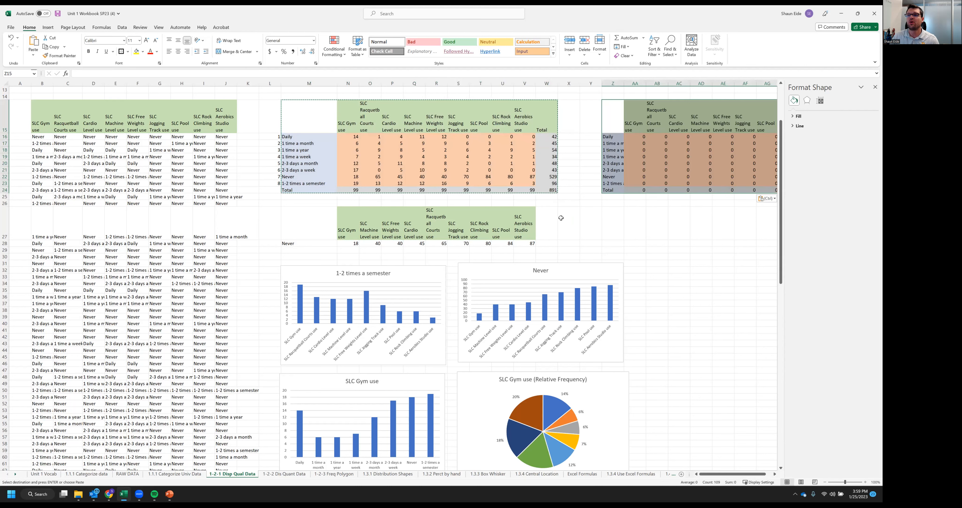
- Merge and centre cells above the original table and enter the heading "Frequency Table"
left_click(561, 217)
scroll(561, 218, "right", 3)
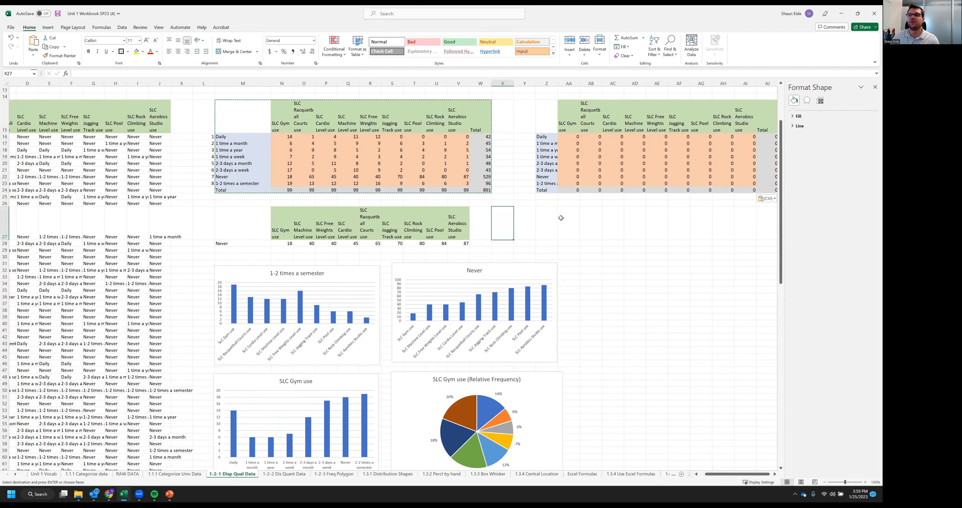
scroll(496, 139, "right", 3)
left_click_drag(255, 96, 334, 95)
left_click(227, 47)
type("Frequency Table")
key("Tab")
- Merge and centre AC14:AH14 above the copied table and enter the heading "Relative Frequency Table"
left_click_drag(547, 95, 652, 102)
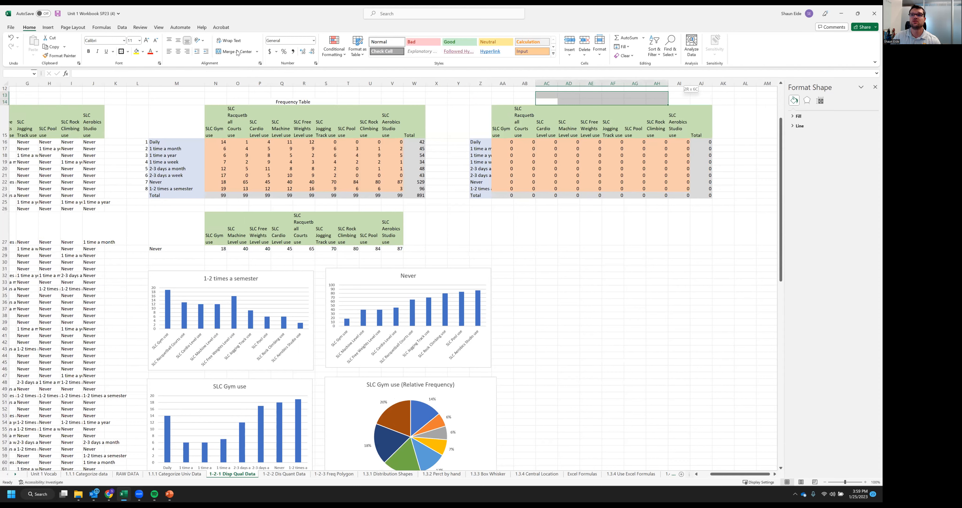
key("alt+h")
type("mcRe")
type("lative Freq")
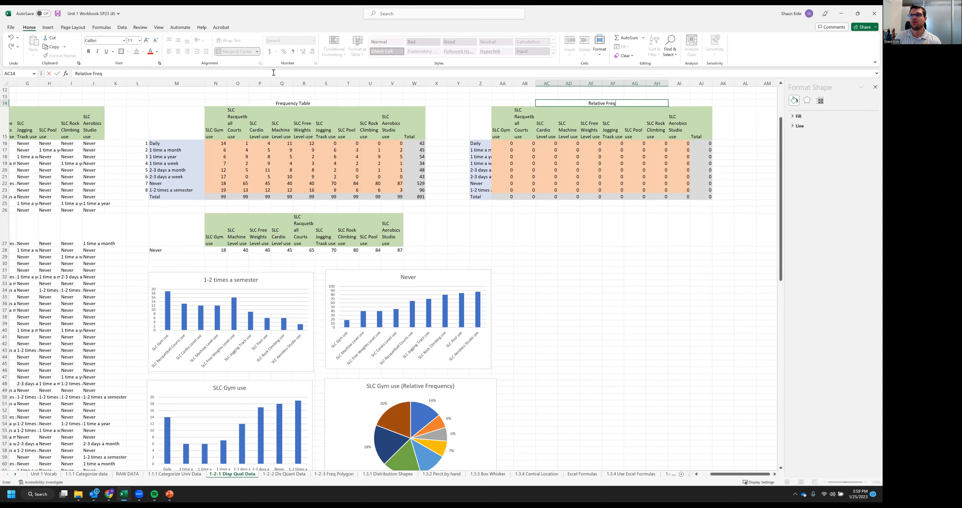
type("uency Table")
key("Tab")
- Clear the copied contents of AA16:AJ24 in the relative frequency table
left_click_drag(489, 145, 693, 202)
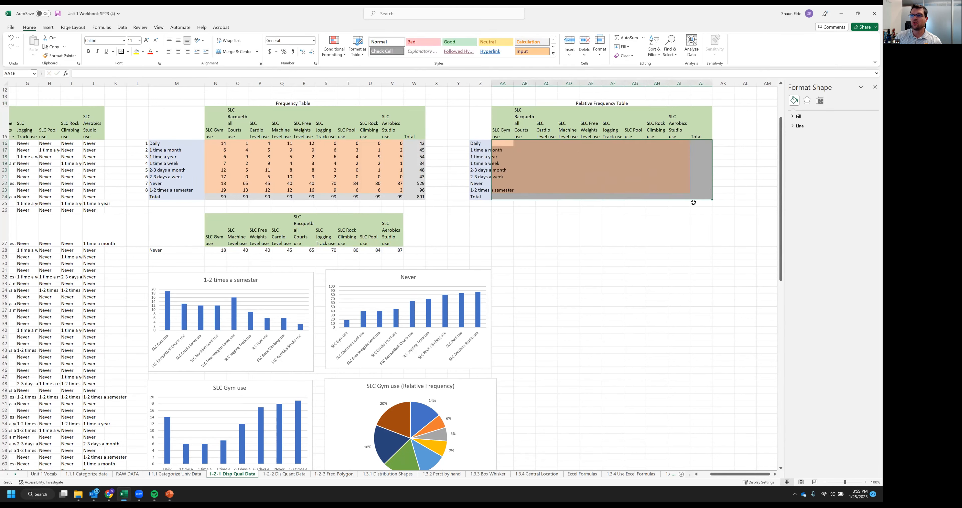
left_click(552, 287)
left_click(530, 183)
- Enter =N16/N24 in AA16 to divide the Daily SLC Gym count by its column total
left_click(500, 146)
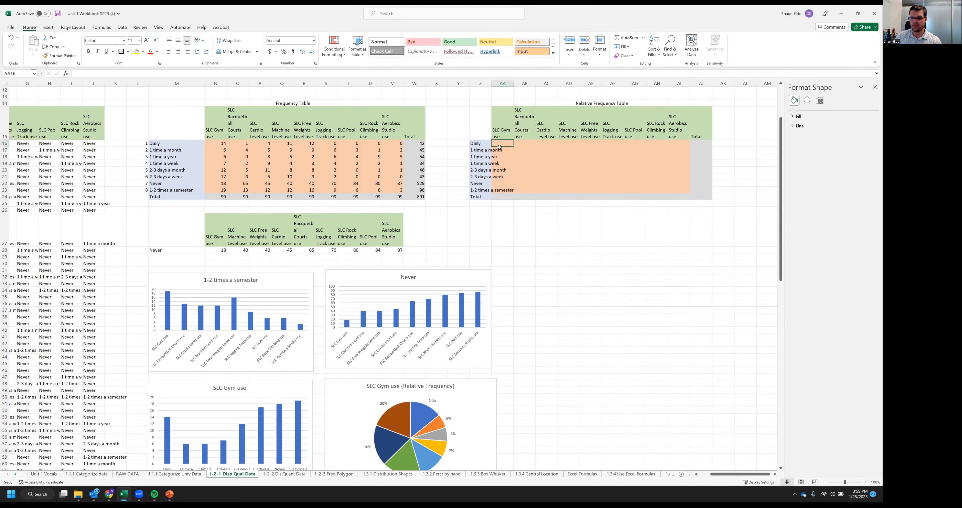
type("=")
left_click(216, 144)
scroll(226, 158, "right", 1)
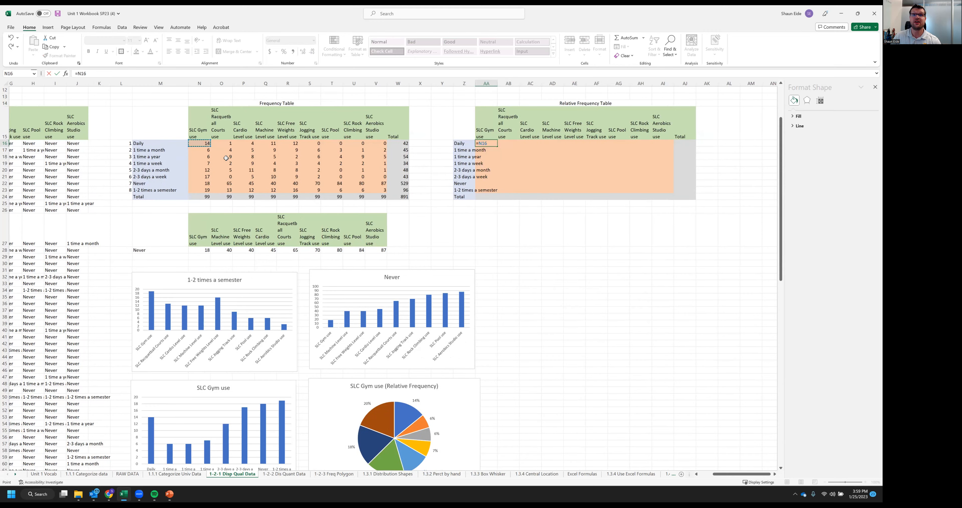
scroll(426, 205, "left", 3)
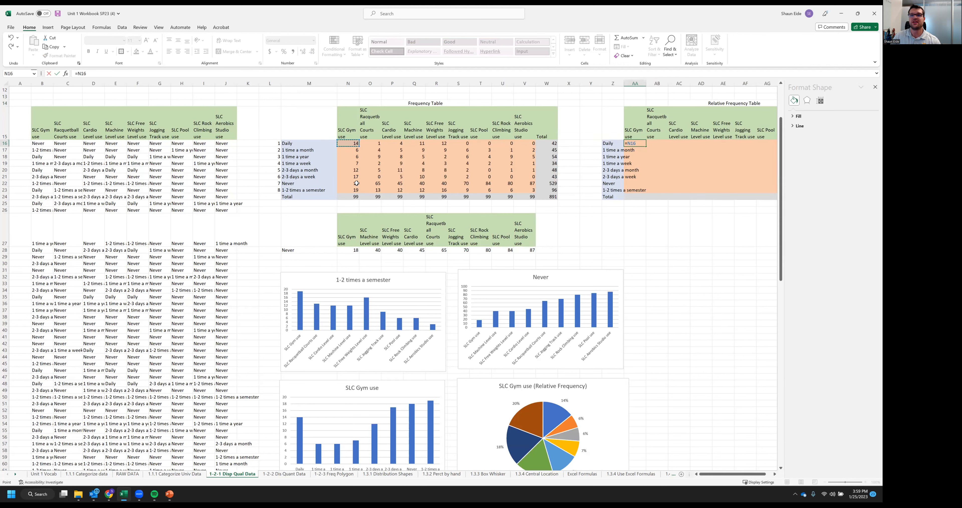
type("/")
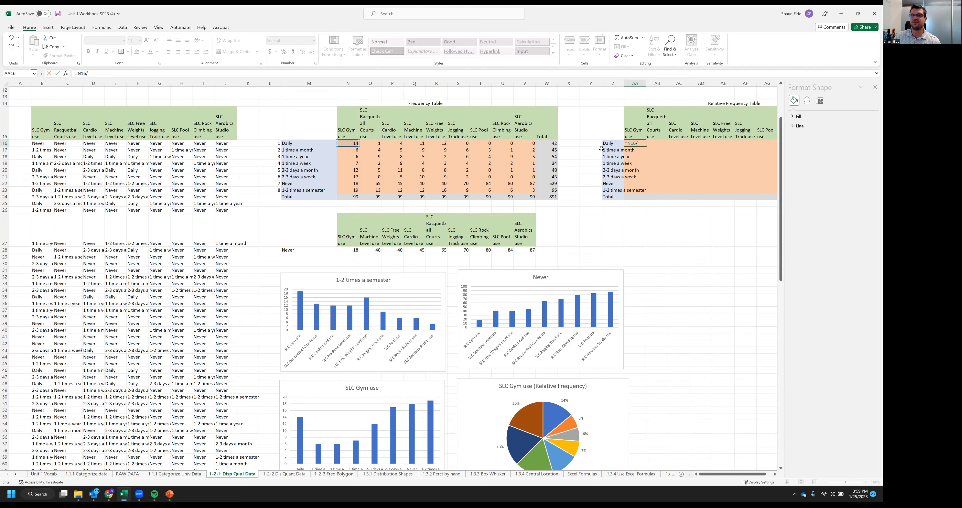
left_click(356, 197)
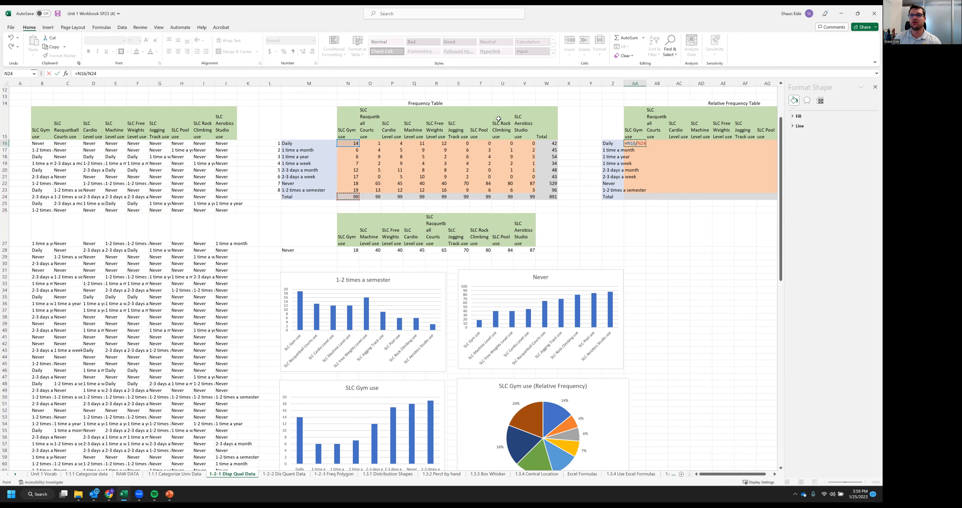
key("Return")
- Format the relative frequency in AA16 as Percentage
left_click(635, 143)
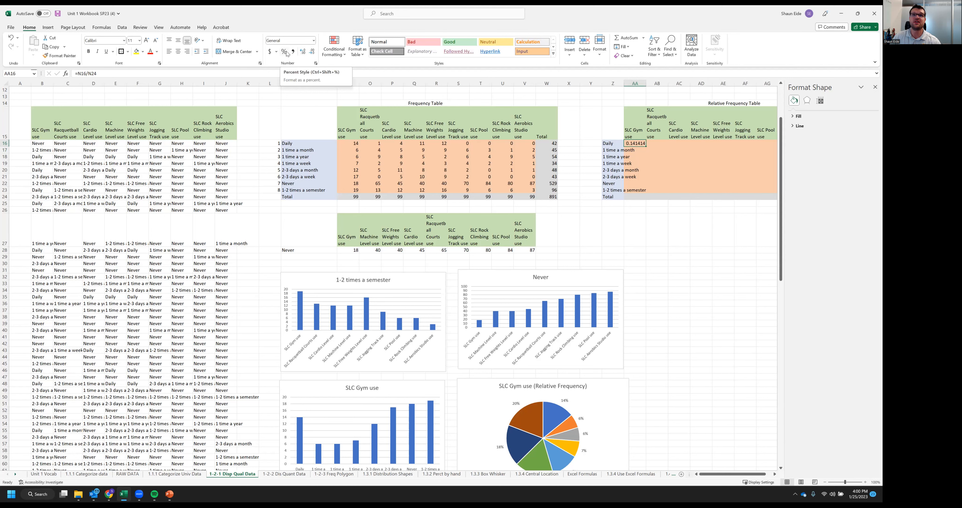
left_click(313, 40)
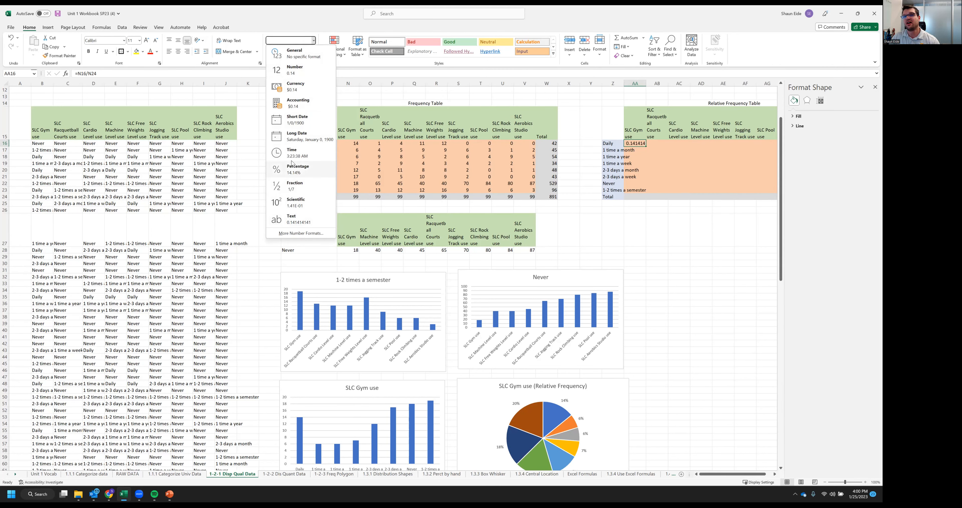
left_click(299, 169)
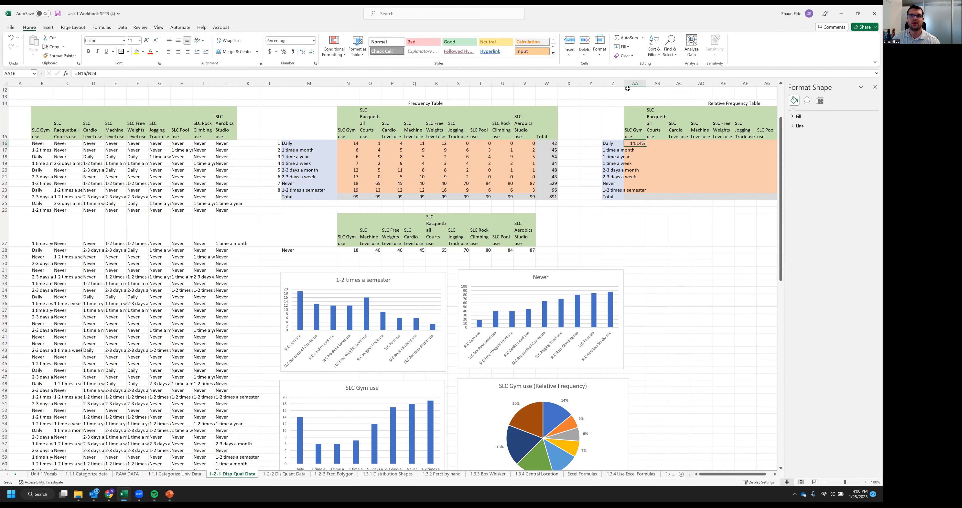
- Inspect the references in AA16's formula and try to fill it down to AA20
double_click(640, 143)
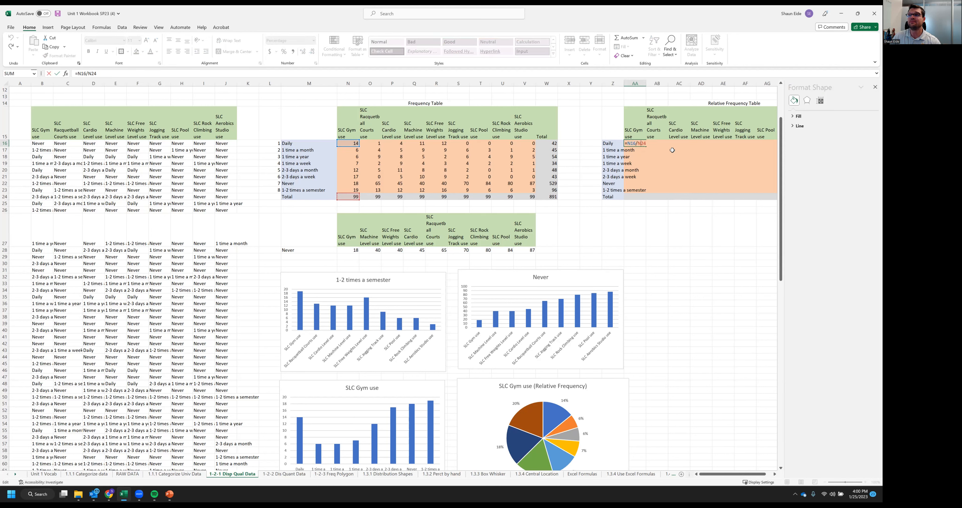
key("Escape")
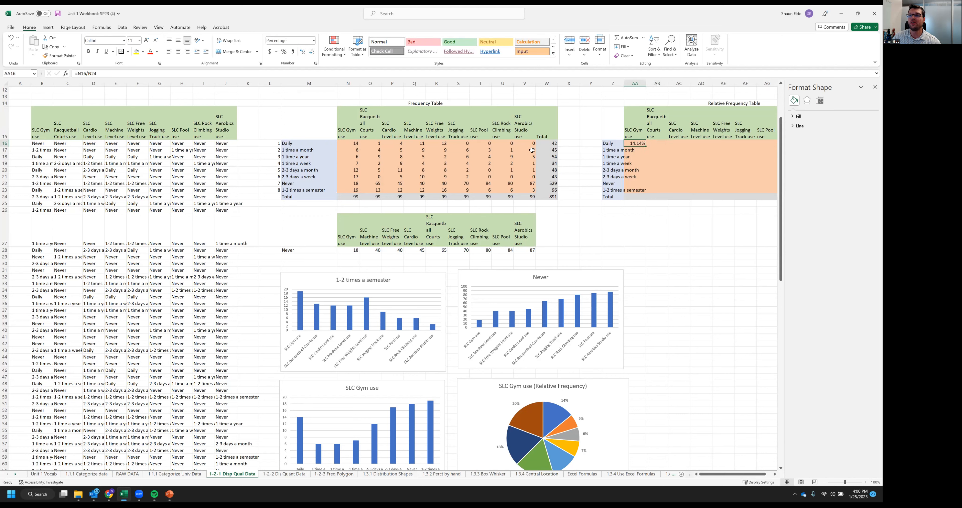
left_click_drag(646, 146, 647, 171)
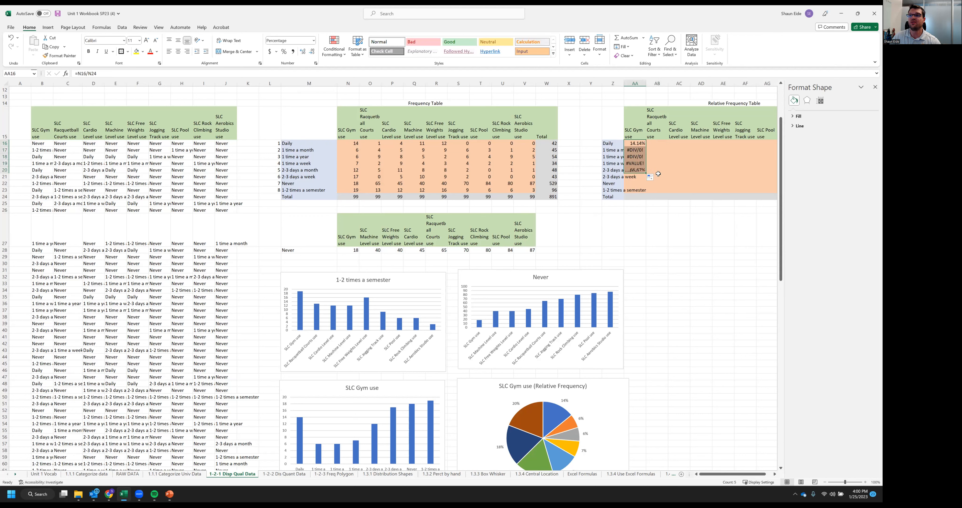
- Lock the total's row by changing AA16 to =N16/N$24, and fill the formula through AA16:AI23
left_click(635, 142)
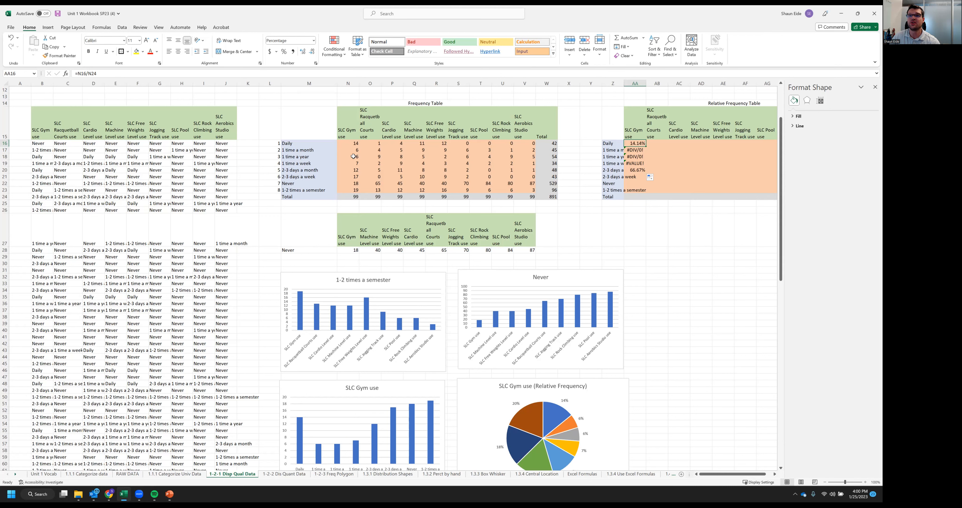
left_click(93, 74)
type("$")
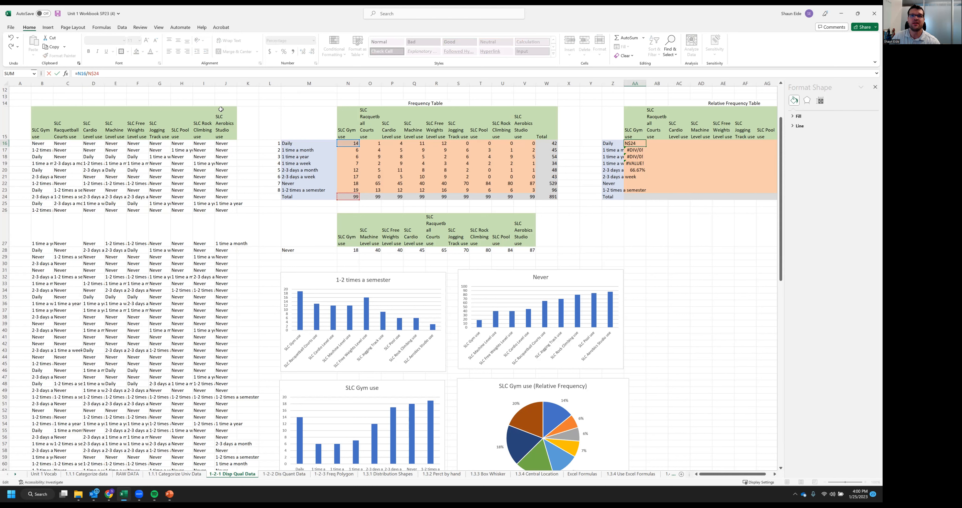
key("Tab")
left_click(639, 144)
left_click_drag(646, 146, 749, 191)
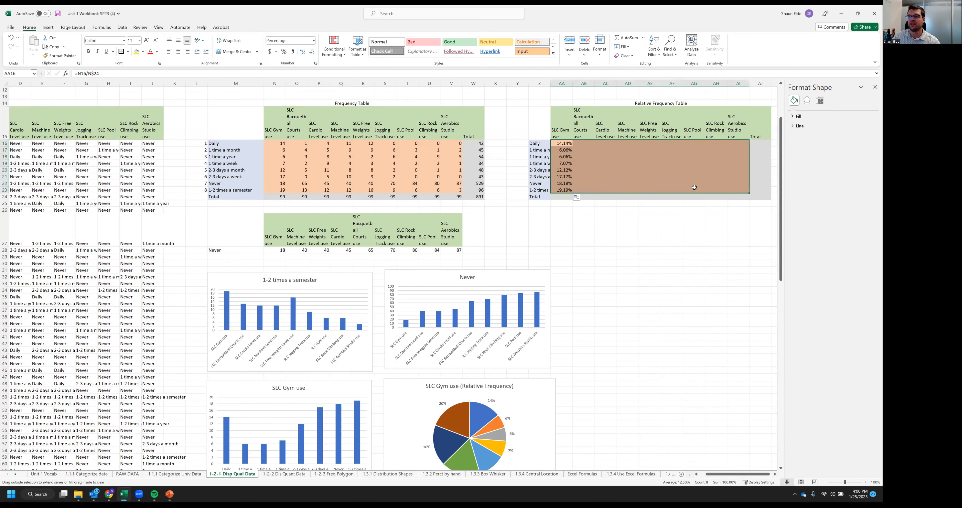
- Enter =SUM(AA16:AA23) in AA24 and fill the column total across to AI24
left_click(559, 198)
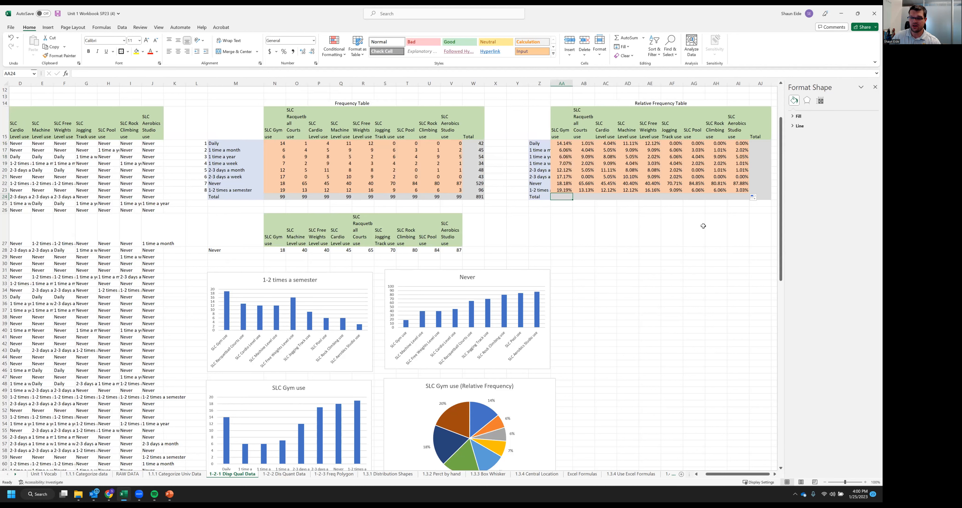
type("=")
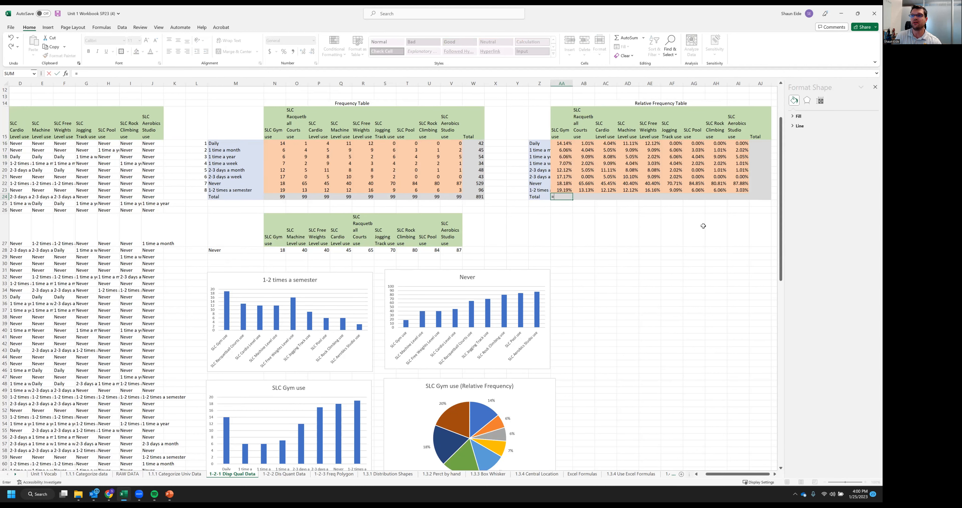
type("sum(")
left_click_drag(555, 189, 562, 142)
key("Return")
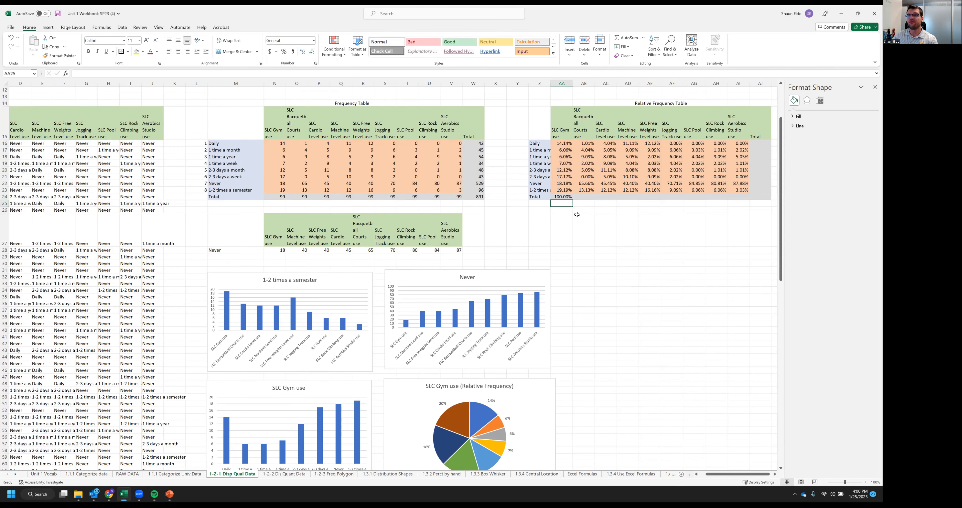
left_click(564, 197)
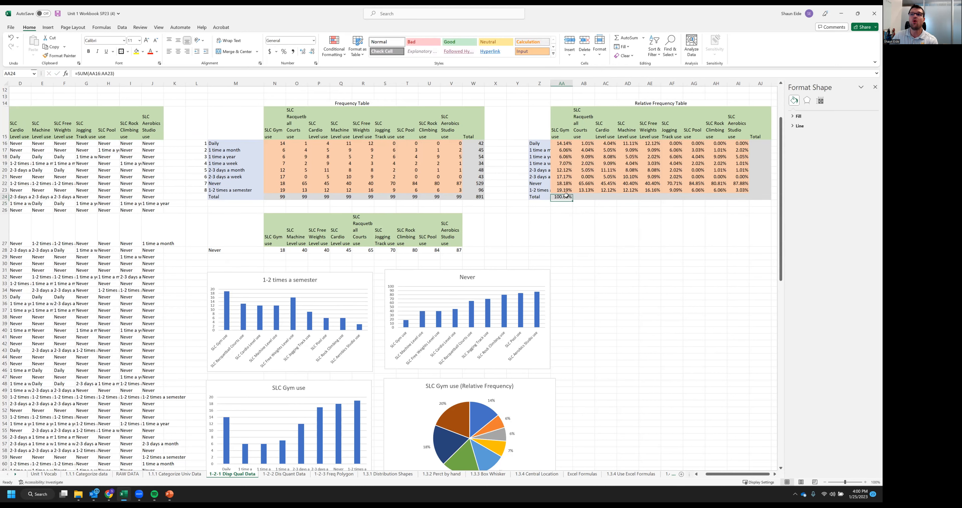
left_click_drag(573, 200, 705, 194)
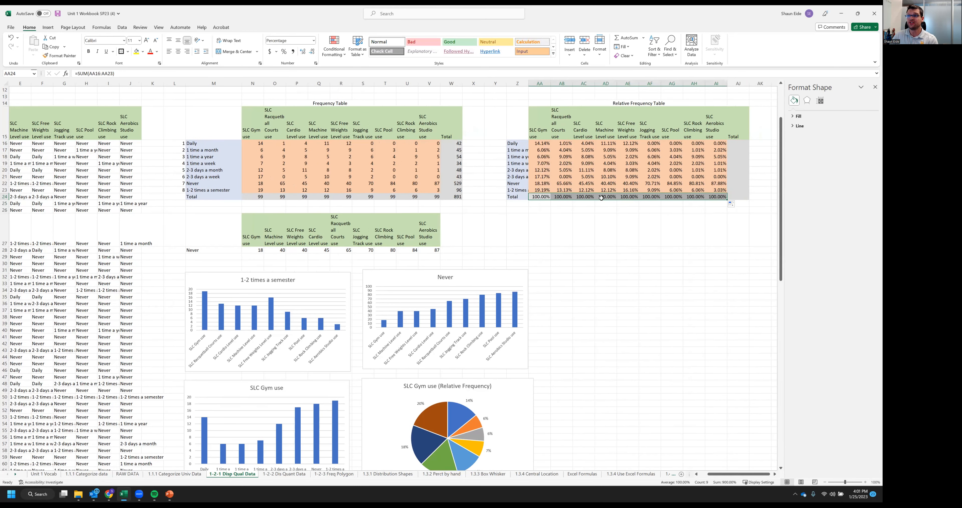
- Enter =SUM(AA16:AI16) in AJ16 and fill the row total down to AJ23
left_click(742, 144)
type("=sum(")
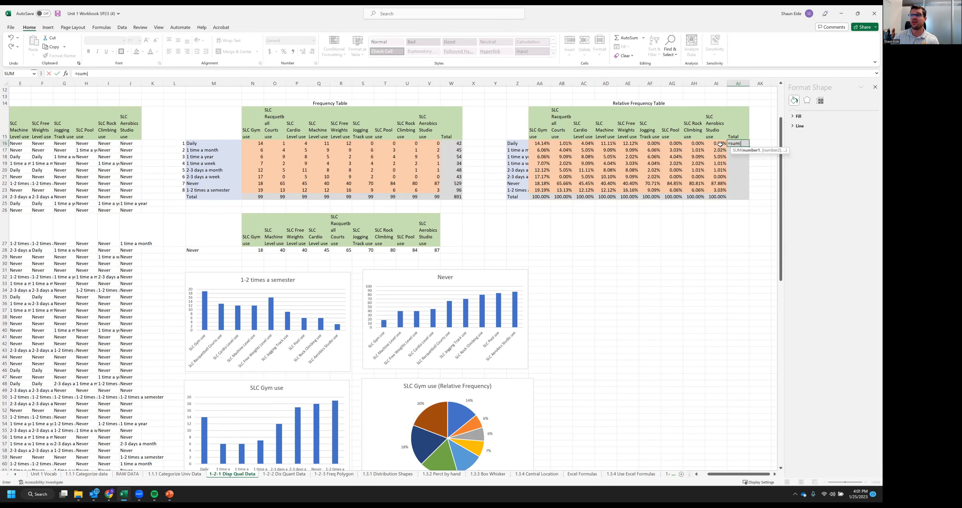
left_click_drag(719, 138, 543, 143)
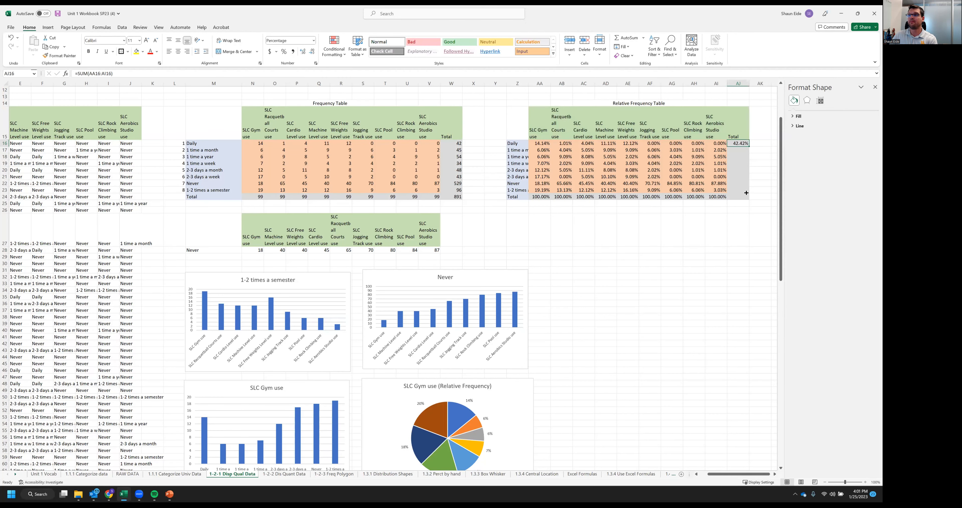
left_click_drag(746, 193, 746, 193)
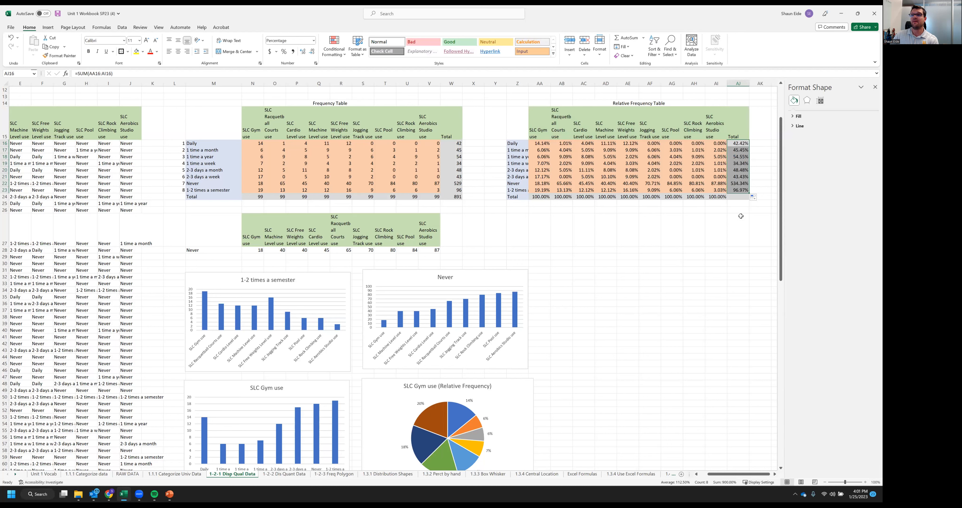
- Check the Daily row's percentages and delete the row totals in AJ16:AJ23
left_click_drag(540, 143, 697, 144)
left_click(697, 144)
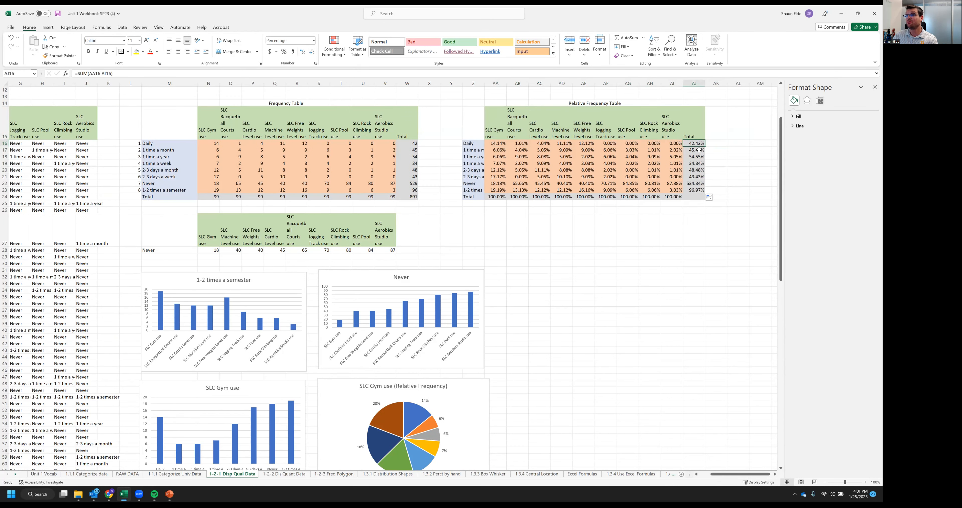
left_click_drag(702, 144, 697, 189)
key("Delete")
left_click(673, 230)
scroll(574, 164, "left", 3)
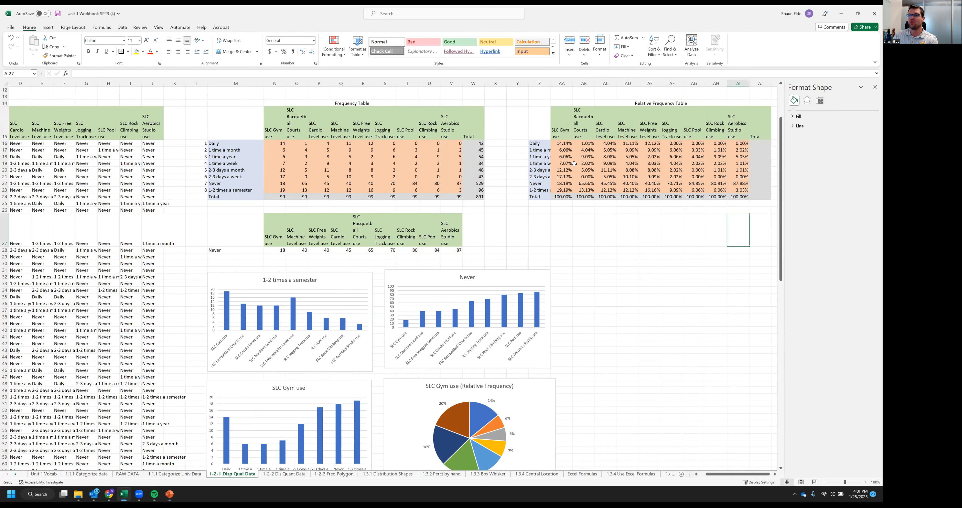
- Compare the relative frequency and frequency tables and examine the order of the usage categories and their rank numbers
left_click_drag(536, 117, 727, 208)
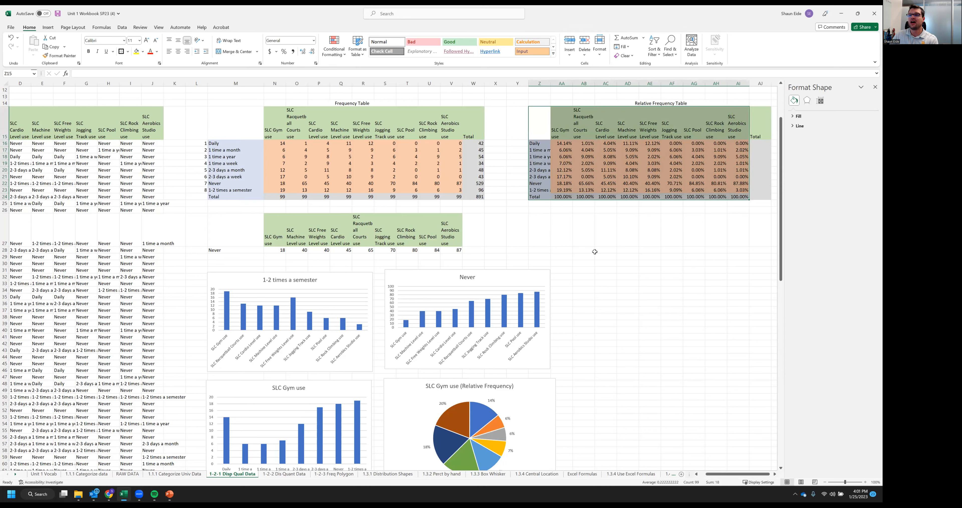
left_click_drag(250, 121, 476, 198)
left_click(560, 230)
scroll(435, 222, "left", 1)
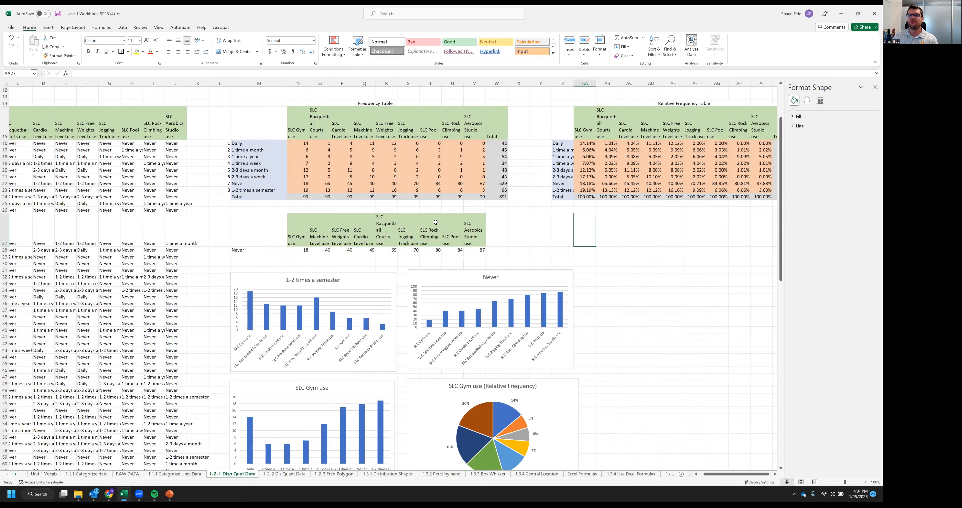
scroll(436, 222, "left", 2)
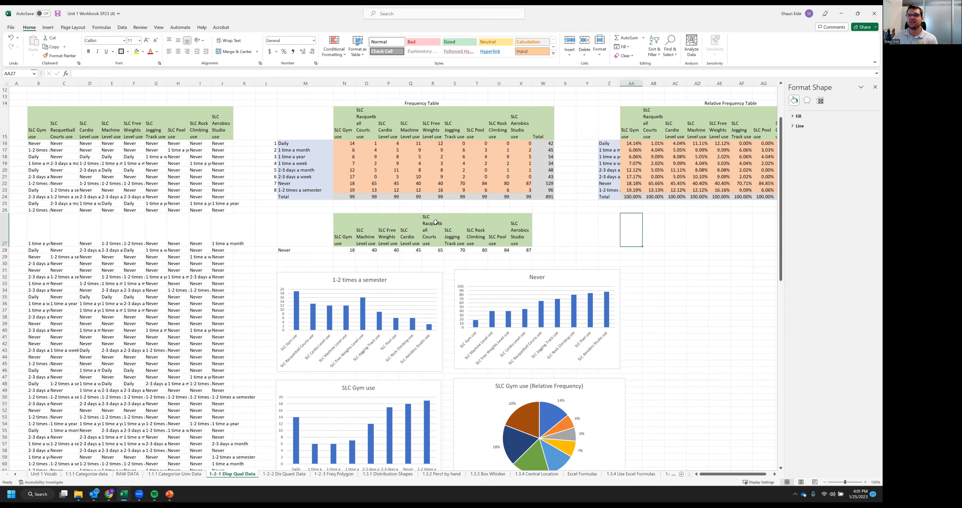
scroll(335, 212, "left", 1)
left_click(335, 212)
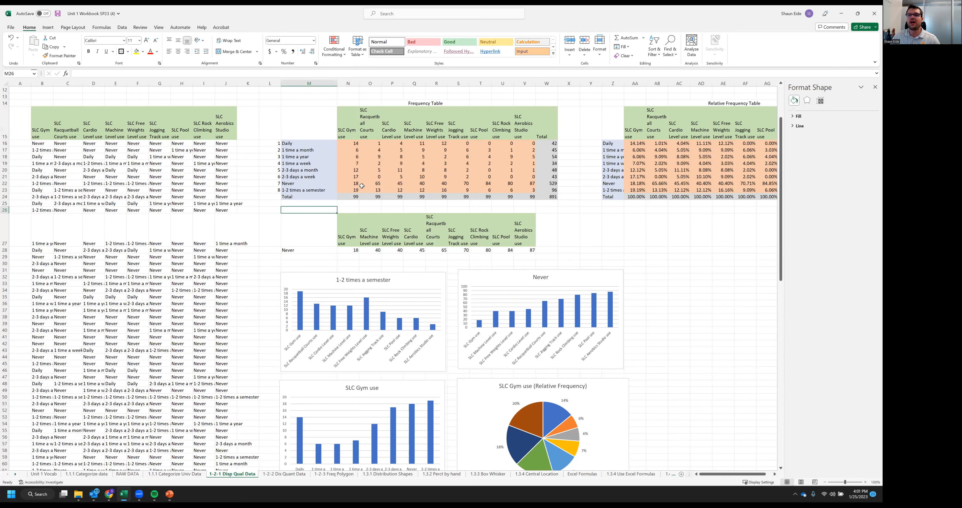
left_click_drag(305, 168, 396, 169)
left_click(396, 168)
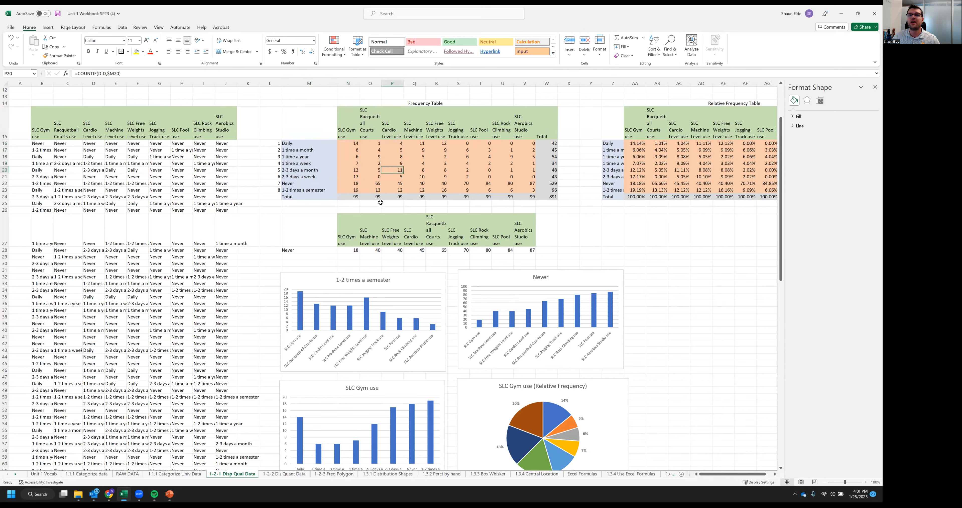
left_click(317, 214)
left_click(311, 191)
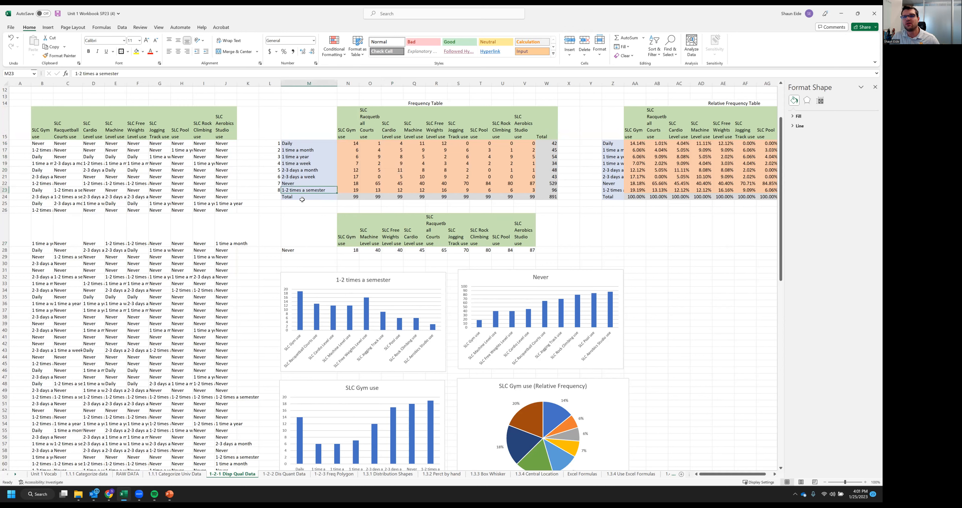
left_click(296, 185)
left_click(274, 191)
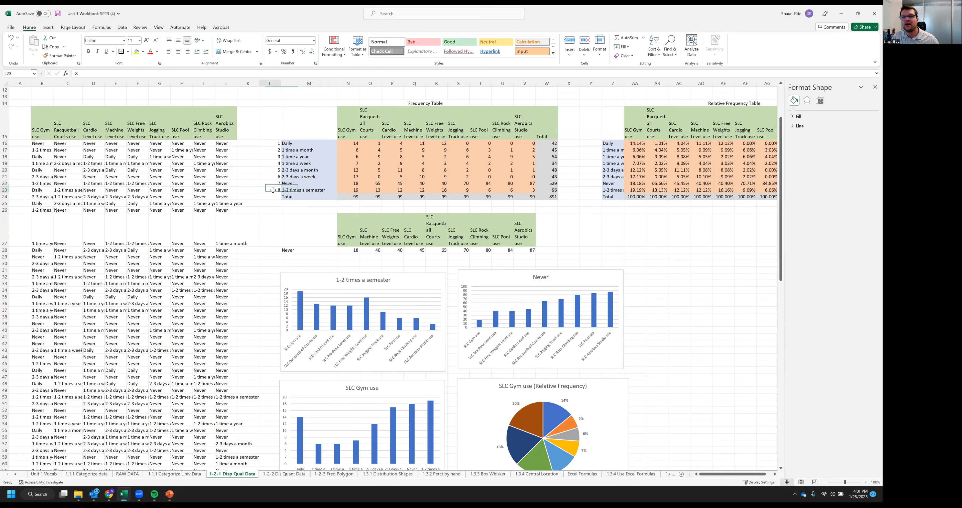
left_click(272, 150)
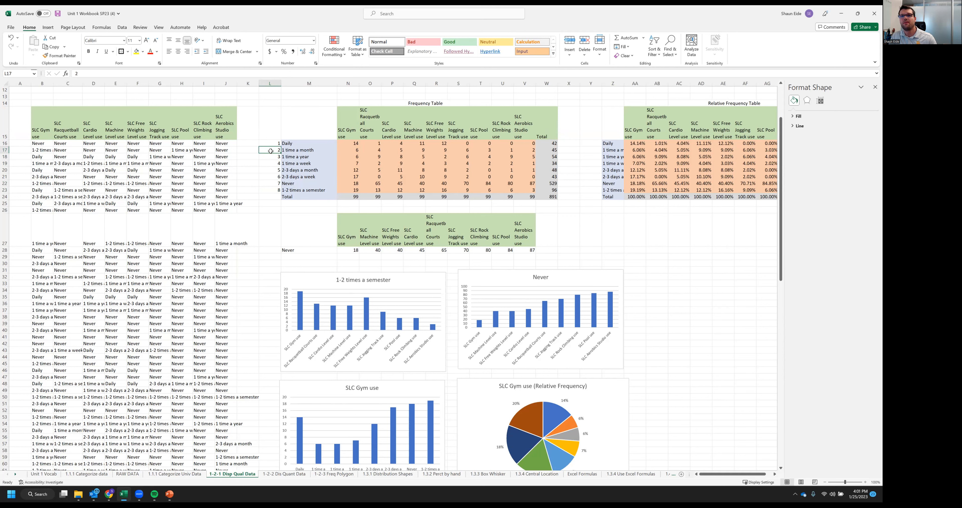
- In column L, rank Daily as 1 and 2-3 days a week as 2
left_click(274, 144)
type("1")
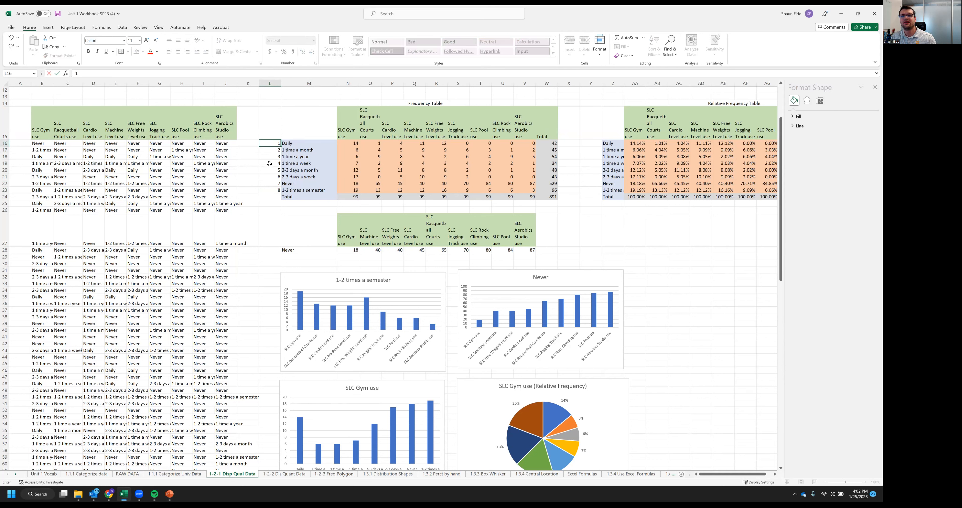
key("Return")
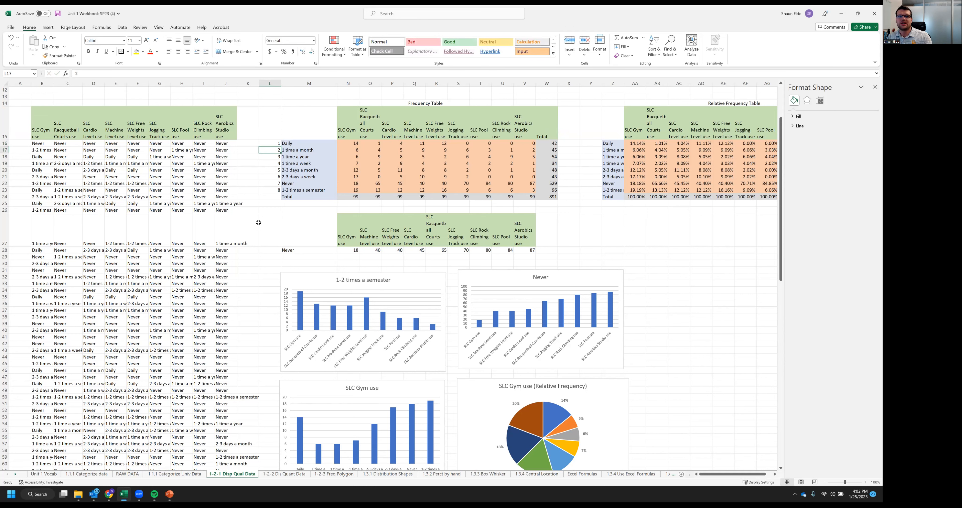
key("Down")
key("Down")
key("Down")
key("Down")
key("Down")
key("Down")
key("Up")
key("Up")
key("Up")
key("Up")
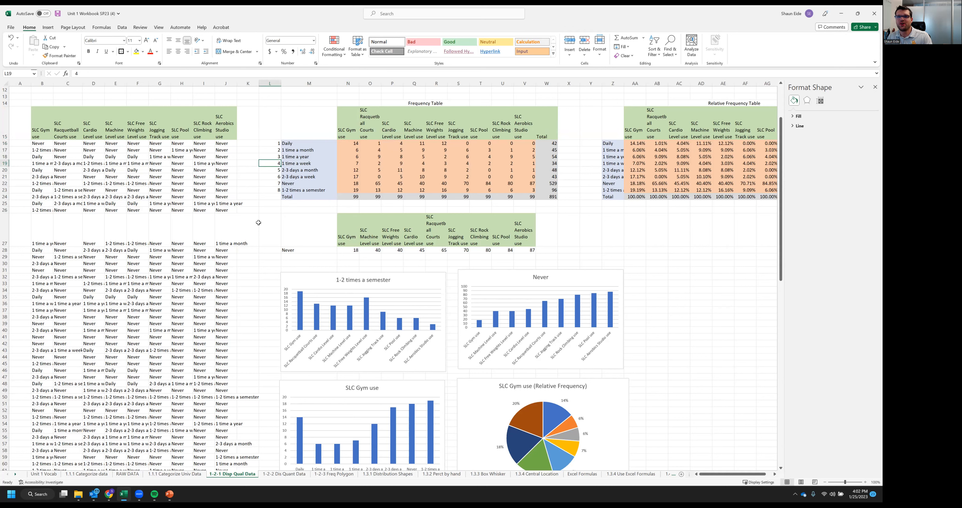
- Rank 1 time a week as 3 and 2-3 days a month as 4 in column L
key("Up")
key("Up")
key("Down")
key("Down")
key("Down")
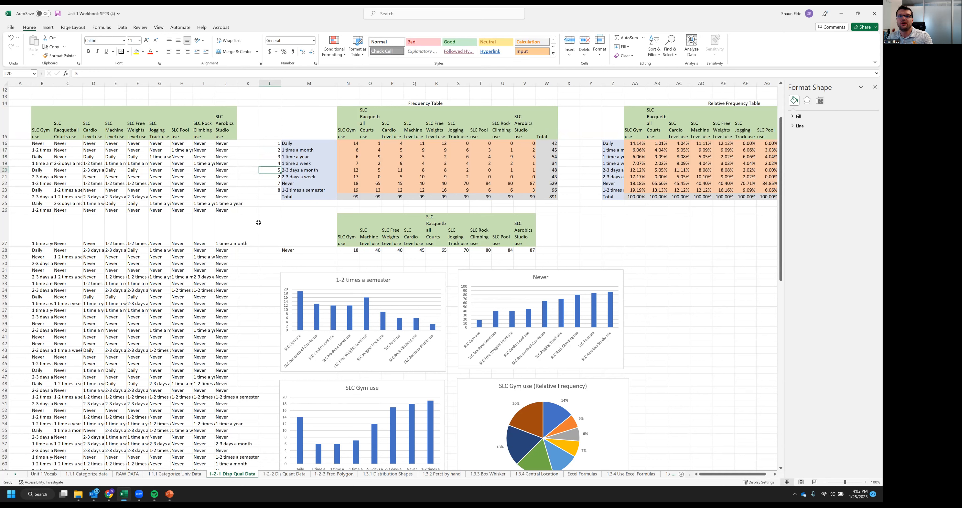
key("Up")
key("Up")
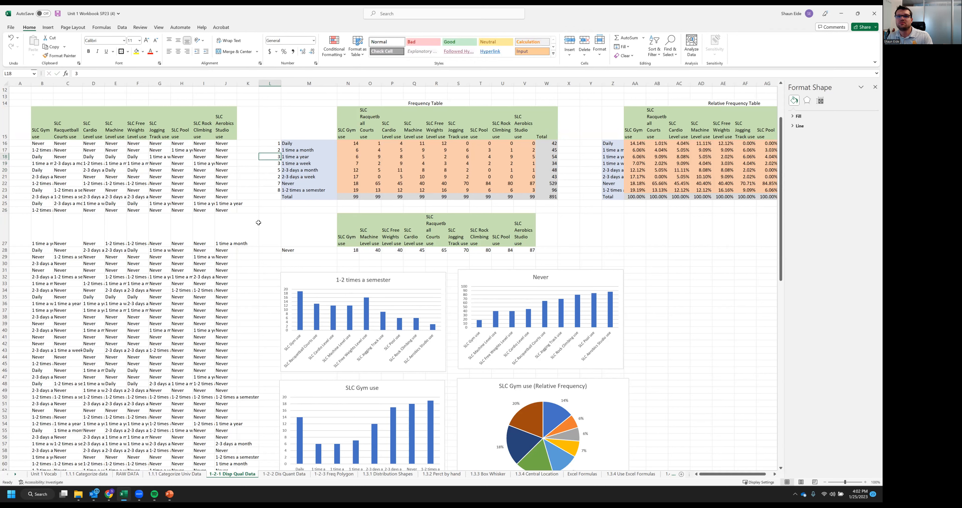
key("Down")
key("Down")
key("Down")
key("Up")
type("4")
key("Up")
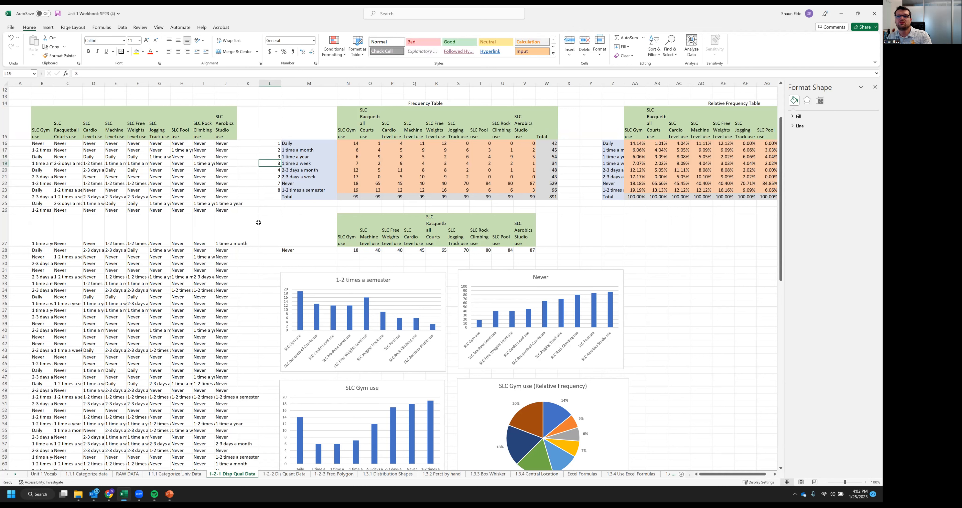
- Rank 1 time a month as 5 and 1-2 times a semester as 6 in column L
key("Up")
key("Up")
type("5")
key("Down")
key("Down")
key("Down")
key("Down")
key("Down")
key("Down")
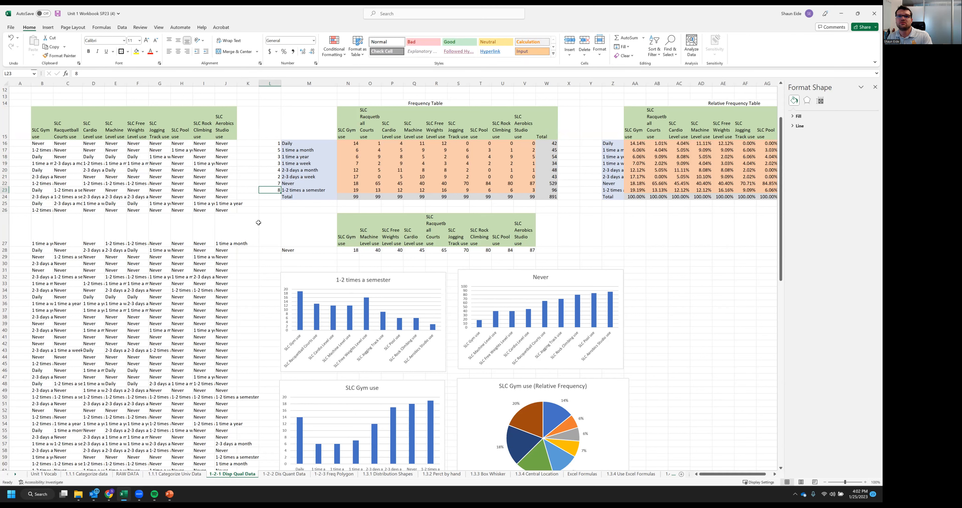
type("6")
- Rank 1 time a year as 7 and Never as 8 in column L
key("Up")
key("Up")
key("Up")
key("Up")
key("Up")
type("7")
key("Return")
key("Down")
key("Down")
key("Down")
type("8")
key("Return")
- Sort the ranks and usage categories in L16:M23 in ascending order of the column L rank
left_click_drag(277, 143, 336, 192)
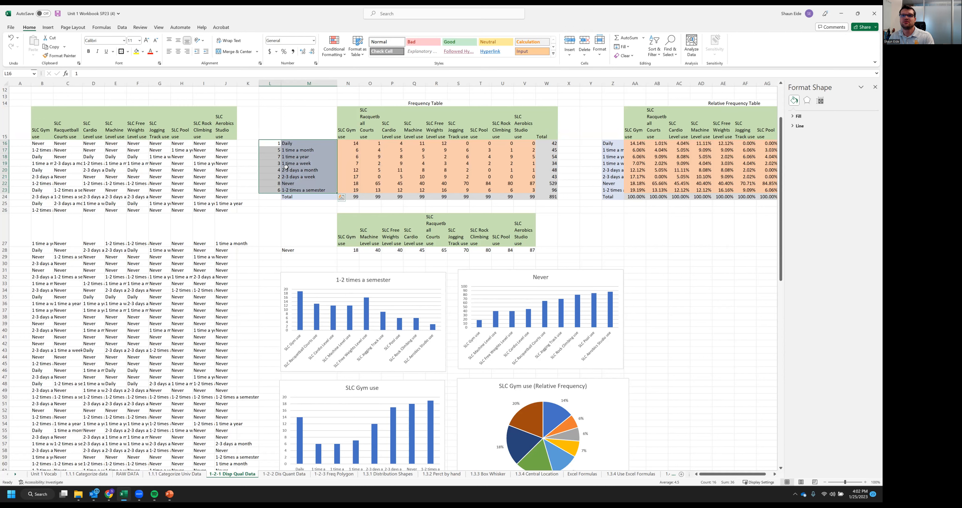
right_click(291, 162)
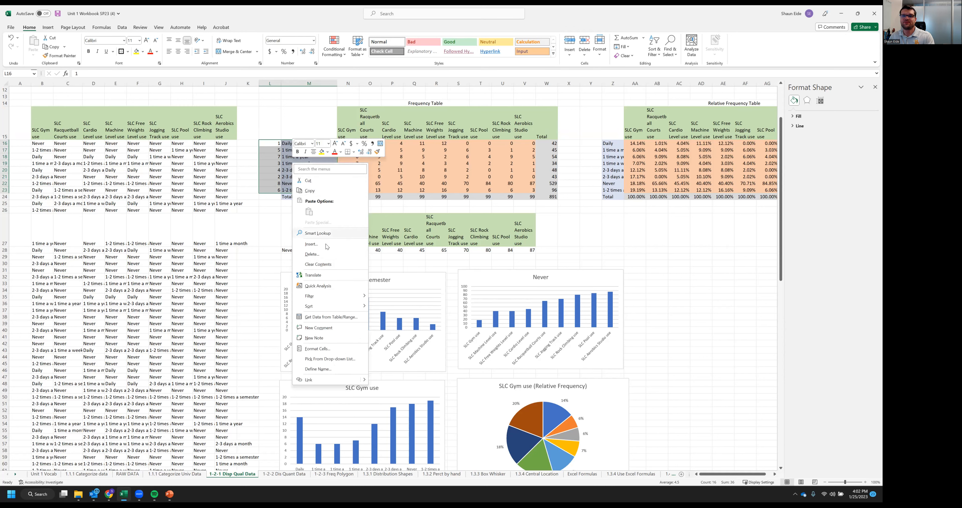
left_click(396, 309)
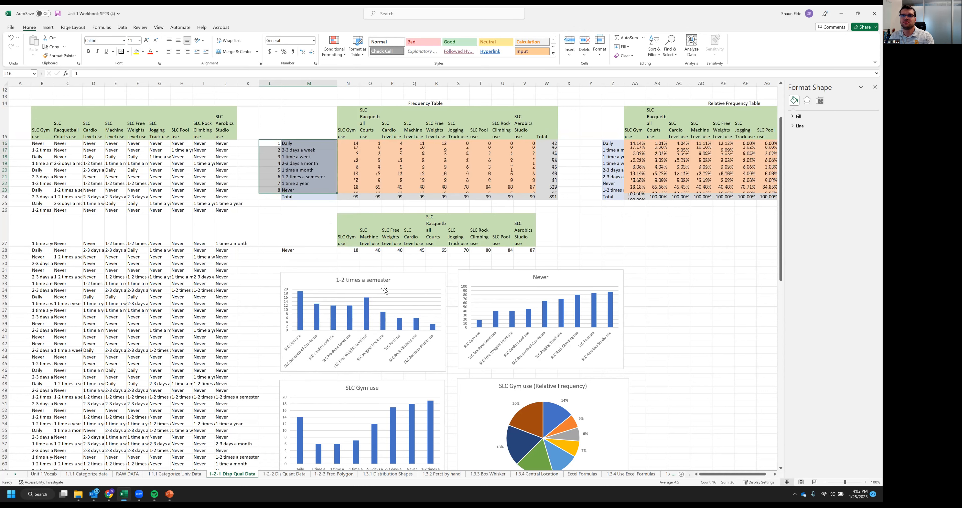
left_click(274, 116)
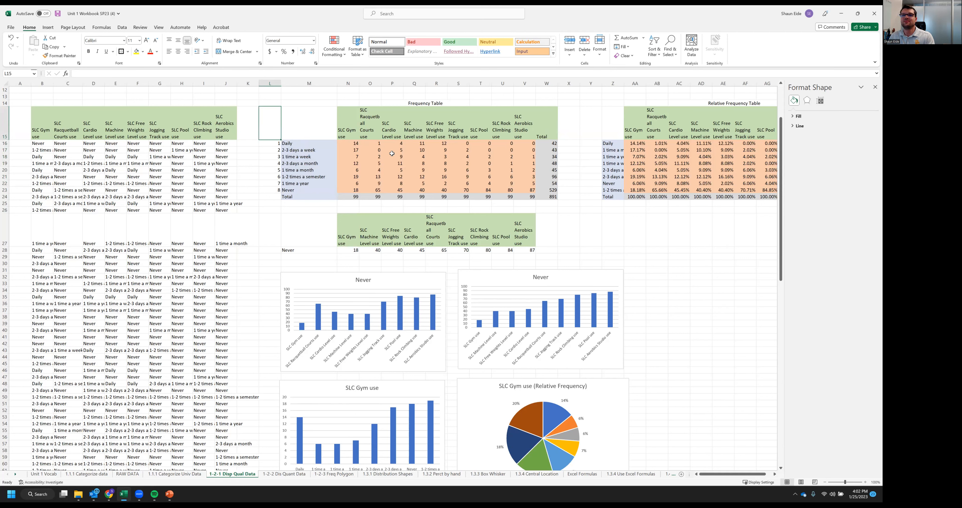
- Copy the sorted category labels M16:M23 into the relative frequency table starting at Z16
left_click_drag(289, 142, 298, 190)
key("ctrl+c")
left_click(613, 143)
key("ctrl+v")
left_click(683, 266)
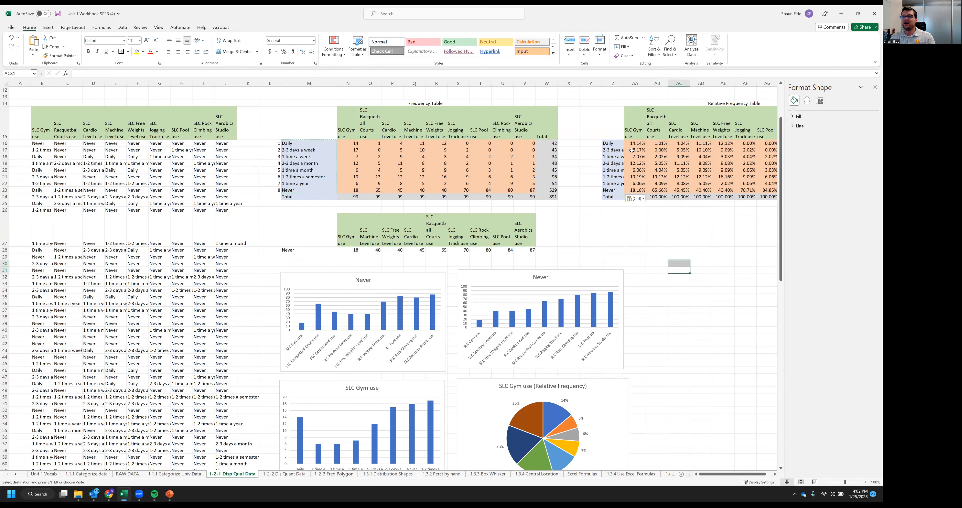
- Examine the Never and SLC Gym use charts, the task list and both tables with the reordered categories
left_click(407, 171)
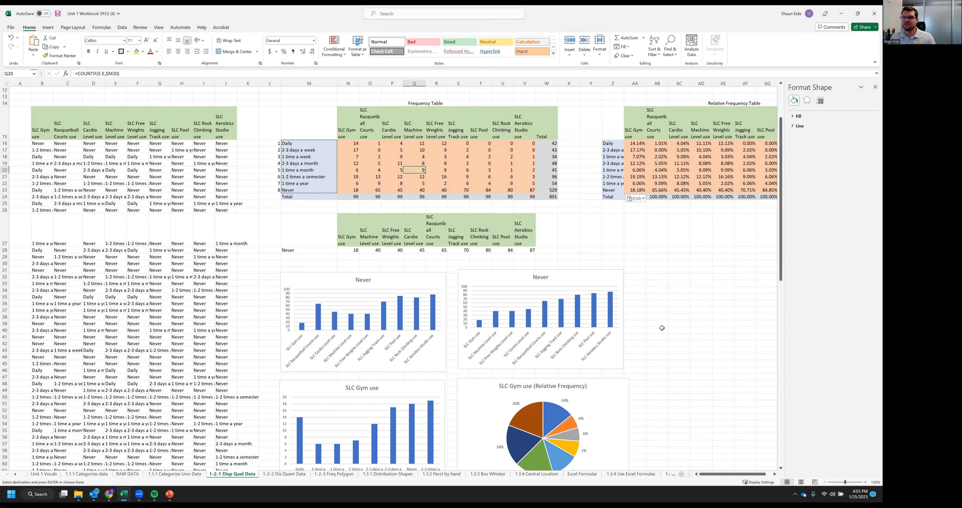
left_click(577, 312)
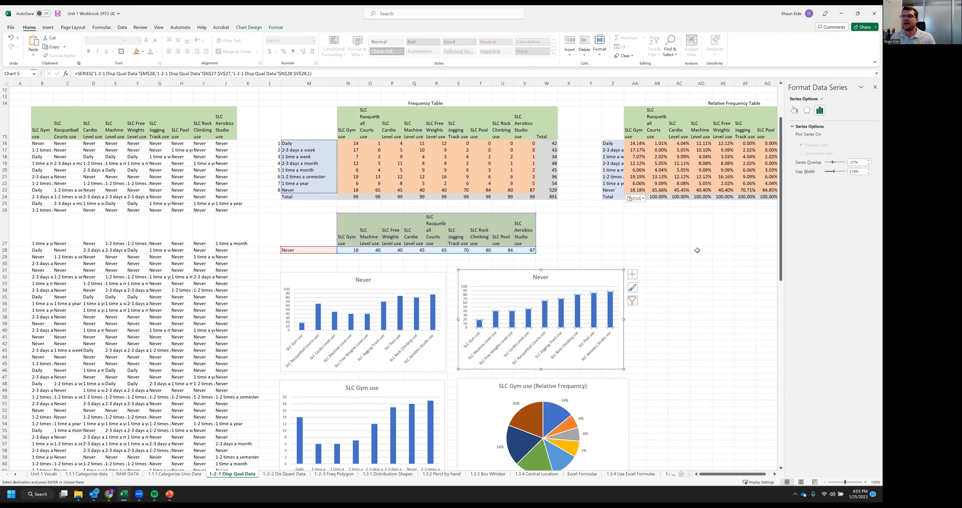
left_click(679, 256)
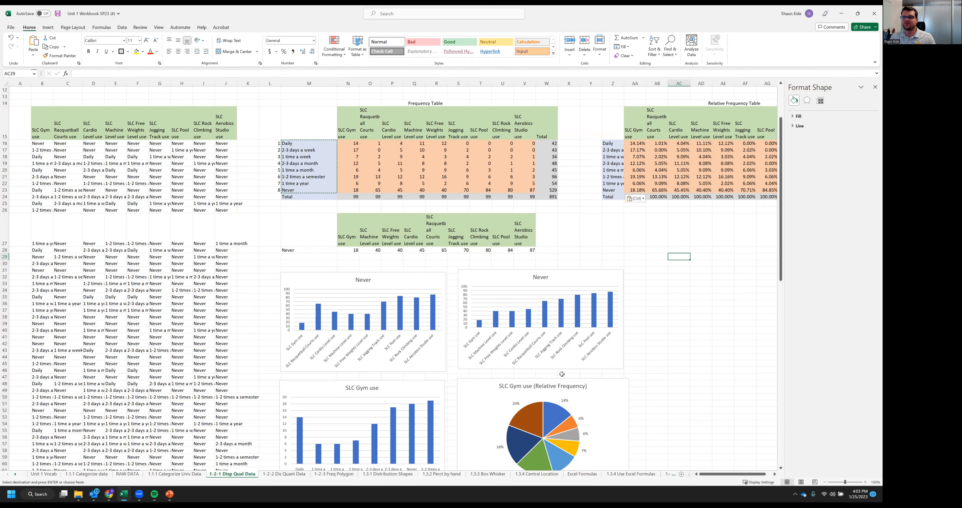
scroll(561, 374, "down", 1)
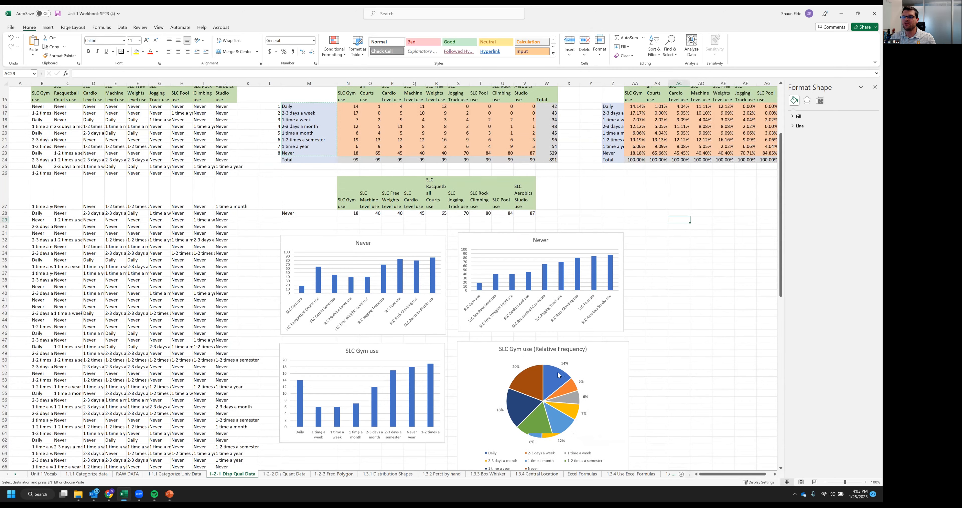
scroll(559, 374, "up", 4)
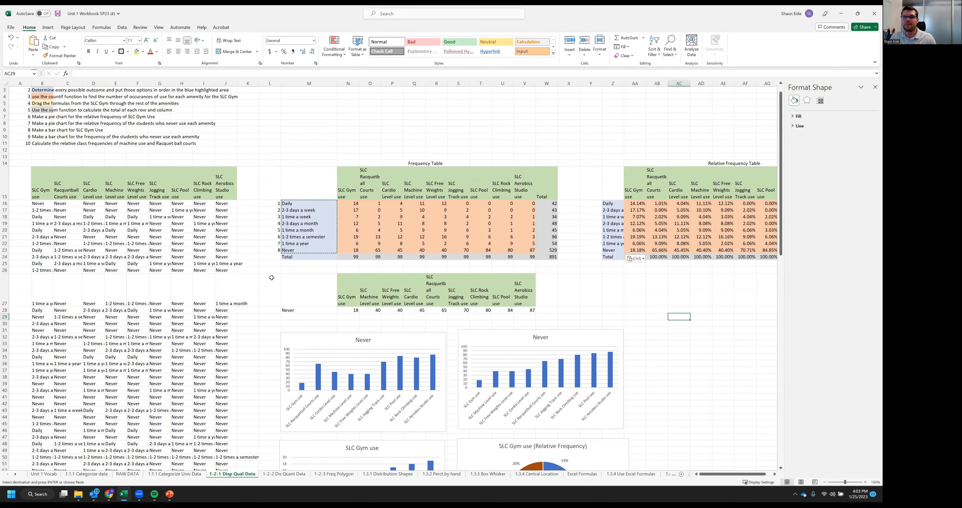
left_click(300, 271)
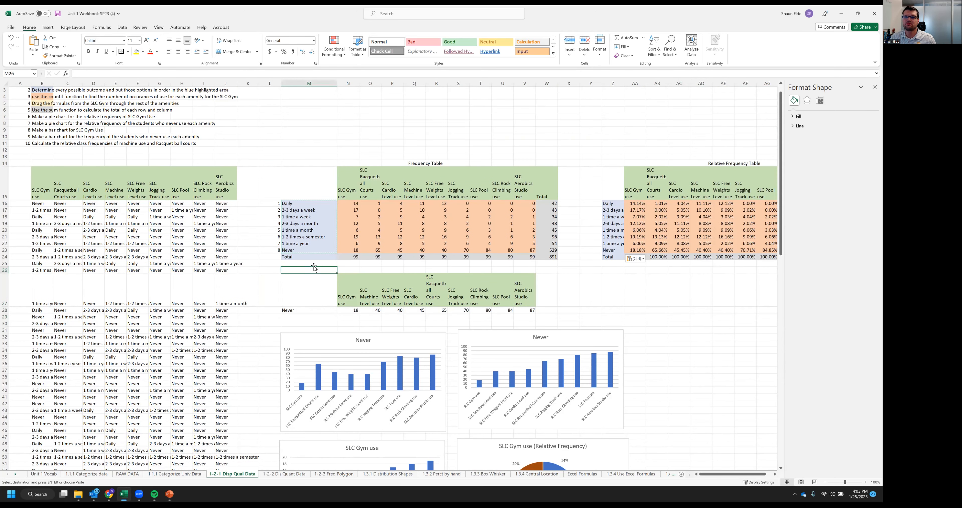
left_click_drag(295, 175, 538, 251)
left_click_drag(615, 178, 712, 239)
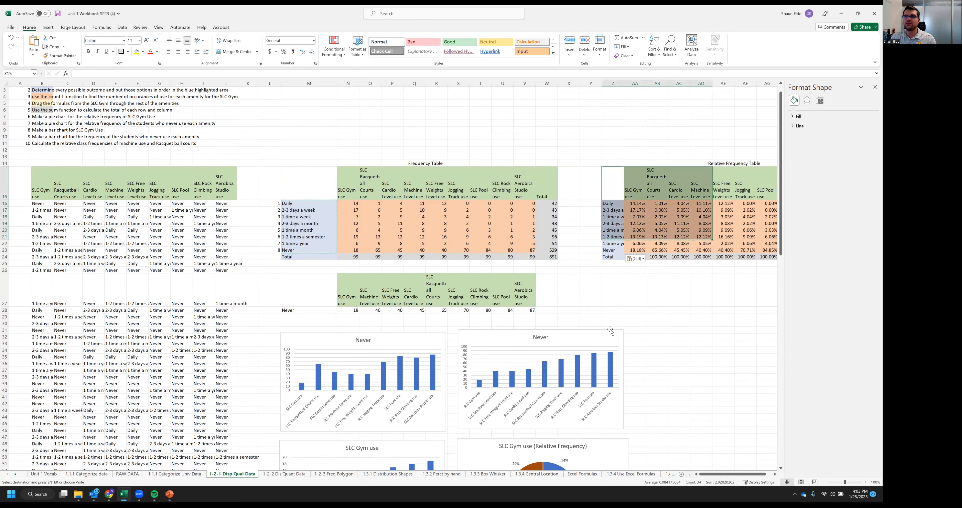
left_click(657, 309)
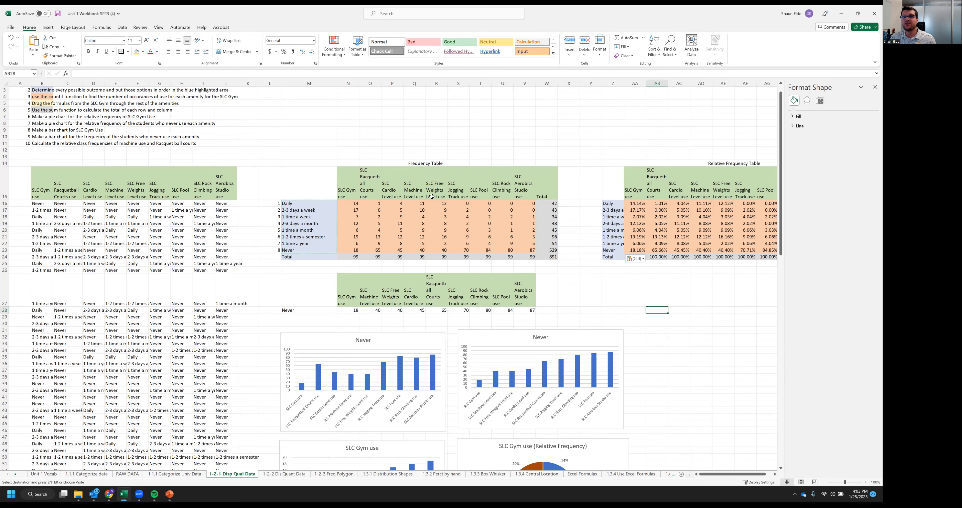
- Widen column Z to fit the full category labels of the relative frequency table, and review both tables
scroll(472, 241, "right", 2)
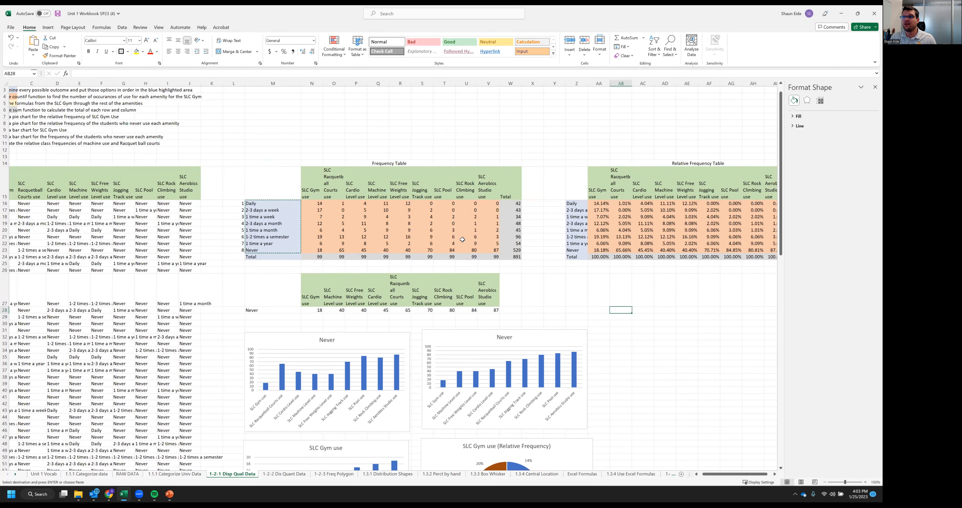
scroll(574, 209, "right", 5)
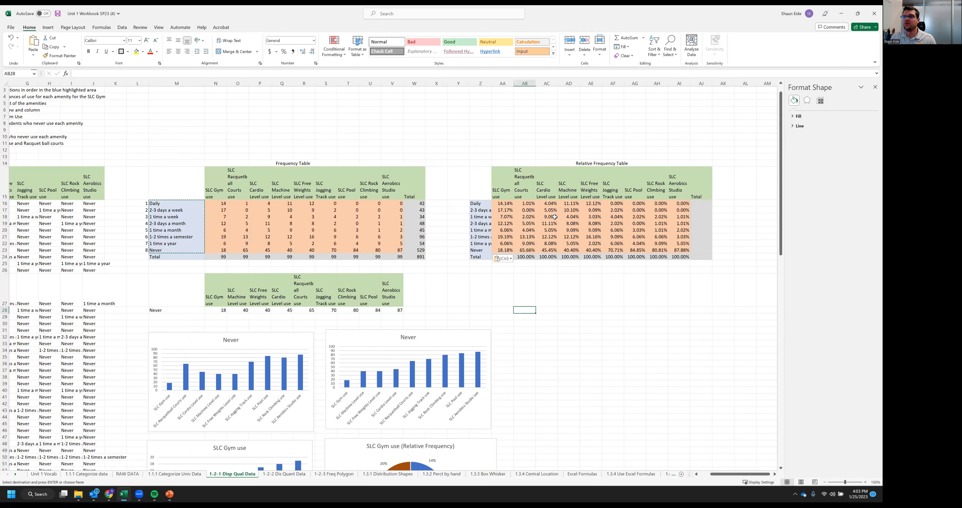
left_click(480, 237)
left_click_drag(491, 83, 531, 83)
left_click_drag(481, 236, 632, 184)
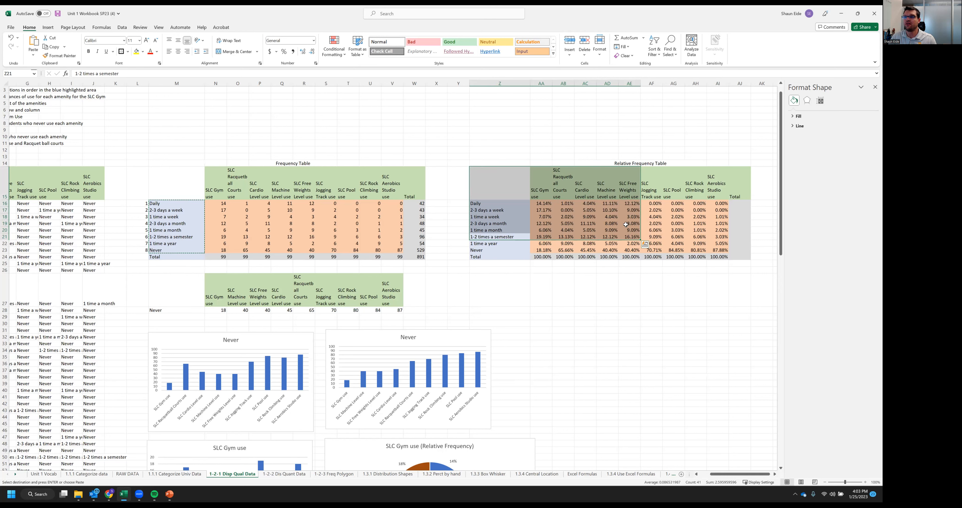
left_click(669, 231)
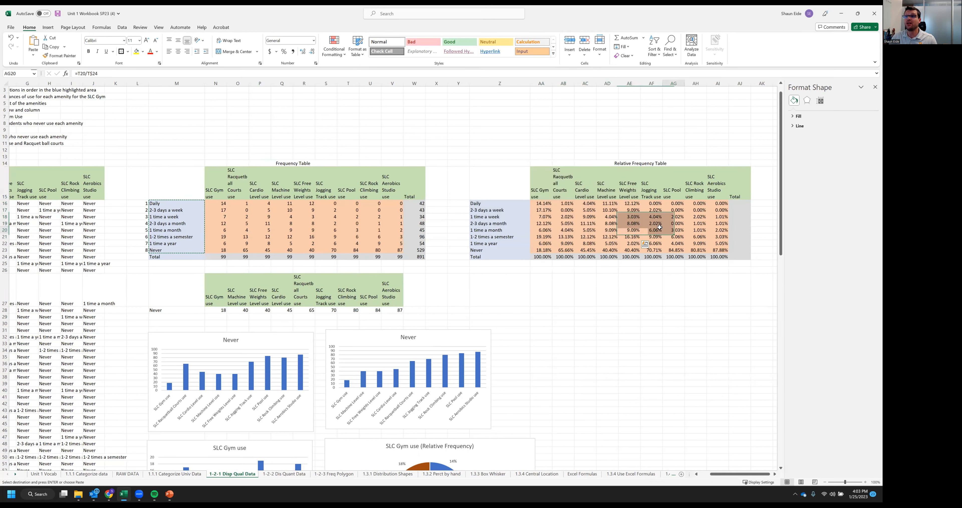
left_click(291, 229)
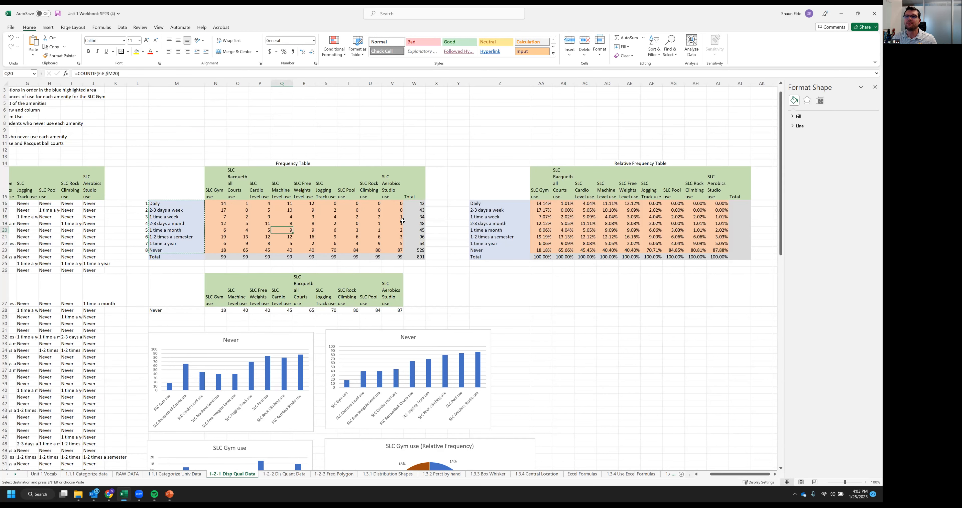